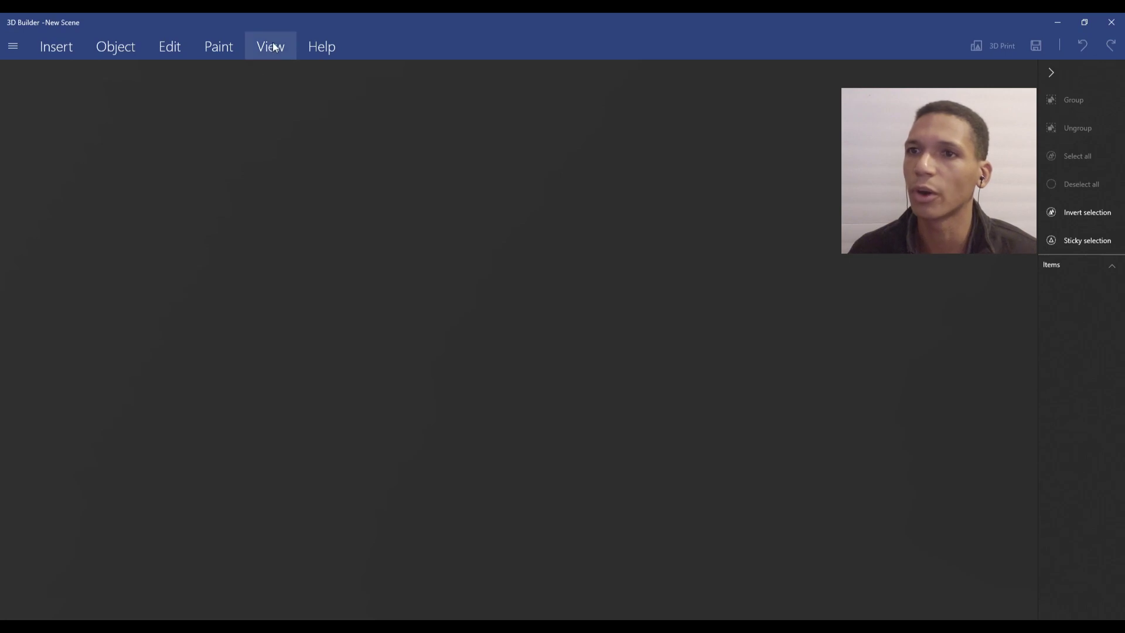
Add a cube to the center of the empty scene.
{"action": "left_click", "coordinate": [272, 47]}
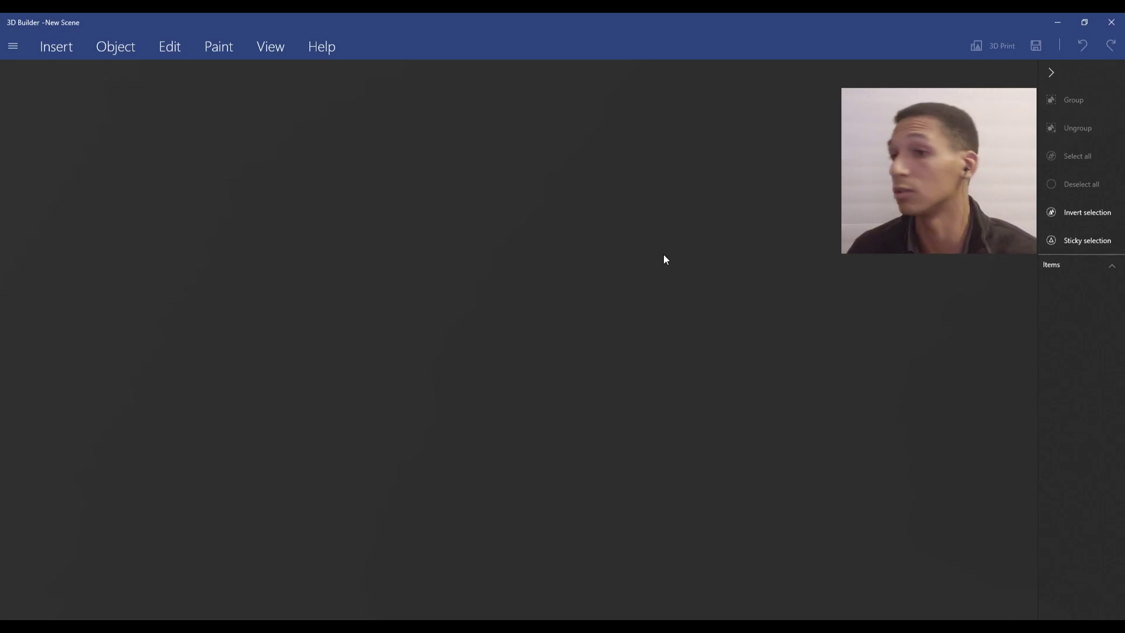
{"action": "left_click", "coordinate": [63, 48]}
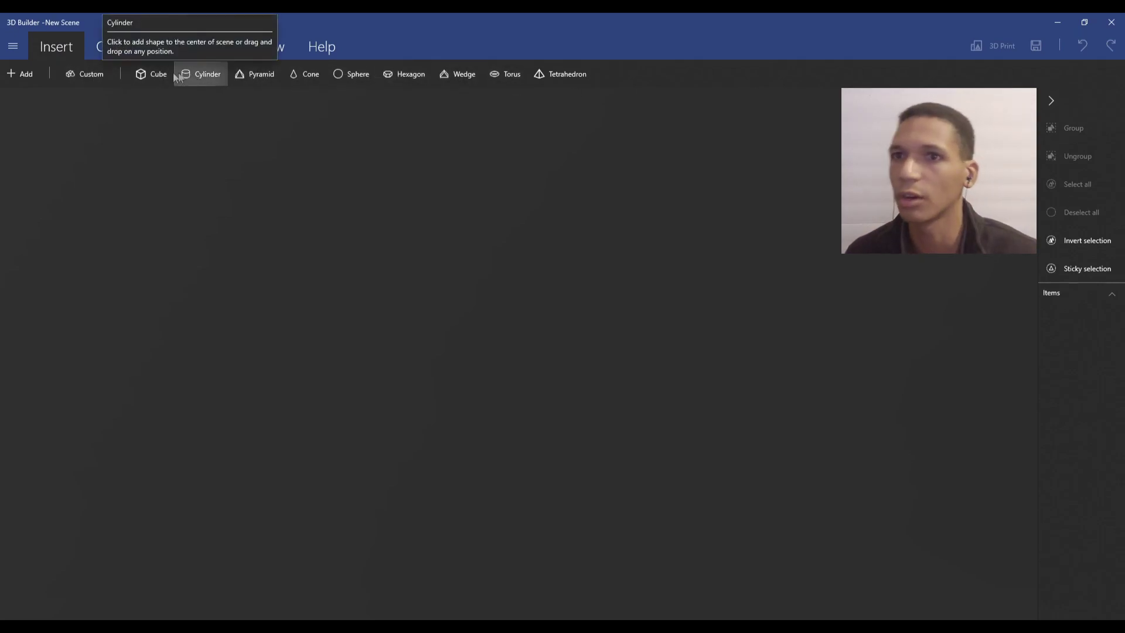
{"action": "left_click", "coordinate": [146, 80]}
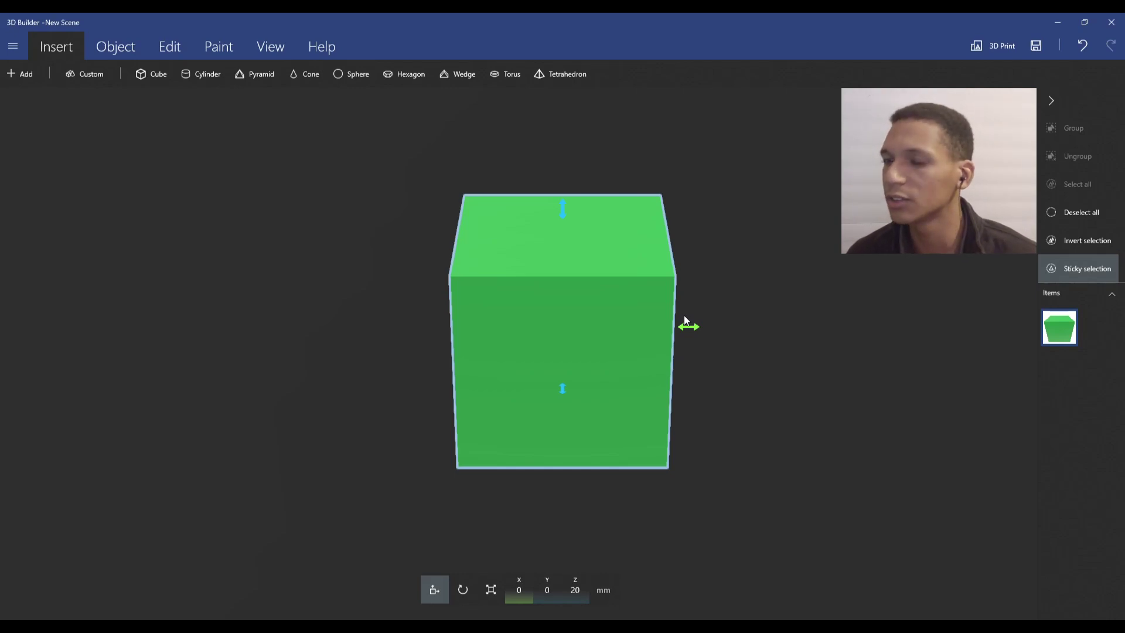
Scale the cube freehand to about 45 mm in X, 37 mm in Y and 43 mm in Z.
{"action": "left_click", "coordinate": [490, 594]}
{"action": "left_click_drag", "start_coordinate": [896, 356], "coordinate": [721, 328]}
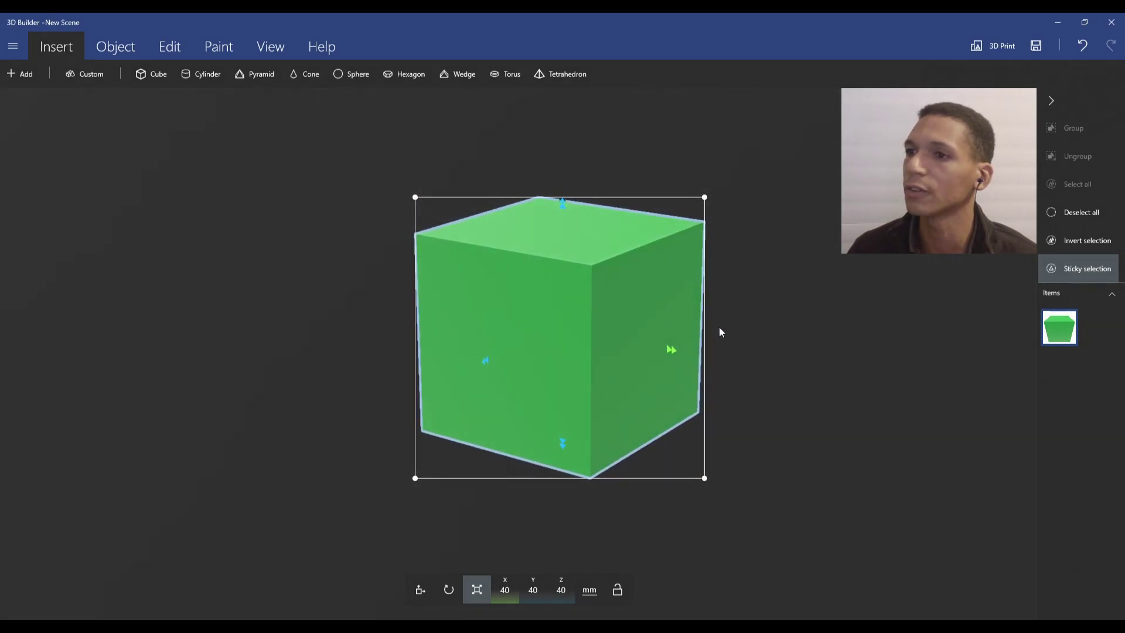
{"action": "mouse_move", "coordinate": [705, 195]}
{"action": "left_mouse_down"}
{"action": "mouse_move", "coordinate": [823, 126]}
{"action": "mouse_move", "coordinate": [707, 198]}
{"action": "left_mouse_up"}
{"action": "left_click_drag", "start_coordinate": [955, 330], "coordinate": [706, 351]}
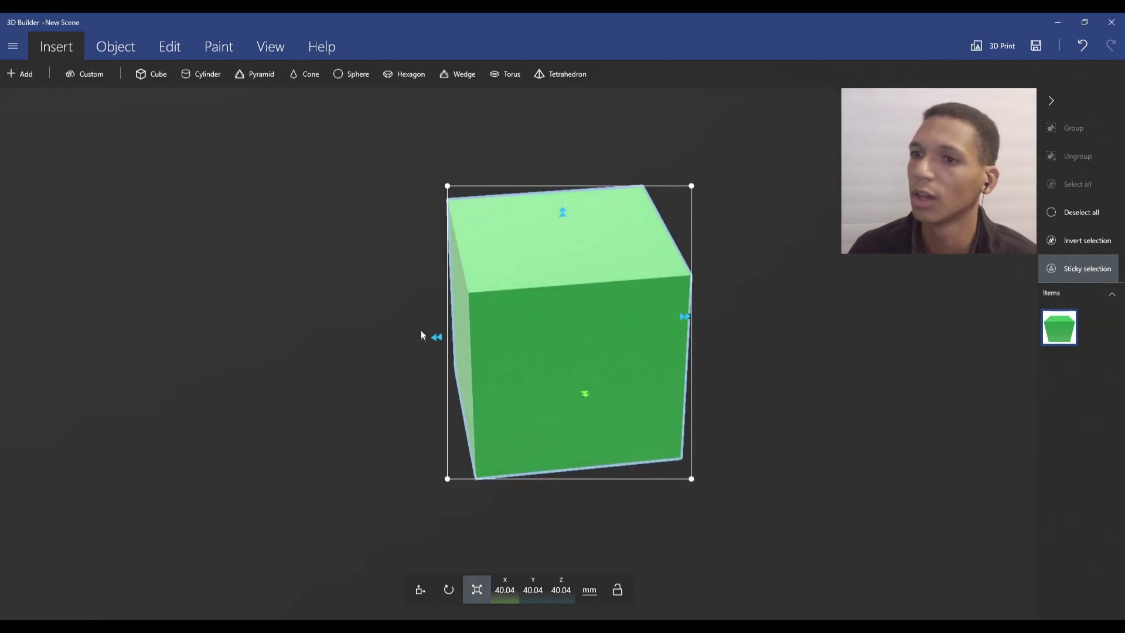
{"action": "mouse_move", "coordinate": [437, 339]}
{"action": "left_mouse_down"}
{"action": "mouse_move", "coordinate": [121, 385]}
{"action": "mouse_move", "coordinate": [449, 354]}
{"action": "left_mouse_up"}
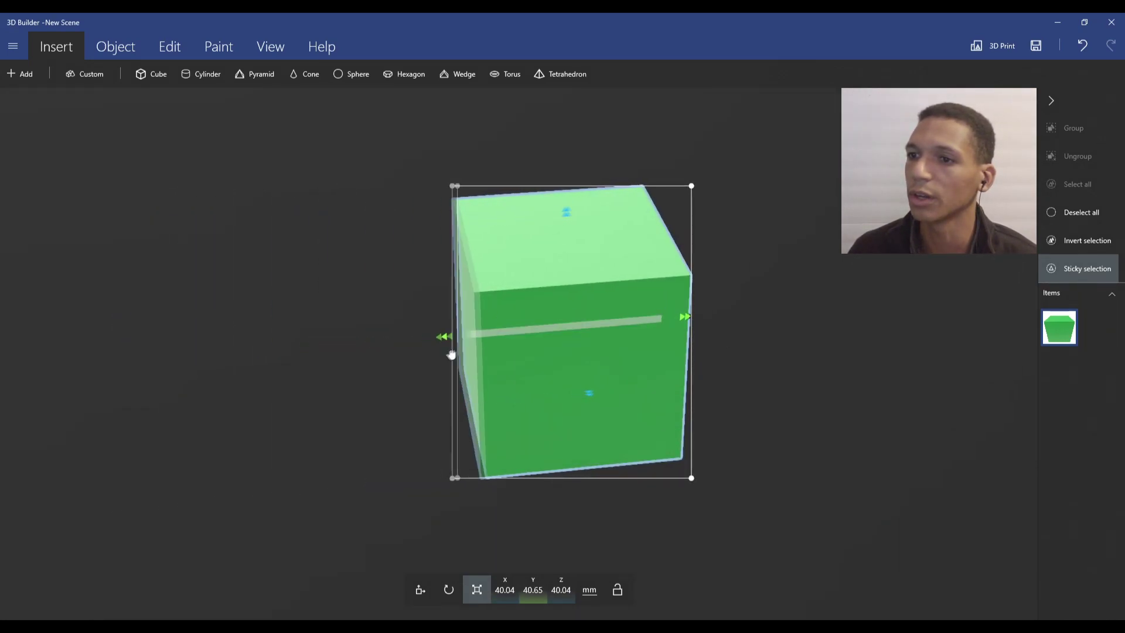
{"action": "mouse_move", "coordinate": [595, 394]}
{"action": "left_mouse_down"}
{"action": "mouse_move", "coordinate": [637, 490]}
{"action": "mouse_move", "coordinate": [598, 404]}
{"action": "left_mouse_up"}
{"action": "mouse_move", "coordinate": [572, 220]}
{"action": "left_mouse_down"}
{"action": "mouse_move", "coordinate": [595, 138]}
{"action": "mouse_move", "coordinate": [573, 199]}
{"action": "left_mouse_up"}
{"action": "left_click_drag", "start_coordinate": [294, 347], "coordinate": [746, 309]}
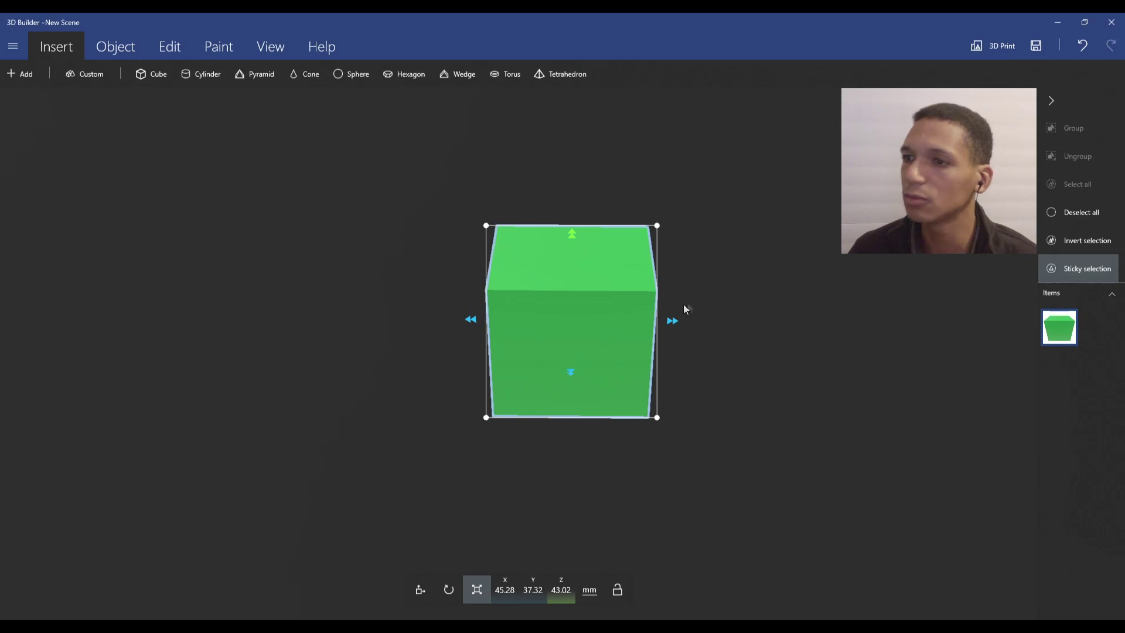
Stretch the cube into a flat block about 159 mm long in X and 108 mm wide in Y.
{"action": "left_click_drag", "start_coordinate": [660, 324], "coordinate": [898, 324]}
{"action": "left_click_drag", "start_coordinate": [460, 481], "coordinate": [871, 484]}
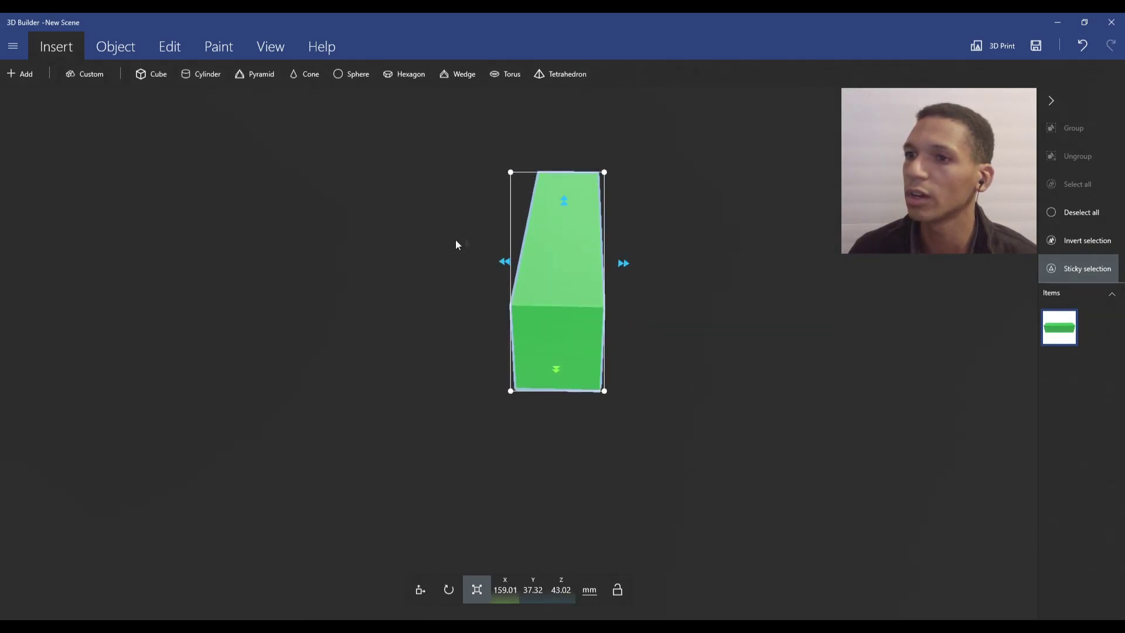
{"action": "left_click_drag", "start_coordinate": [502, 261], "coordinate": [363, 263]}
{"action": "left_click_drag", "start_coordinate": [743, 326], "coordinate": [732, 293]}
{"action": "left_click", "coordinate": [722, 318]}
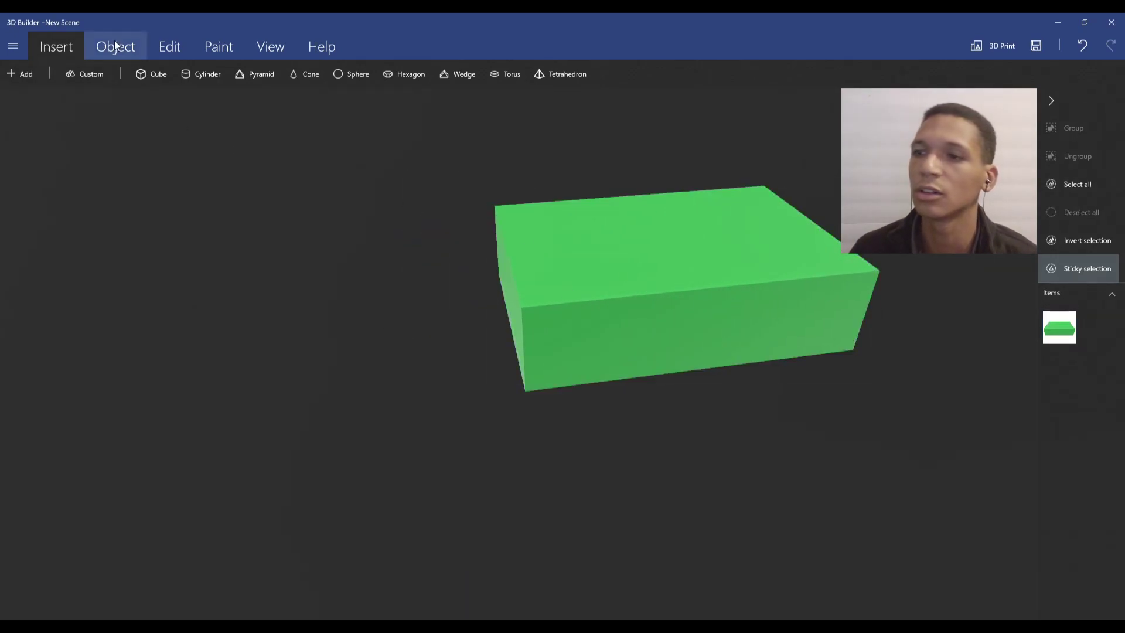
Select the green block and duplicate it.
{"action": "left_click", "coordinate": [641, 275]}
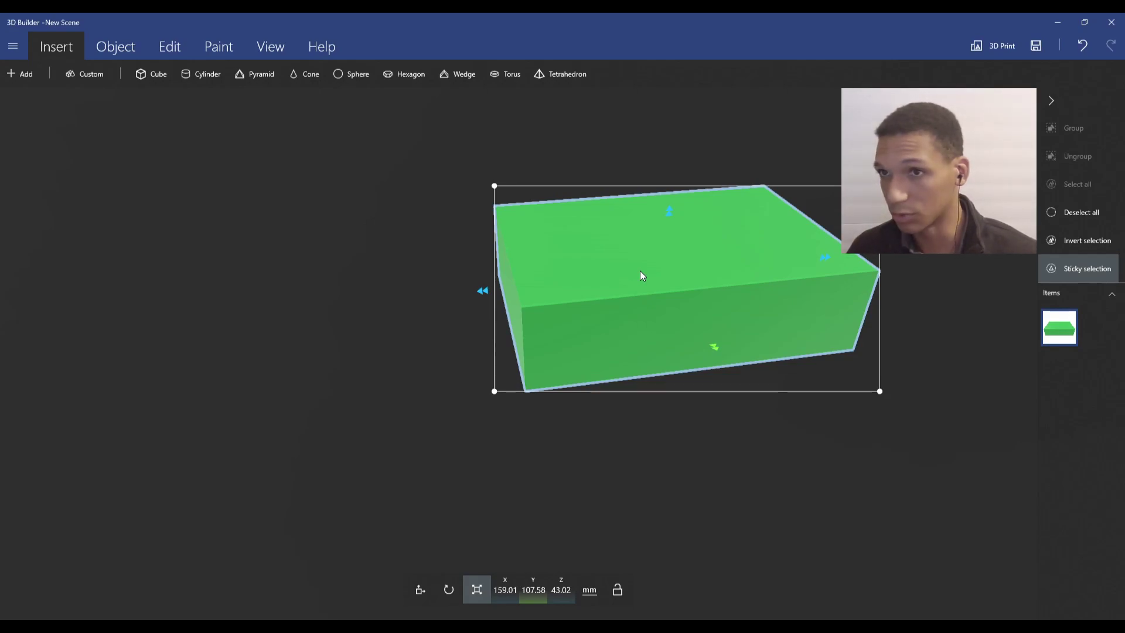
{"action": "left_click", "coordinate": [167, 46]}
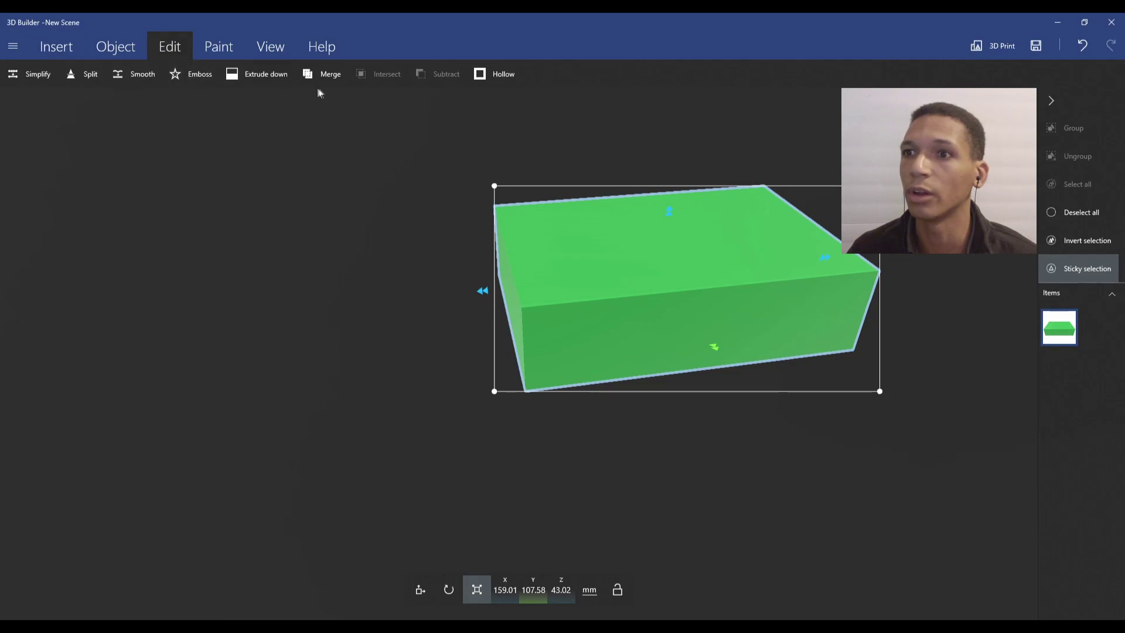
{"action": "left_click", "coordinate": [119, 48]}
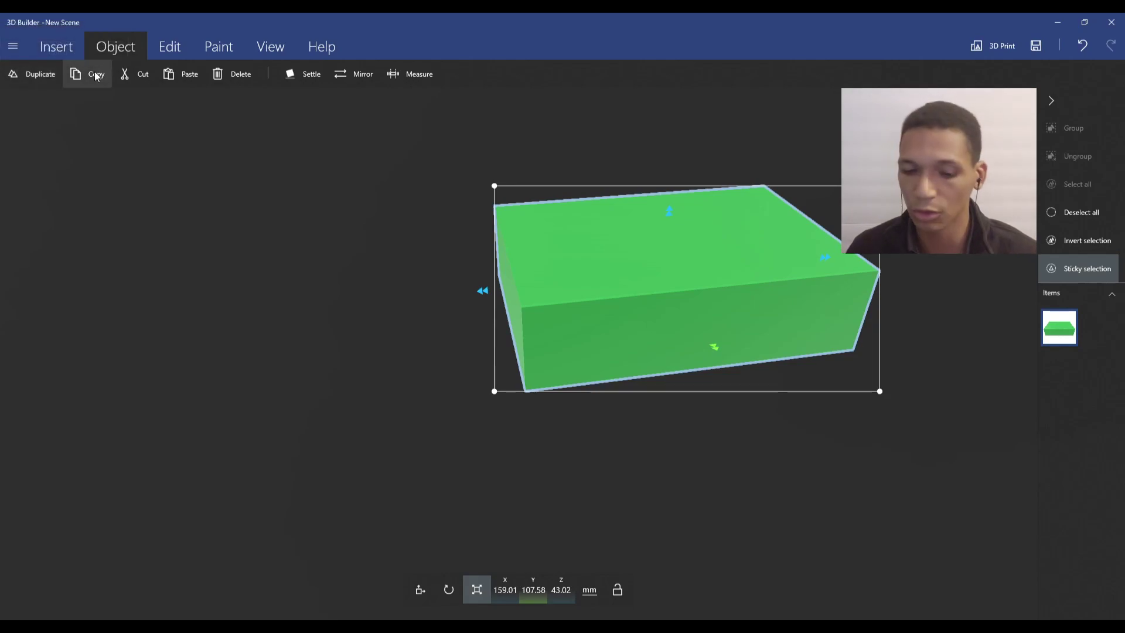
{"action": "left_click", "coordinate": [27, 77]}
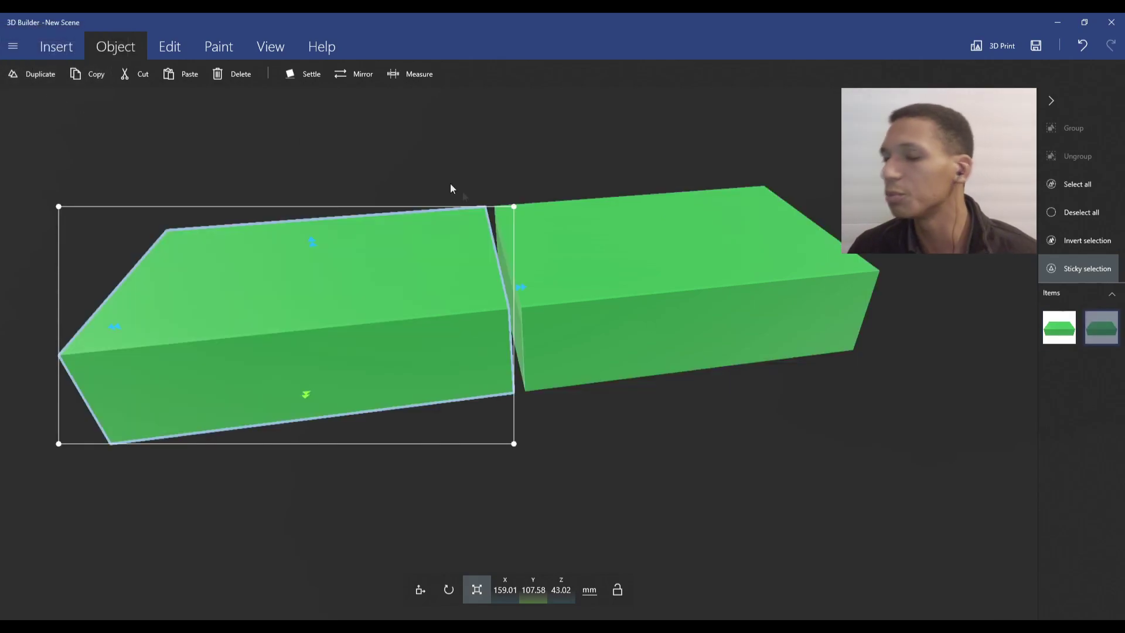
Rotate the duplicate block horizontally to a yaw of 90 degrees.
{"action": "left_click", "coordinate": [449, 589]}
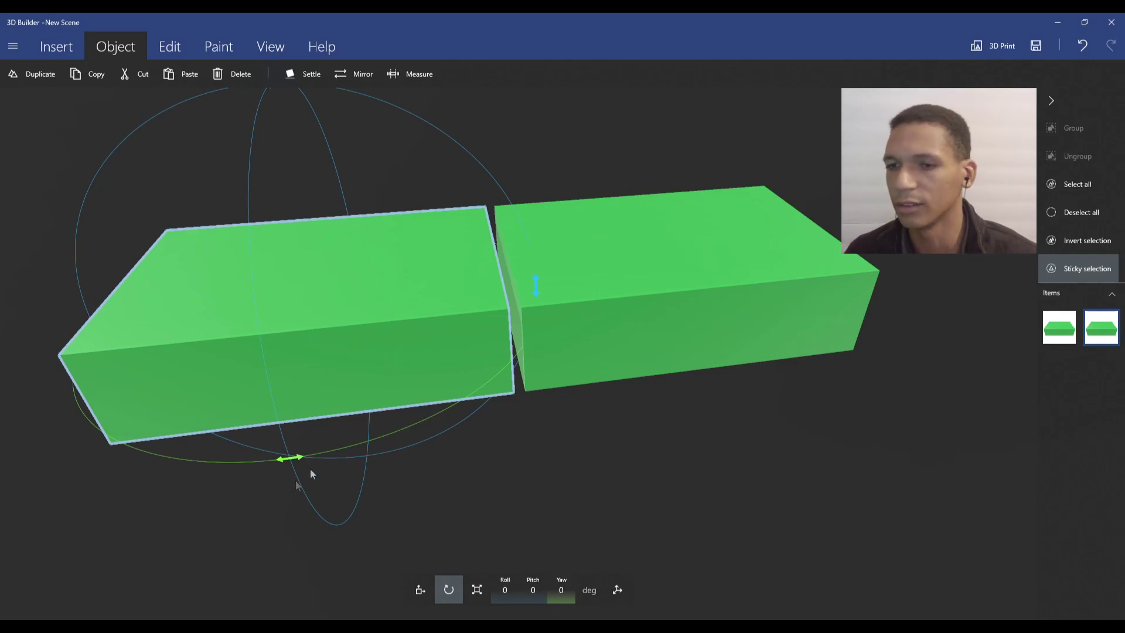
{"action": "left_click_drag", "start_coordinate": [230, 477], "coordinate": [312, 469]}
{"action": "left_click_drag", "start_coordinate": [381, 452], "coordinate": [640, 449]}
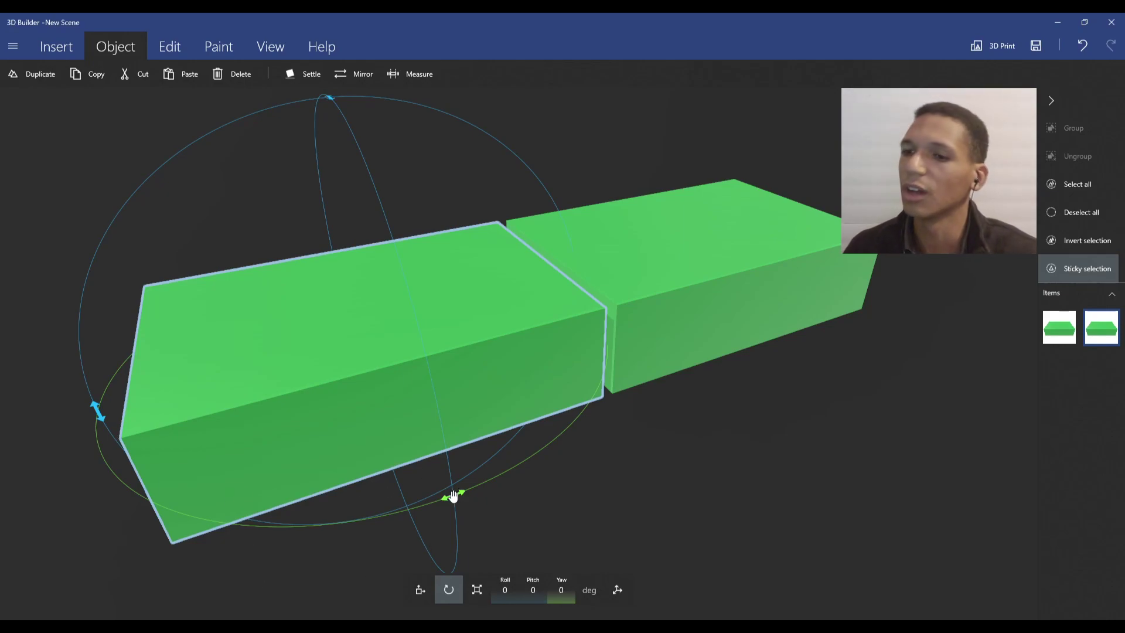
{"action": "left_click_drag", "start_coordinate": [448, 502], "coordinate": [578, 312]}
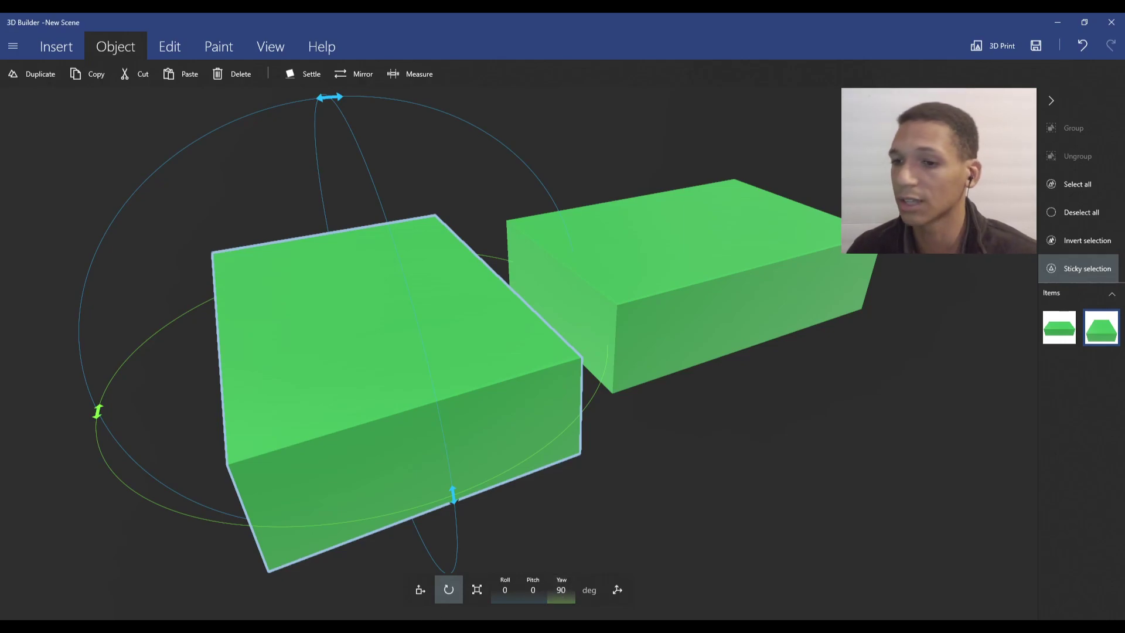
Try a yaw of 180 degrees on the duplicate block, and set it back to 90 degrees.
{"action": "left_click", "coordinate": [420, 589]}
{"action": "right_click_drag", "start_coordinate": [327, 364], "coordinate": [553, 498]}
{"action": "left_click", "coordinate": [552, 498]}
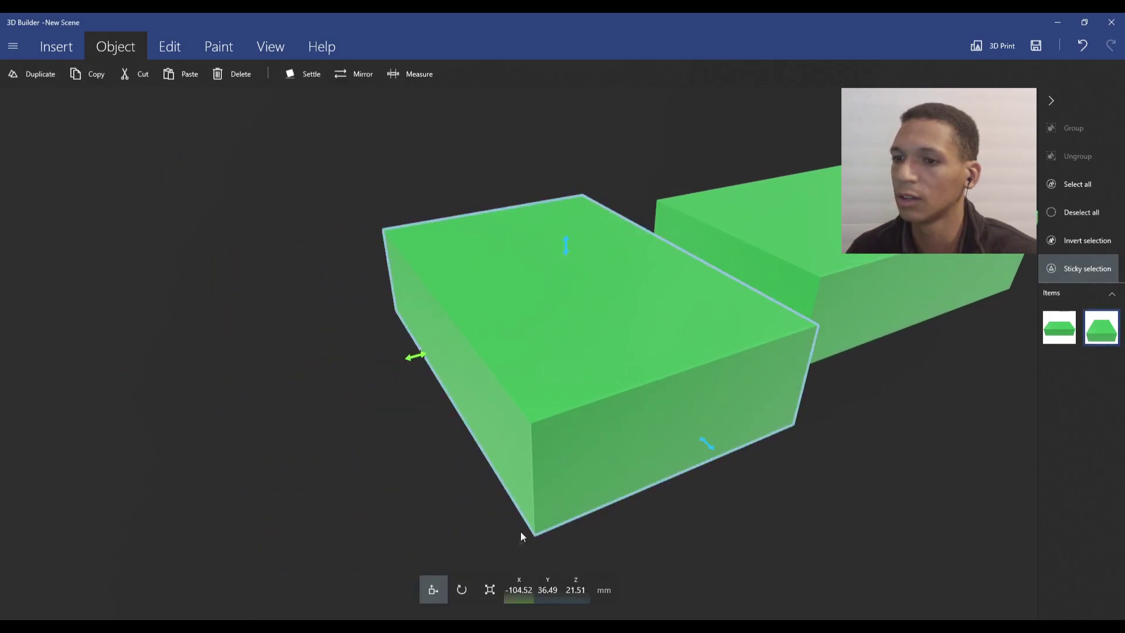
{"action": "left_click", "coordinate": [466, 588]}
{"action": "left_click", "coordinate": [563, 589]}
{"action": "type", "text": "180"}
{"action": "key", "text": "Return"}
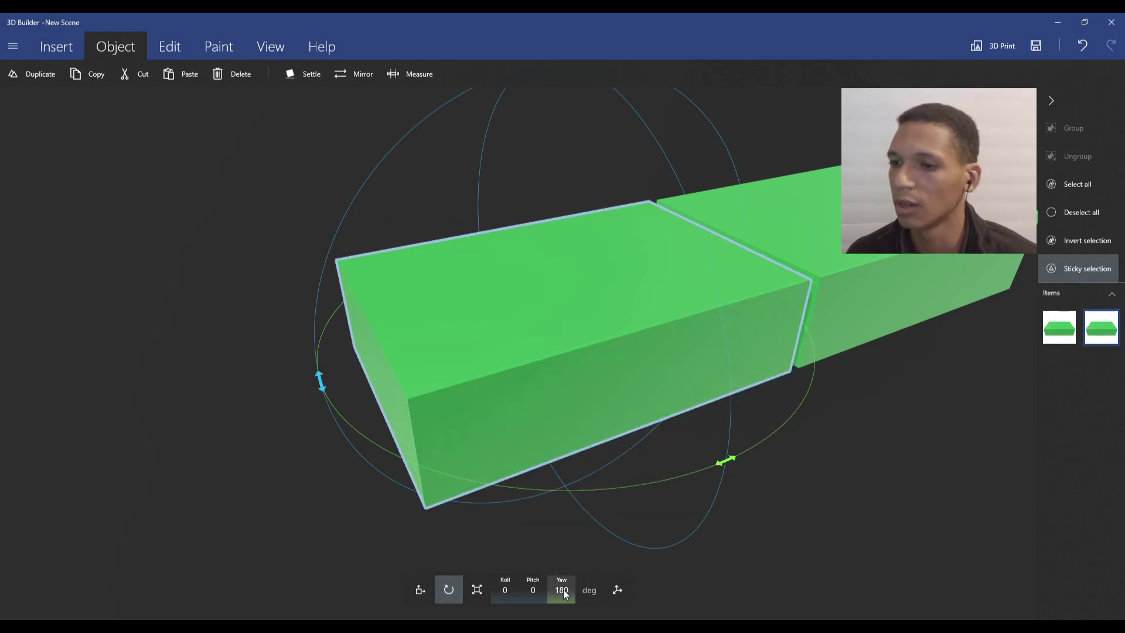
{"action": "left_click", "coordinate": [564, 590]}
{"action": "type", "text": "90"}
{"action": "key", "text": "Return"}
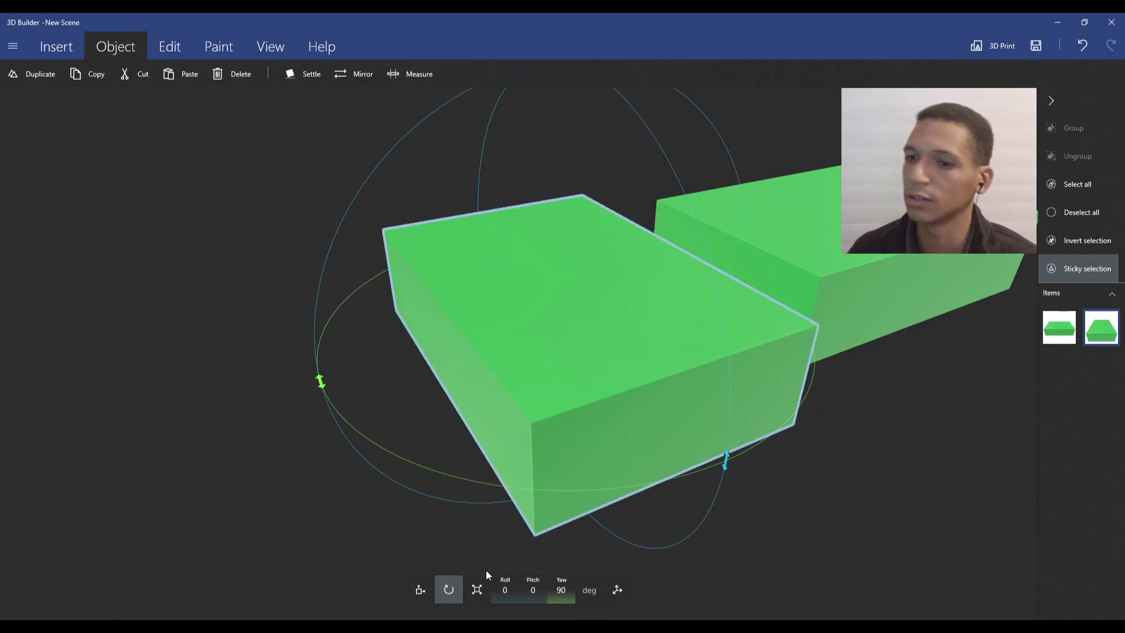
Move the rotated block along X to about -57 mm so that it overlaps the end of the first block, and deselect it.
{"action": "left_click", "coordinate": [420, 589]}
{"action": "left_click_drag", "start_coordinate": [928, 427], "coordinate": [701, 473]}
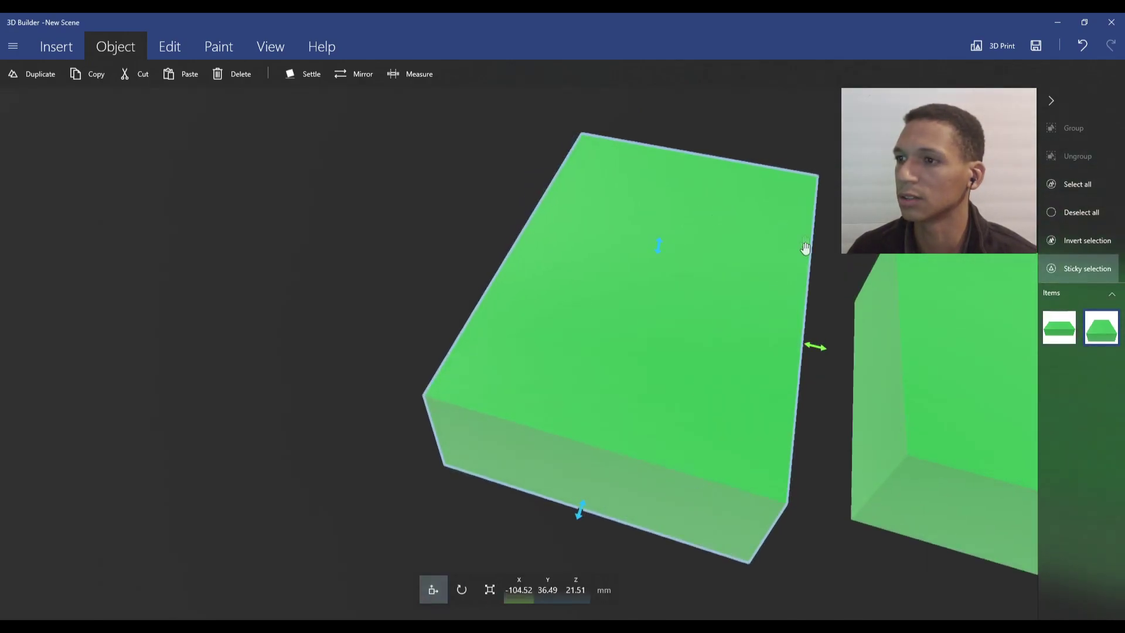
{"action": "left_click_drag", "start_coordinate": [816, 345], "coordinate": [937, 353]}
{"action": "right_click_drag", "start_coordinate": [737, 321], "coordinate": [324, 231]}
{"action": "mouse_move", "coordinate": [320, 467]}
{"action": "left_mouse_down"}
{"action": "mouse_move", "coordinate": [297, 489]}
{"action": "mouse_move", "coordinate": [317, 459]}
{"action": "left_mouse_up"}
{"action": "left_click_drag", "start_coordinate": [614, 315], "coordinate": [644, 315]}
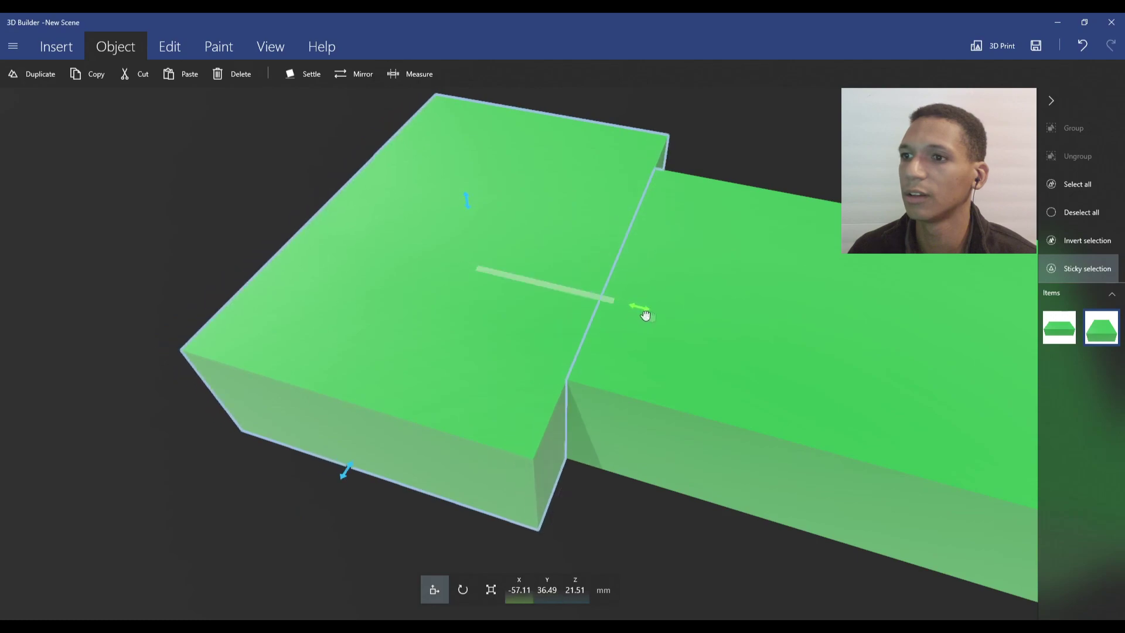
{"action": "left_click_drag", "start_coordinate": [800, 88], "coordinate": [587, 197]}
{"action": "scroll", "coordinate": [587, 197], "scroll_direction": "down", "scroll_amount": 3}
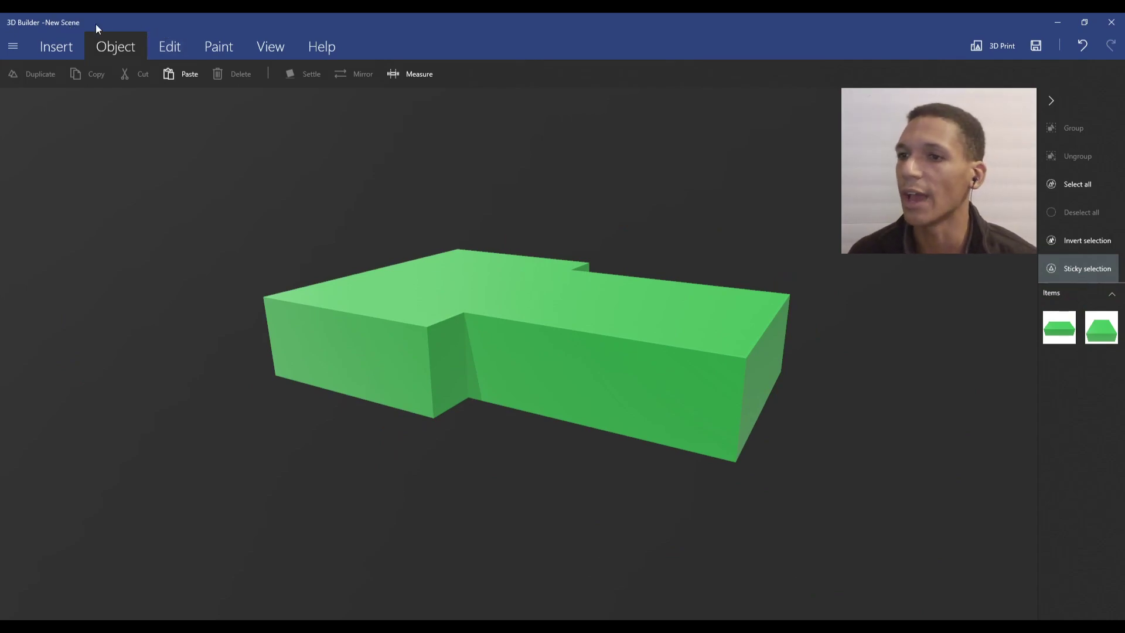
Insert a wedge and raise it above the green blocks to a Z position of about 70 mm.
{"action": "left_click", "coordinate": [56, 47]}
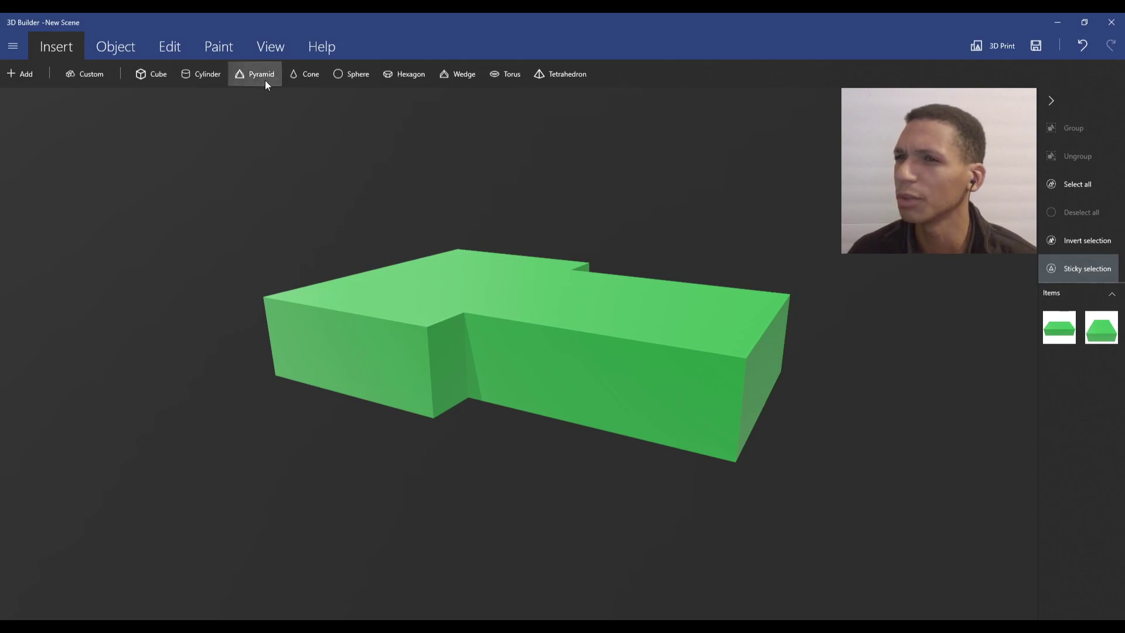
{"action": "left_click", "coordinate": [462, 74]}
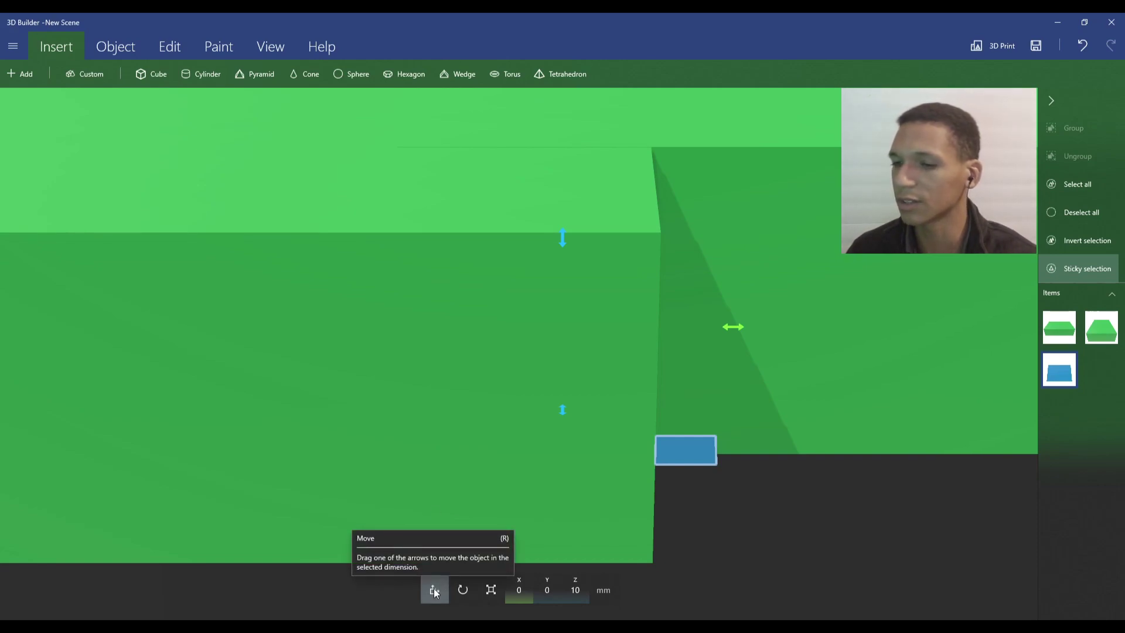
{"action": "right_click_drag", "start_coordinate": [887, 523], "coordinate": [579, 459]}
{"action": "scroll", "coordinate": [579, 445], "scroll_direction": "down", "scroll_amount": 6}
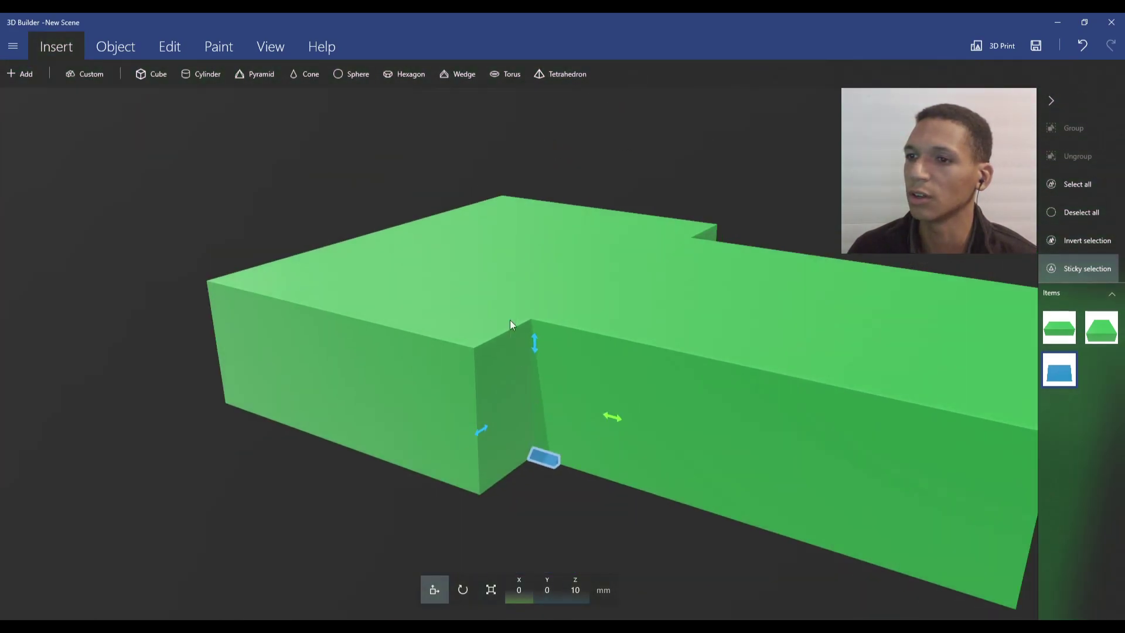
{"action": "left_click_drag", "start_coordinate": [535, 344], "coordinate": [532, 146]}
Shift the wedge to about 0.8 mm in Y and lower it onto the top face of the green blocks.
{"action": "right_click_drag", "start_coordinate": [644, 152], "coordinate": [571, 188]}
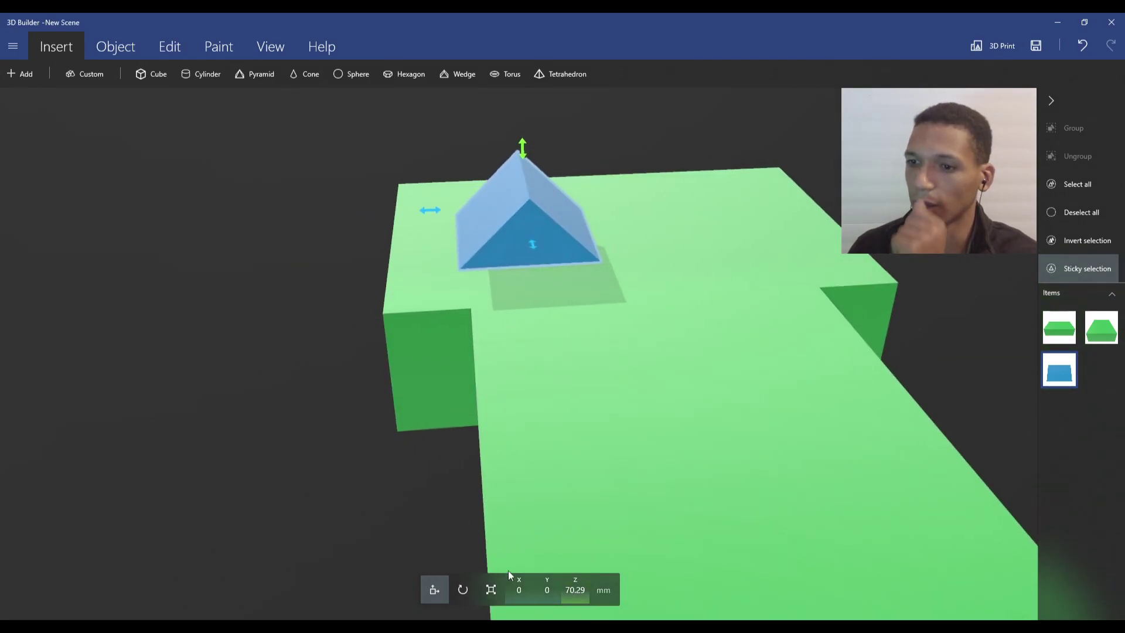
{"action": "right_click_drag", "start_coordinate": [986, 277], "coordinate": [859, 264]}
{"action": "right_click_drag", "start_coordinate": [312, 230], "coordinate": [622, 469]}
{"action": "right_click_drag", "start_coordinate": [587, 508], "coordinate": [216, 381]}
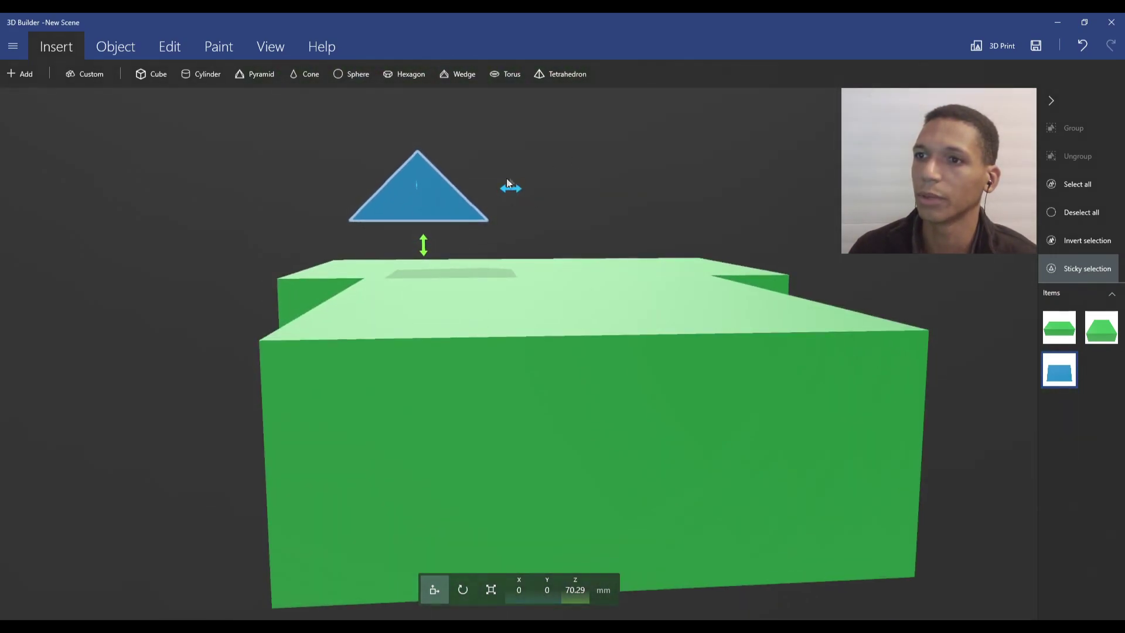
{"action": "left_click_drag", "start_coordinate": [326, 185], "coordinate": [334, 187]}
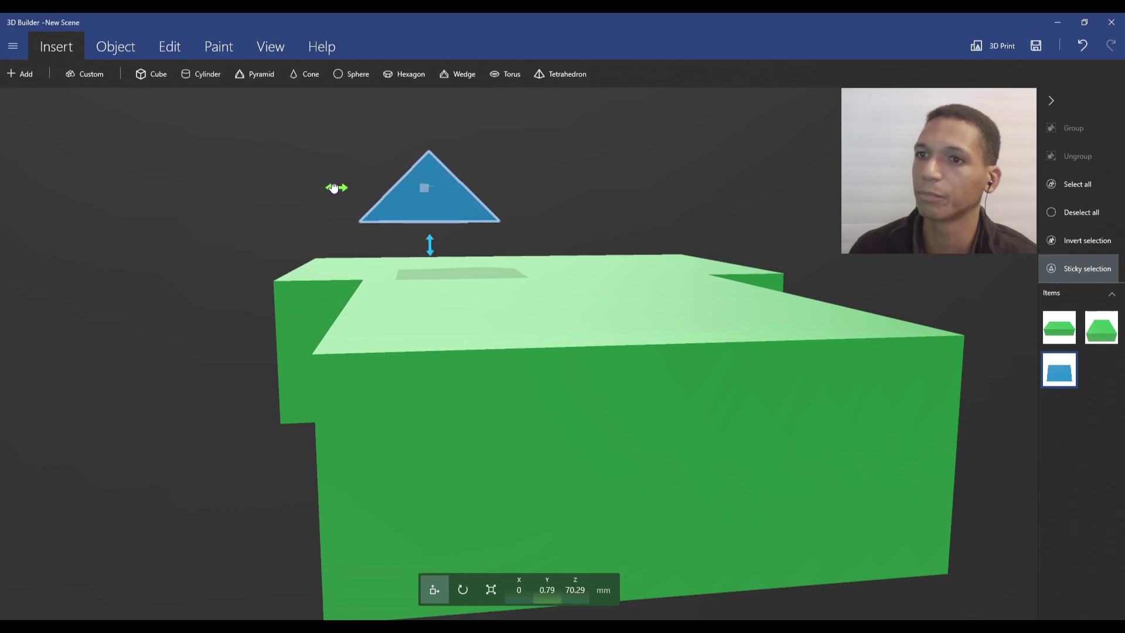
{"action": "left_click_drag", "start_coordinate": [430, 247], "coordinate": [438, 301]}
Widen the wedge in Y to about 120 mm so it spans the full width of the long block.
{"action": "left_click", "coordinate": [498, 590]}
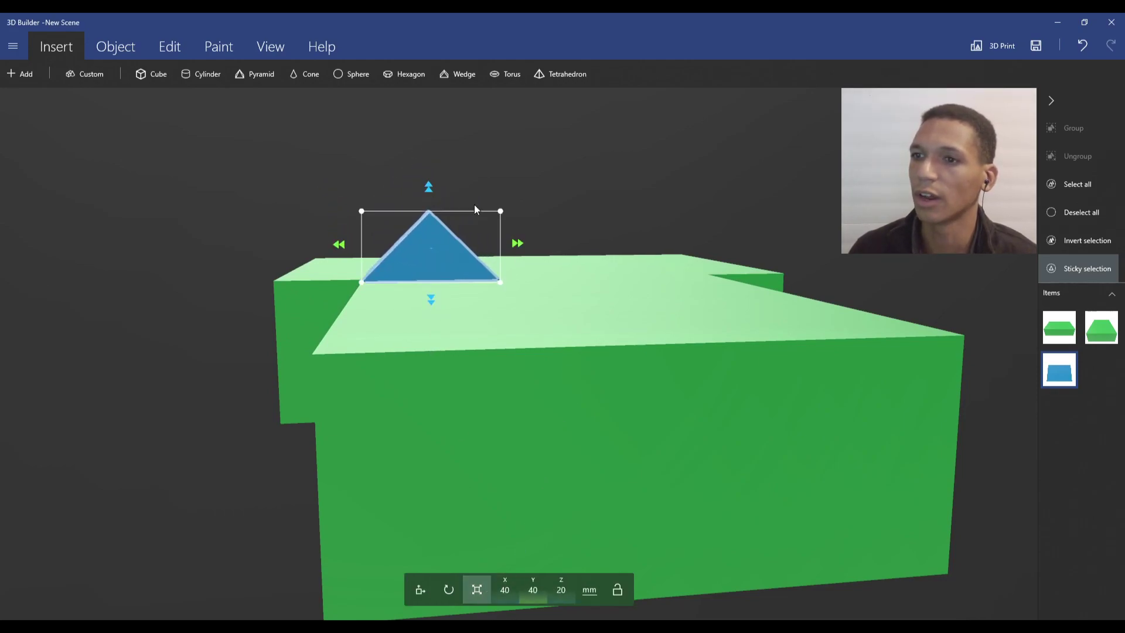
{"action": "left_click_drag", "start_coordinate": [527, 246], "coordinate": [729, 254]}
{"action": "left_click_drag", "start_coordinate": [811, 255], "coordinate": [750, 251]}
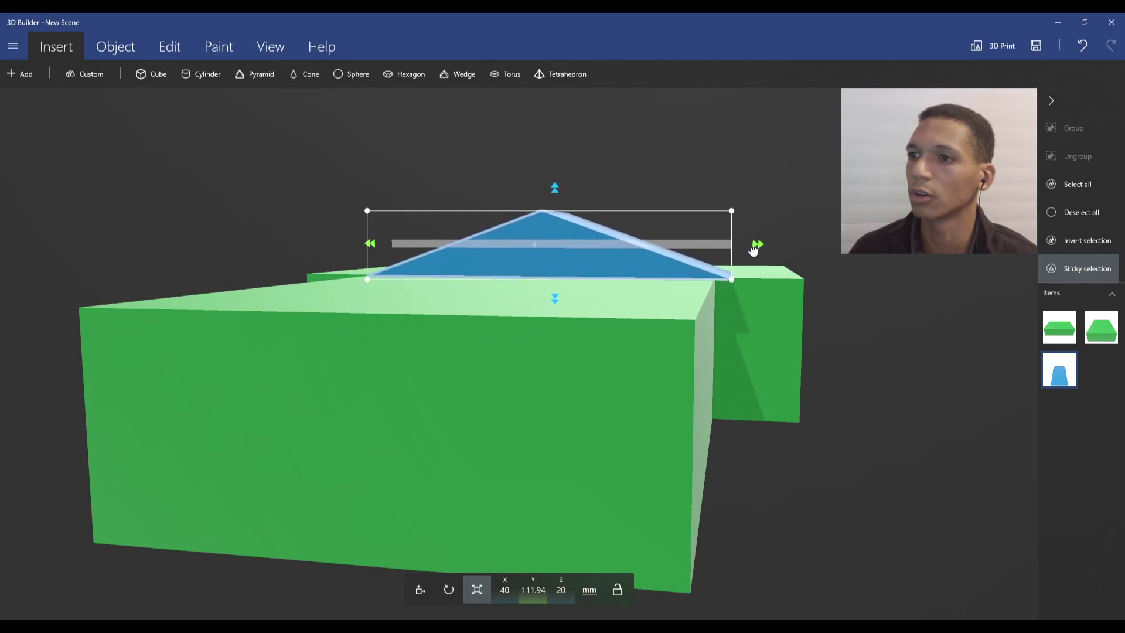
{"action": "left_click_drag", "start_coordinate": [62, 355], "coordinate": [262, 288]}
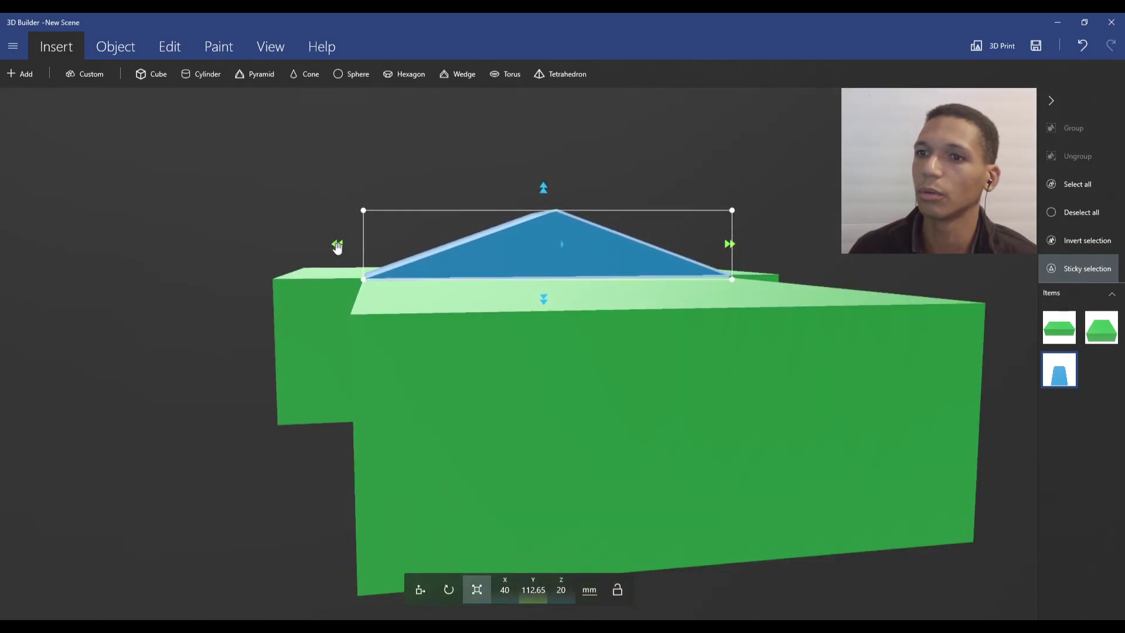
{"action": "left_click_drag", "start_coordinate": [320, 260], "coordinate": [465, 344]}
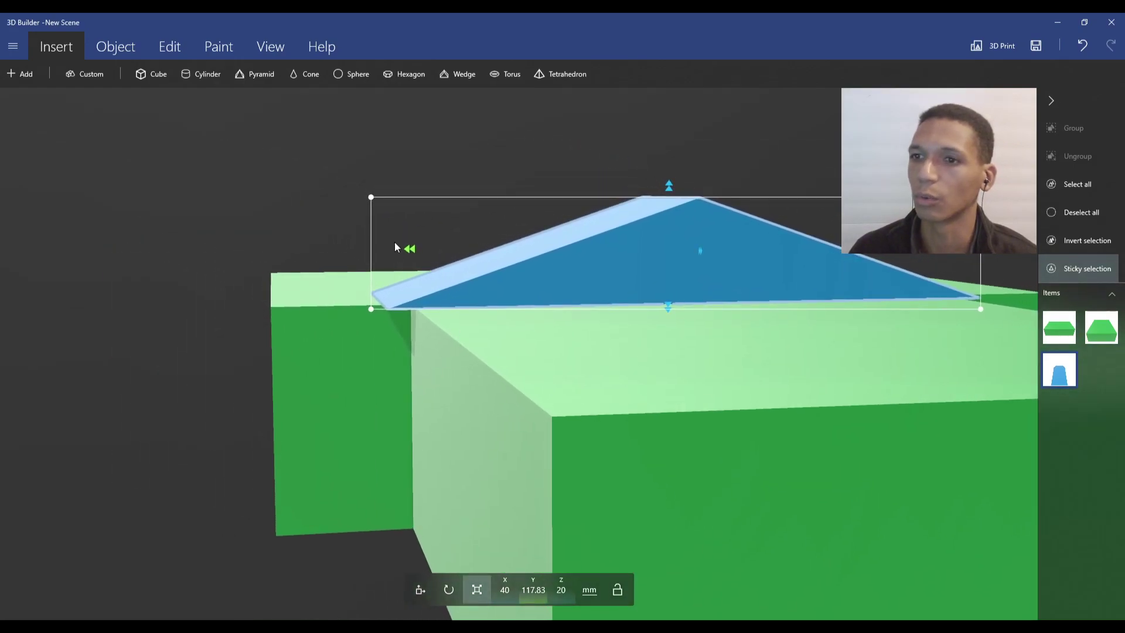
{"action": "left_click_drag", "start_coordinate": [410, 251], "coordinate": [379, 294]}
Lengthen the wedge in X to about 251 mm so it runs over the long block as a roof.
{"action": "left_click_drag", "start_coordinate": [311, 482], "coordinate": [560, 260]}
{"action": "left_click_drag", "start_coordinate": [818, 359], "coordinate": [468, 292]}
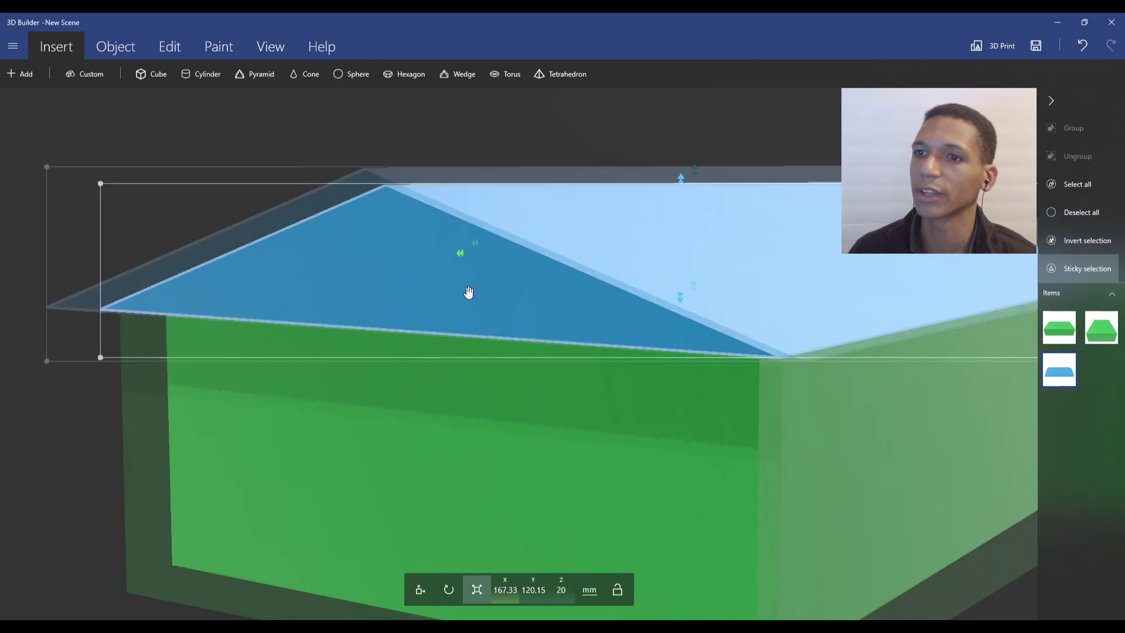
{"action": "scroll", "coordinate": [468, 291], "scroll_direction": "down", "scroll_amount": 3}
{"action": "right_click_drag", "start_coordinate": [878, 324], "coordinate": [818, 317]}
{"action": "scroll", "coordinate": [233, 304], "scroll_direction": "up", "scroll_amount": 3}
{"action": "left_click_drag", "start_coordinate": [301, 285], "coordinate": [622, 308]}
{"action": "left_click_drag", "start_coordinate": [198, 414], "coordinate": [447, 390]}
{"action": "right_click_drag", "start_coordinate": [444, 389], "coordinate": [610, 397]}
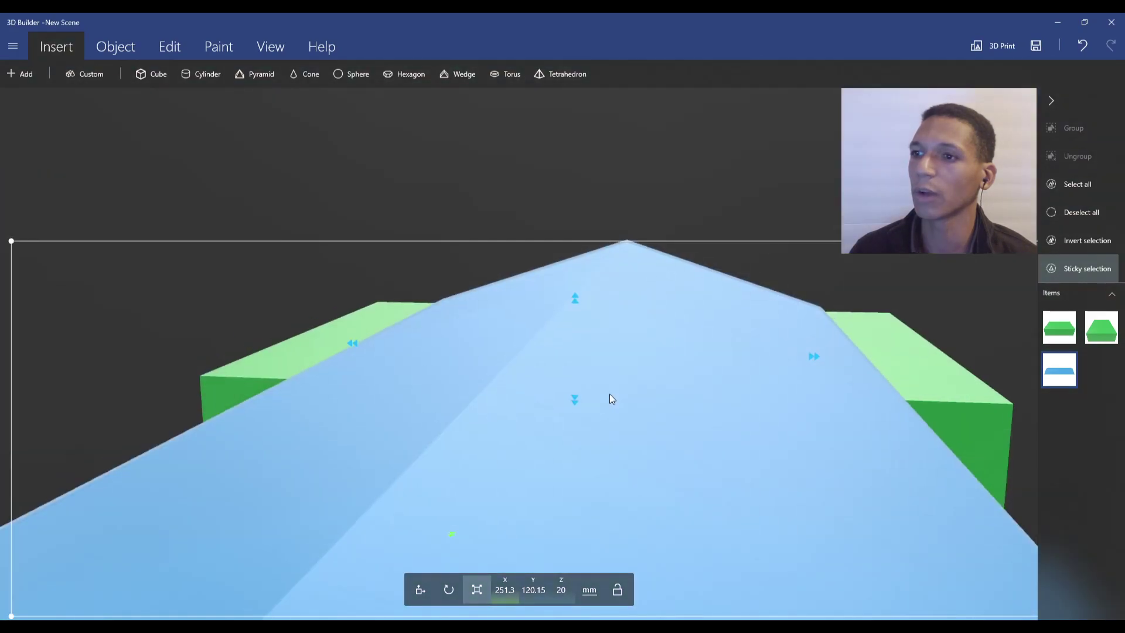
{"action": "scroll", "coordinate": [612, 393], "scroll_direction": "down", "scroll_amount": 5}
{"action": "scroll", "coordinate": [595, 314], "scroll_direction": "up", "scroll_amount": 5}
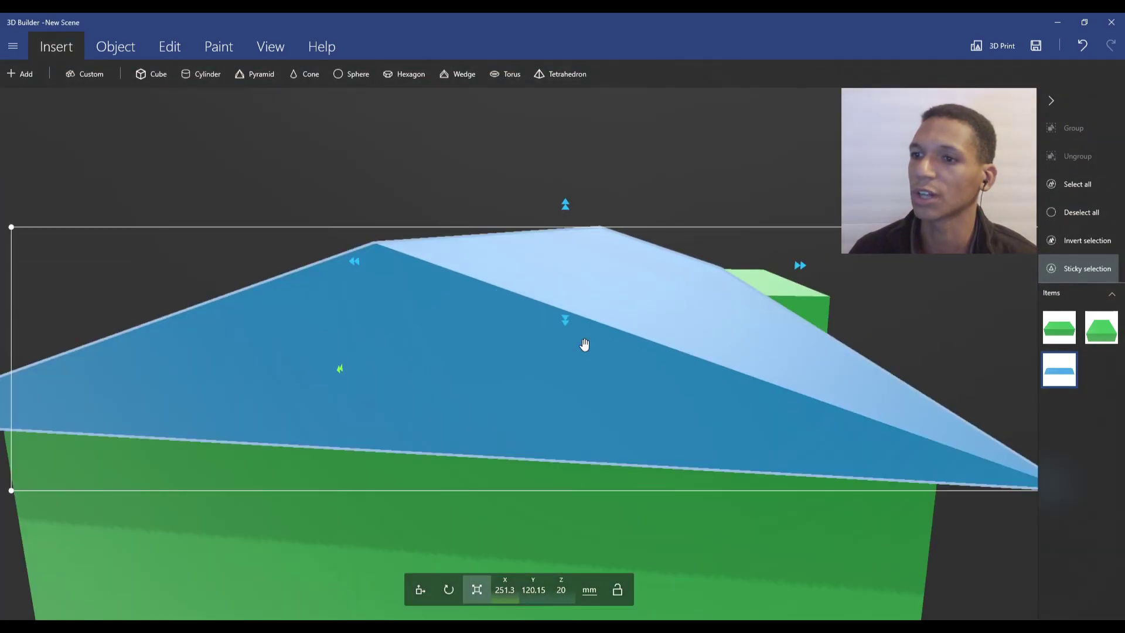
Increase the roof wedge's Z height to about 34 mm to make the roof steeper.
{"action": "scroll", "coordinate": [585, 345], "scroll_direction": "down", "scroll_amount": 3}
{"action": "left_click_drag", "start_coordinate": [193, 431], "coordinate": [267, 424]}
{"action": "left_click_drag", "start_coordinate": [815, 442], "coordinate": [778, 463]}
{"action": "left_click_drag", "start_coordinate": [315, 452], "coordinate": [379, 463]}
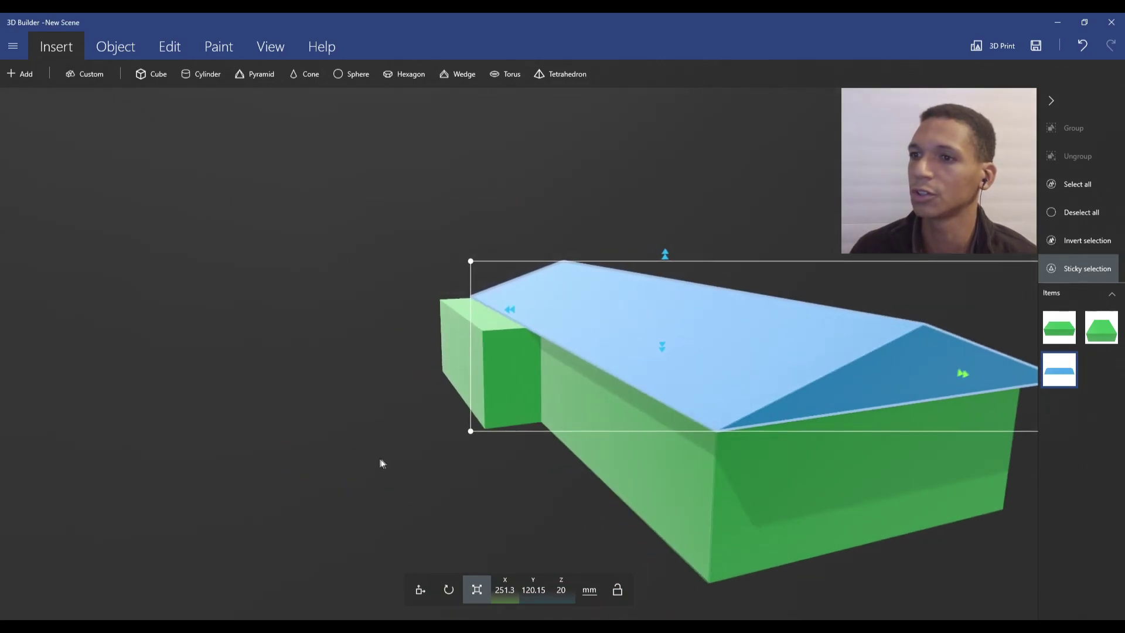
{"action": "left_click_drag", "start_coordinate": [667, 252], "coordinate": [670, 223]}
{"action": "left_click_drag", "start_coordinate": [316, 372], "coordinate": [925, 376]}
{"action": "left_click_drag", "start_coordinate": [339, 401], "coordinate": [814, 401]}
{"action": "left_click_drag", "start_coordinate": [81, 407], "coordinate": [332, 408]}
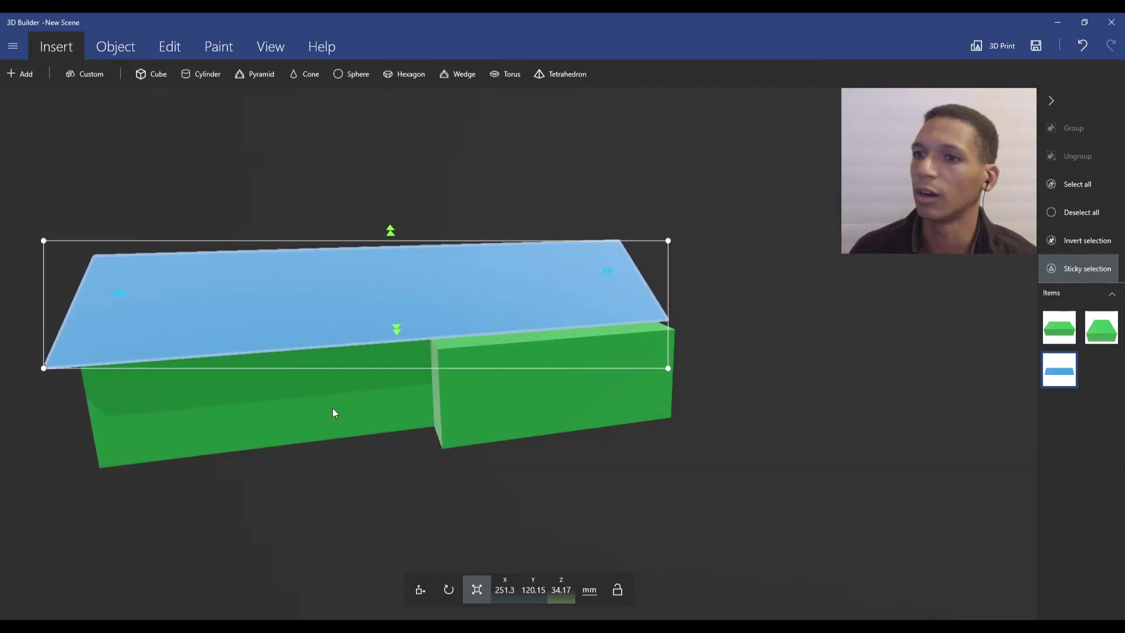
Trim the roof wedge's X length to about 250.4 mm and deselect it.
{"action": "left_click_drag", "start_coordinate": [490, 222], "coordinate": [349, 285]}
{"action": "left_click_drag", "start_coordinate": [501, 252], "coordinate": [506, 252]}
{"action": "left_click_drag", "start_coordinate": [354, 495], "coordinate": [578, 347]}
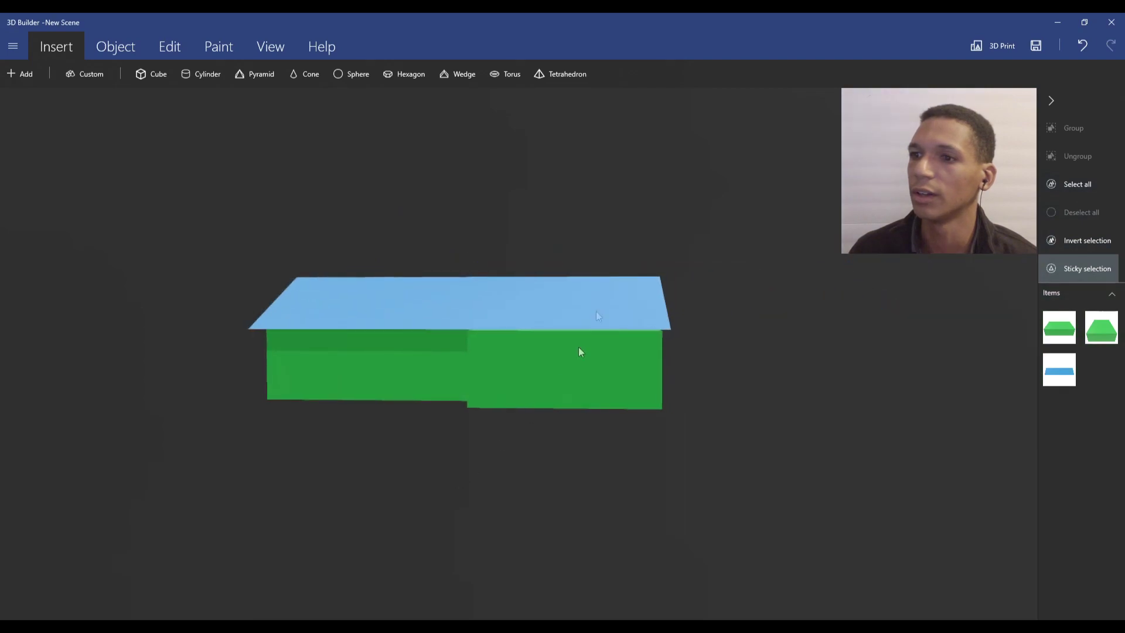
Duplicate the roof wedge and turn the copy about the vertical axis so it runs perpendicular to the original.
{"action": "left_click", "coordinate": [589, 283]}
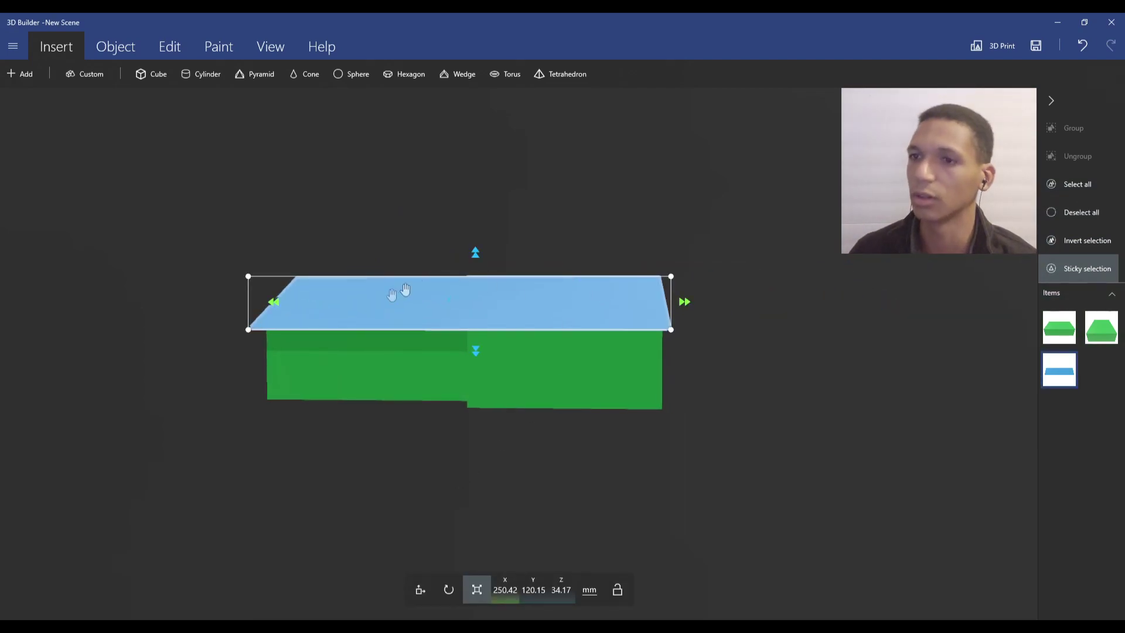
{"action": "left_click", "coordinate": [116, 47]}
{"action": "left_click", "coordinate": [40, 74]}
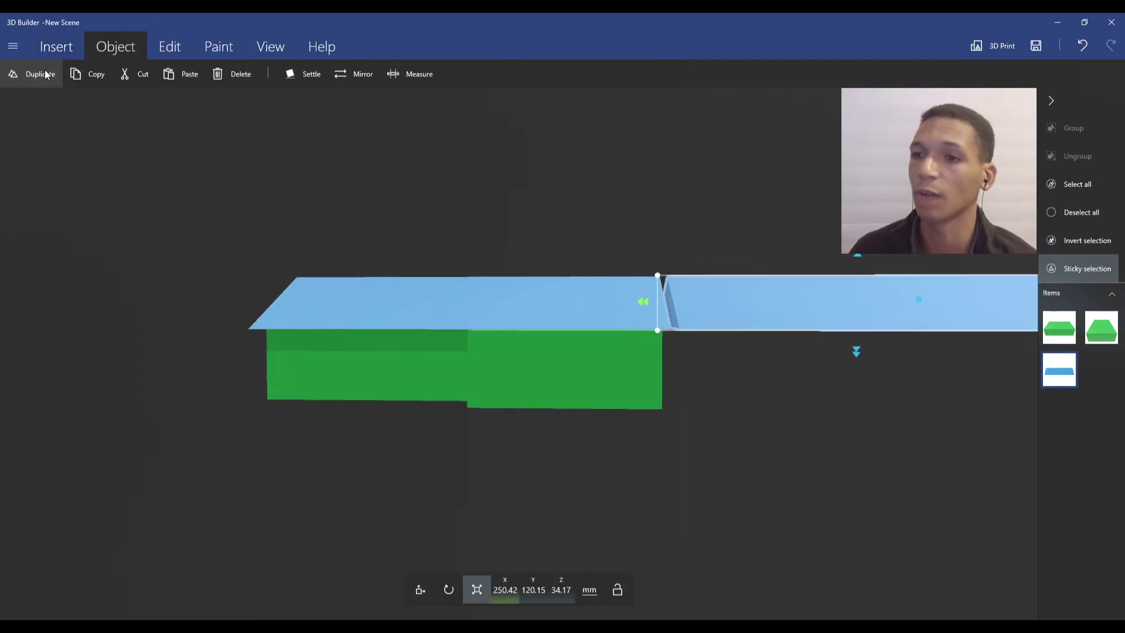
{"action": "left_click_drag", "start_coordinate": [752, 396], "coordinate": [524, 540]}
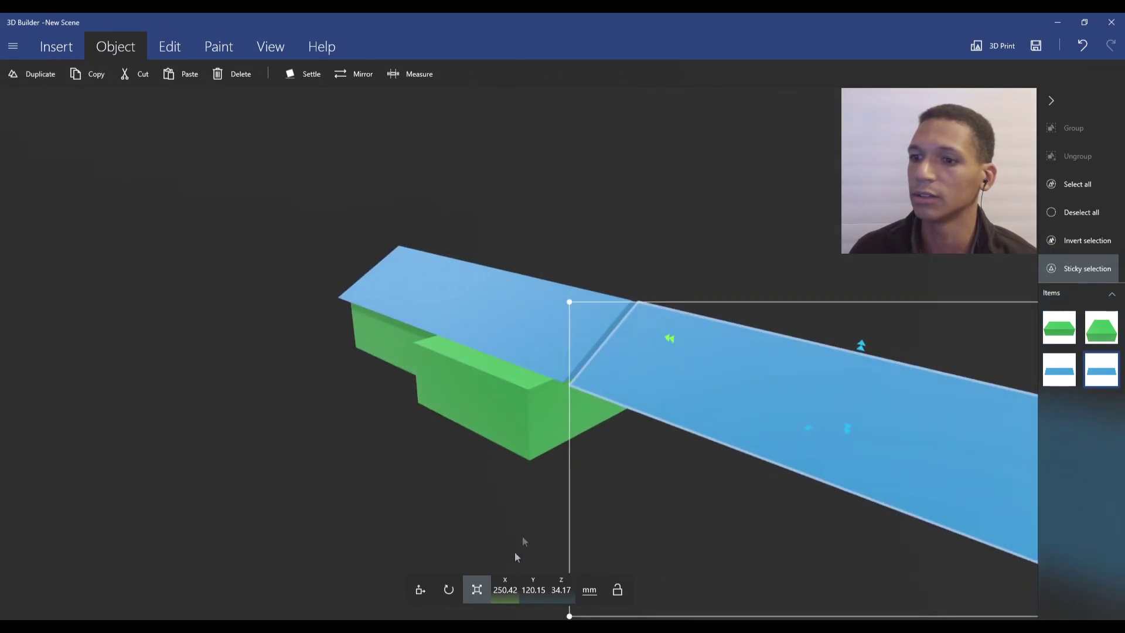
{"action": "left_click", "coordinate": [445, 594]}
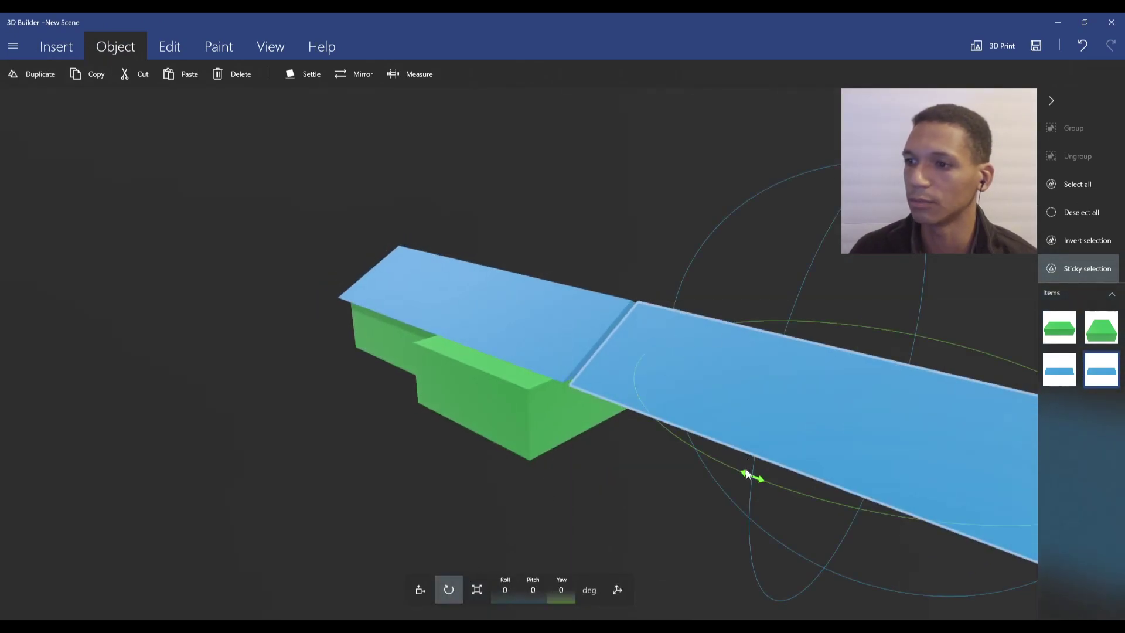
{"action": "left_click_drag", "start_coordinate": [753, 482], "coordinate": [994, 436]}
Move the rotated roof copy to an X position of about -43 mm, centred over the projecting block.
{"action": "left_click", "coordinate": [416, 588]}
{"action": "right_click_drag", "start_coordinate": [437, 539], "coordinate": [764, 339]}
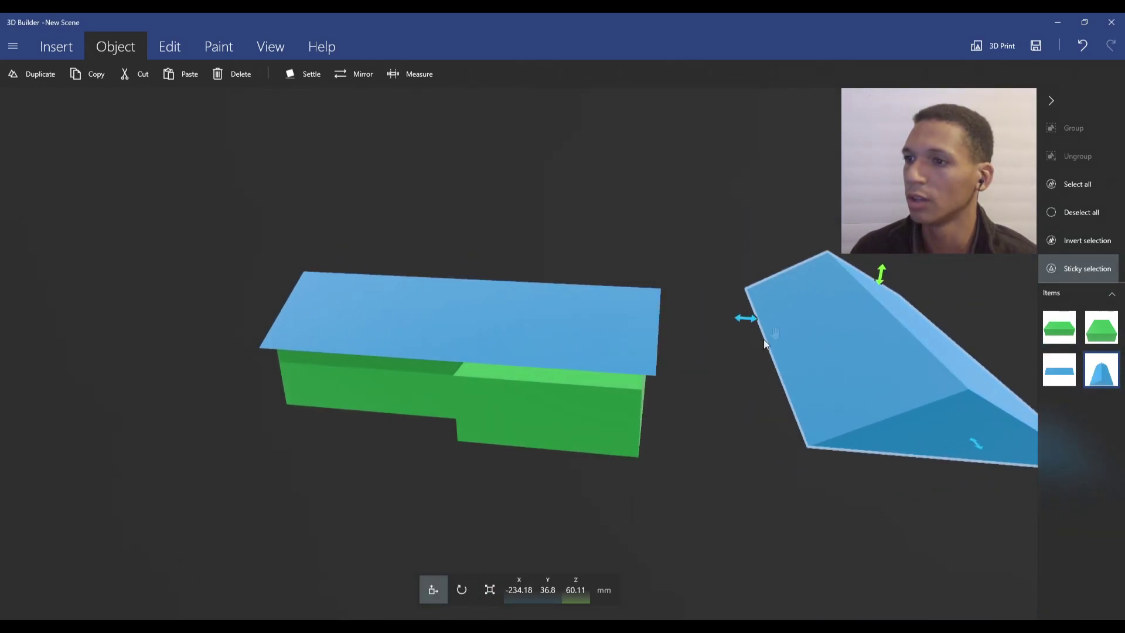
{"action": "left_click_drag", "start_coordinate": [751, 319], "coordinate": [460, 314]}
{"action": "right_click_drag", "start_coordinate": [460, 314], "coordinate": [578, 309]}
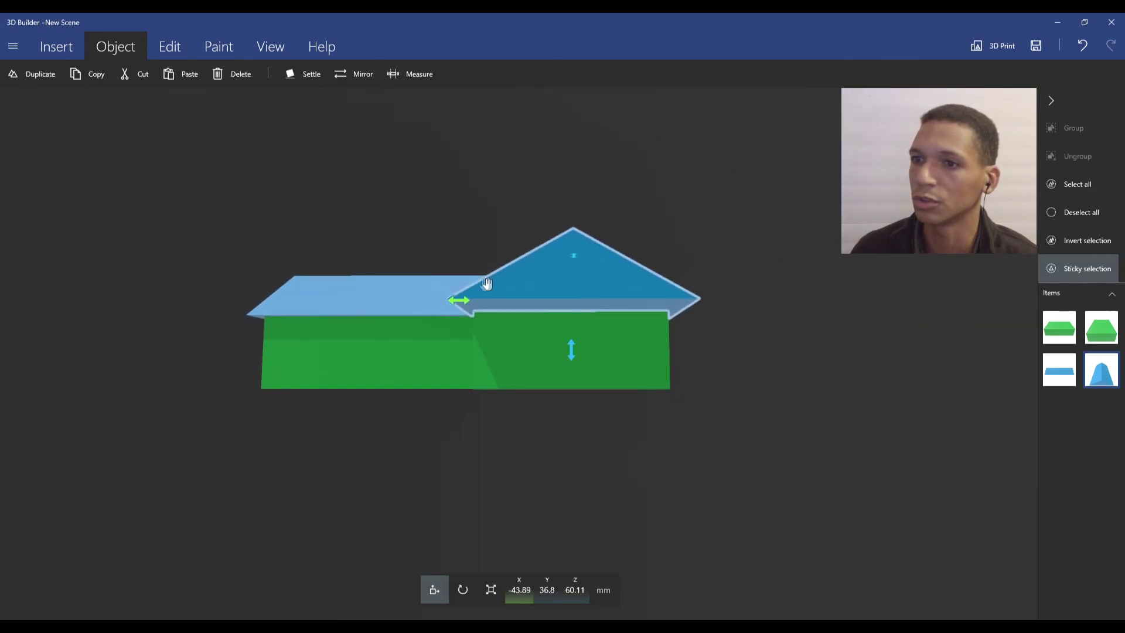
{"action": "left_click_drag", "start_coordinate": [460, 301], "coordinate": [452, 302]}
{"action": "right_click_drag", "start_coordinate": [479, 386], "coordinate": [549, 356]}
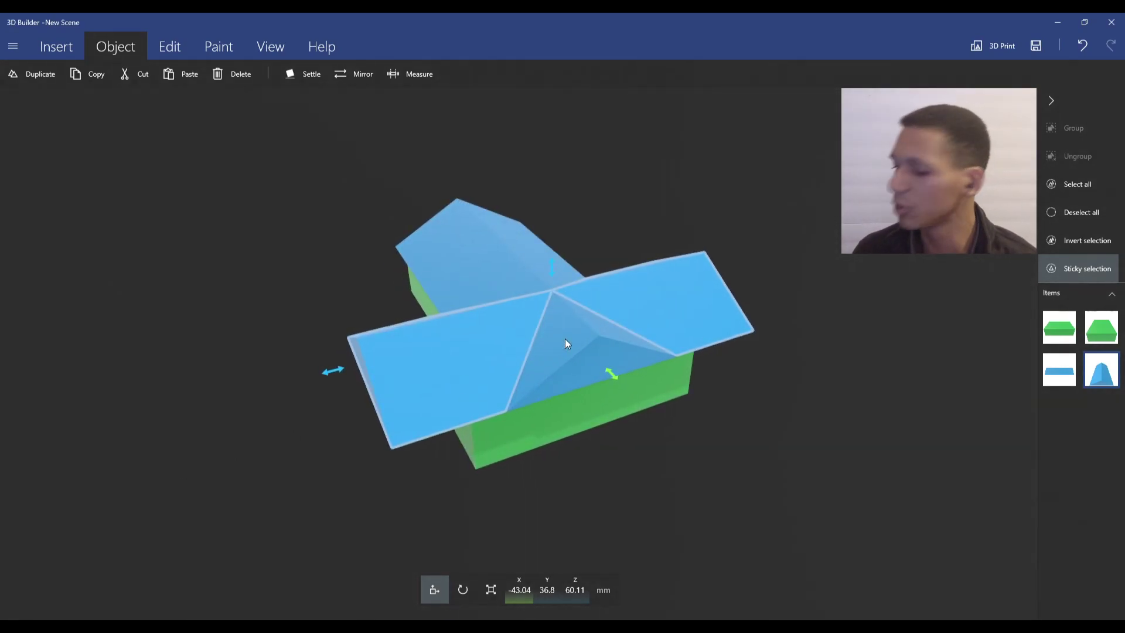
Shorten the cross roof from both ends to about 171 mm so it only slightly overhangs the projecting block.
{"action": "right_click_drag", "start_coordinate": [792, 354], "coordinate": [640, 281]}
{"action": "right_click_drag", "start_coordinate": [885, 369], "coordinate": [762, 187]}
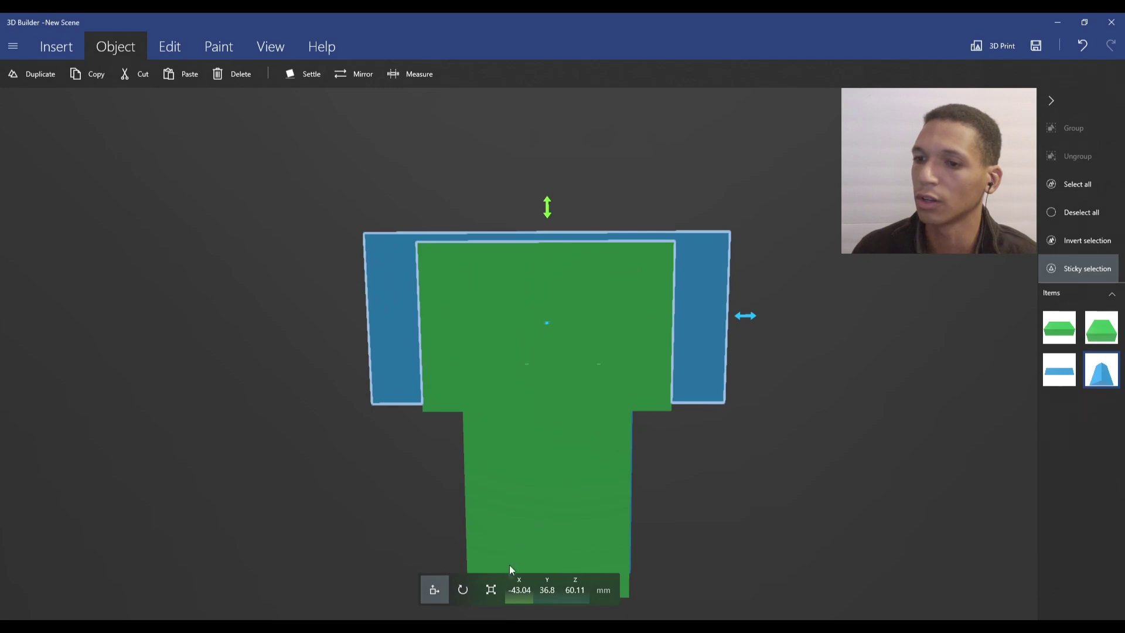
{"action": "key", "text": "s"}
{"action": "left_click_drag", "start_coordinate": [745, 317], "coordinate": [700, 316]}
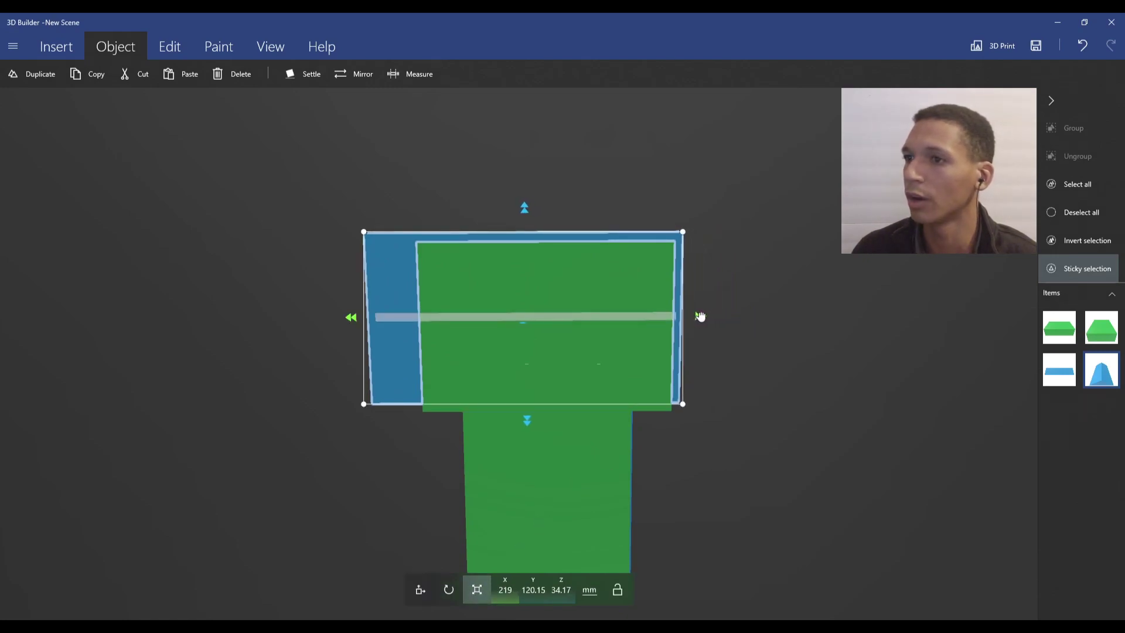
{"action": "left_click_drag", "start_coordinate": [351, 318], "coordinate": [387, 318]}
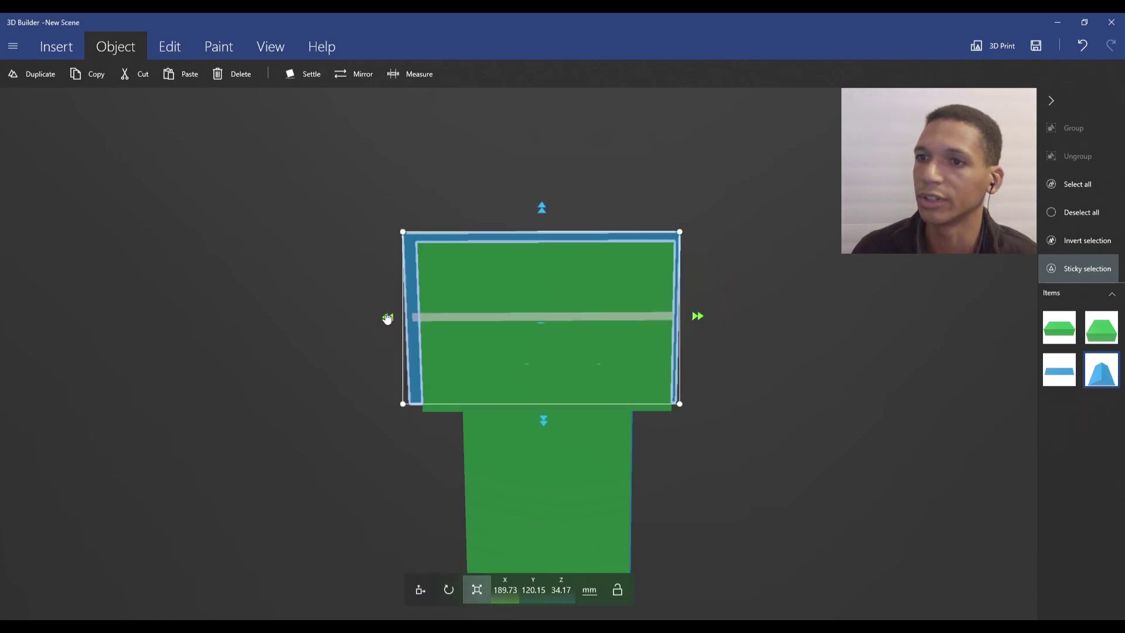
{"action": "right_click_drag", "start_coordinate": [396, 317], "coordinate": [385, 382]}
{"action": "left_click_drag", "start_coordinate": [392, 312], "coordinate": [399, 314]}
{"action": "right_click_drag", "start_coordinate": [414, 458], "coordinate": [275, 432]}
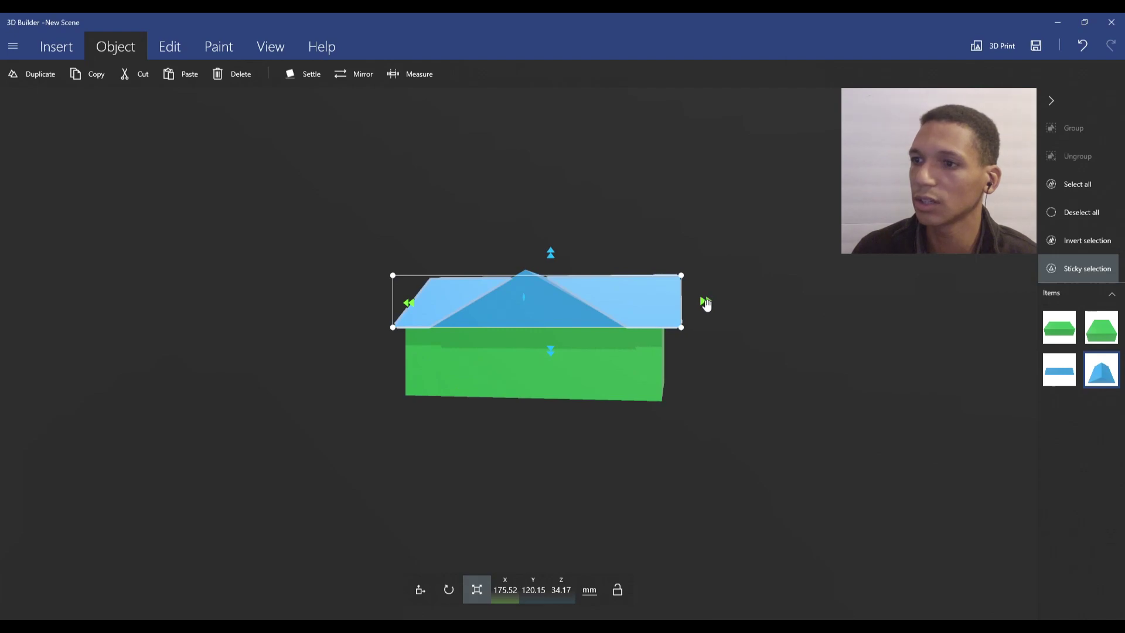
{"action": "right_click_drag", "start_coordinate": [699, 303], "coordinate": [506, 329]}
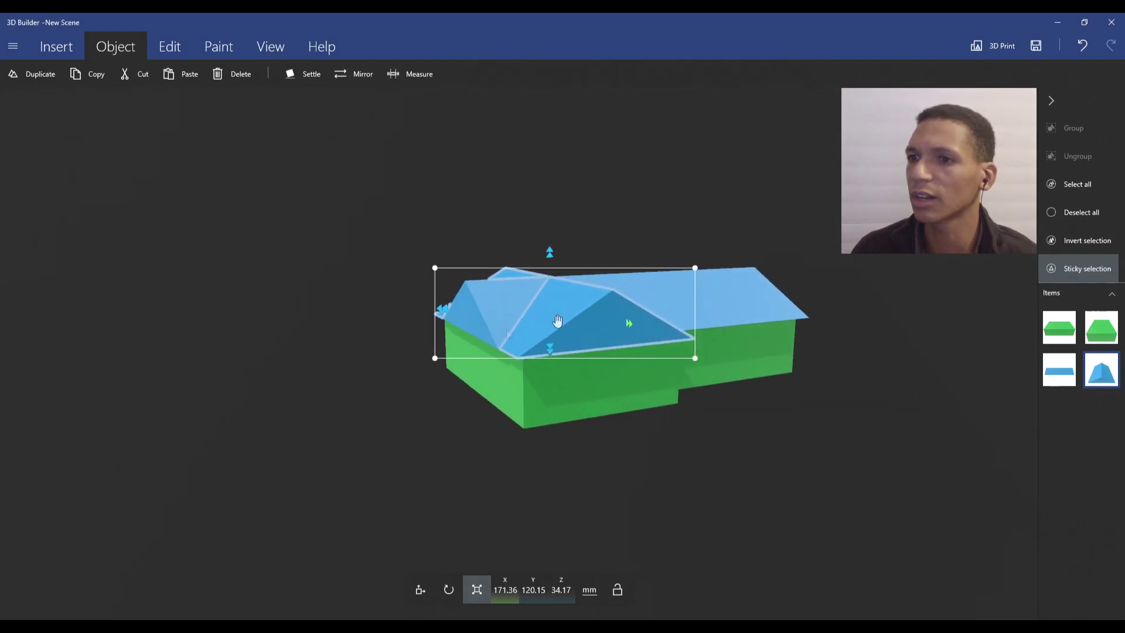
Reduce the cross roof's Z height to about 27.4 mm so its ridge sits below the main roof's ridge.
{"action": "key", "text": "Escape"}
{"action": "right_click_drag", "start_coordinate": [633, 305], "coordinate": [754, 389]}
{"action": "scroll", "coordinate": [711, 407], "scroll_direction": "up", "scroll_amount": 5}
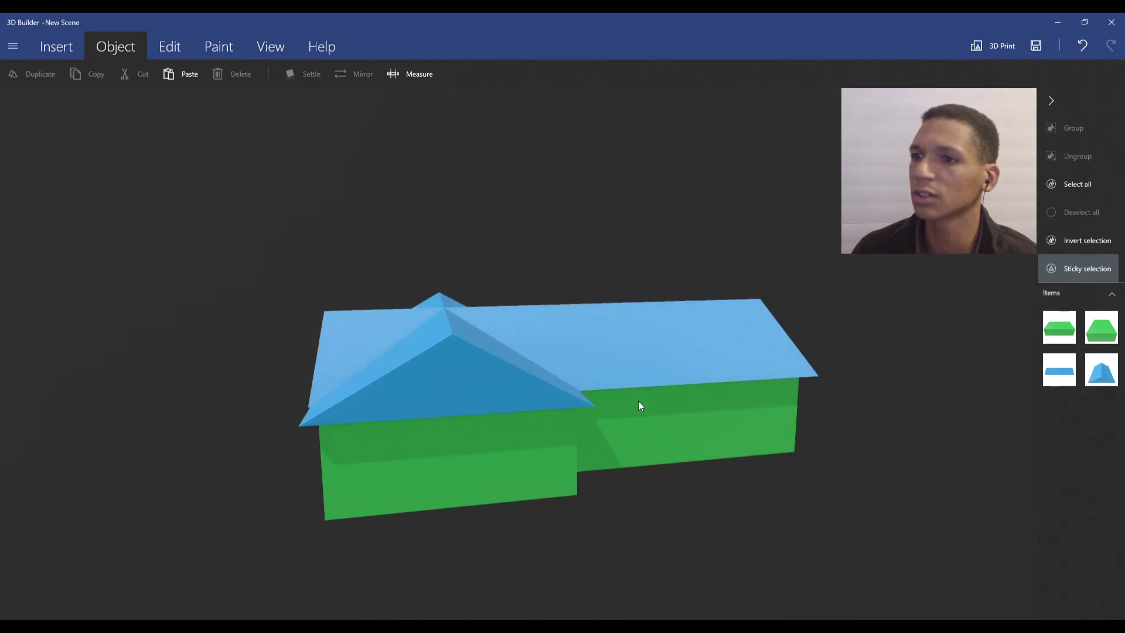
{"action": "right_click_drag", "start_coordinate": [871, 458], "coordinate": [674, 411]}
{"action": "right_click_drag", "start_coordinate": [825, 388], "coordinate": [775, 376]}
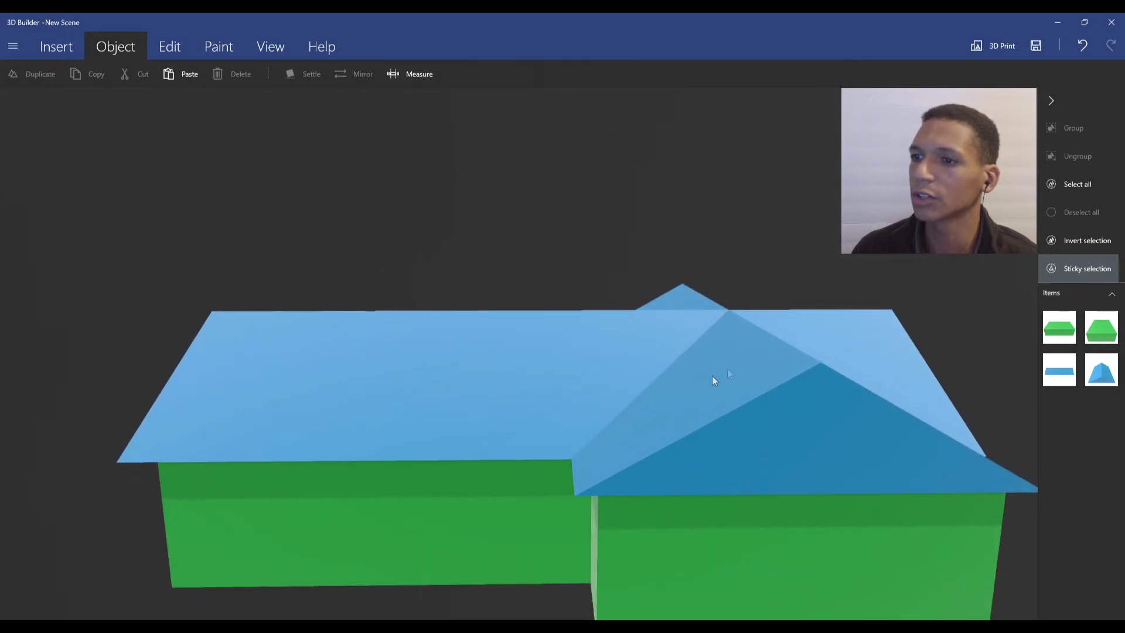
{"action": "left_click", "coordinate": [771, 368]}
{"action": "left_click_drag", "start_coordinate": [735, 297], "coordinate": [730, 311]}
{"action": "right_click_drag", "start_coordinate": [743, 228], "coordinate": [638, 218]}
{"action": "scroll", "coordinate": [637, 219], "scroll_direction": "down", "scroll_amount": 3}
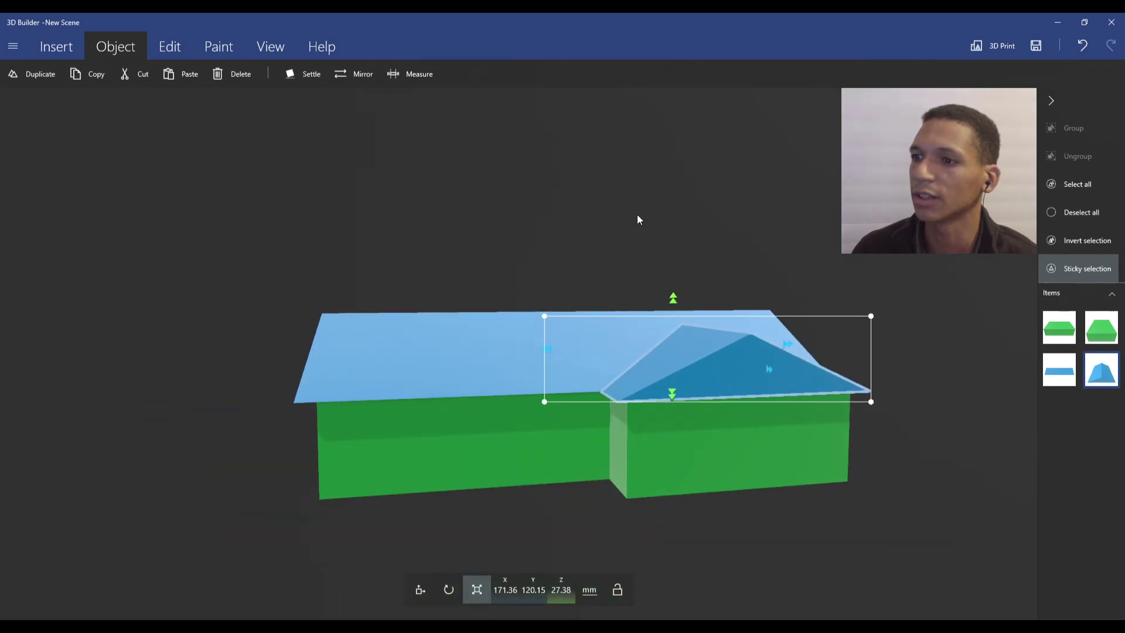
{"action": "left_click", "coordinate": [326, 271]}
Duplicate the main roof wedge and compress the copy in X to a thin slice about 4.6 mm thick.
{"action": "right_click_drag", "start_coordinate": [327, 271], "coordinate": [631, 256]}
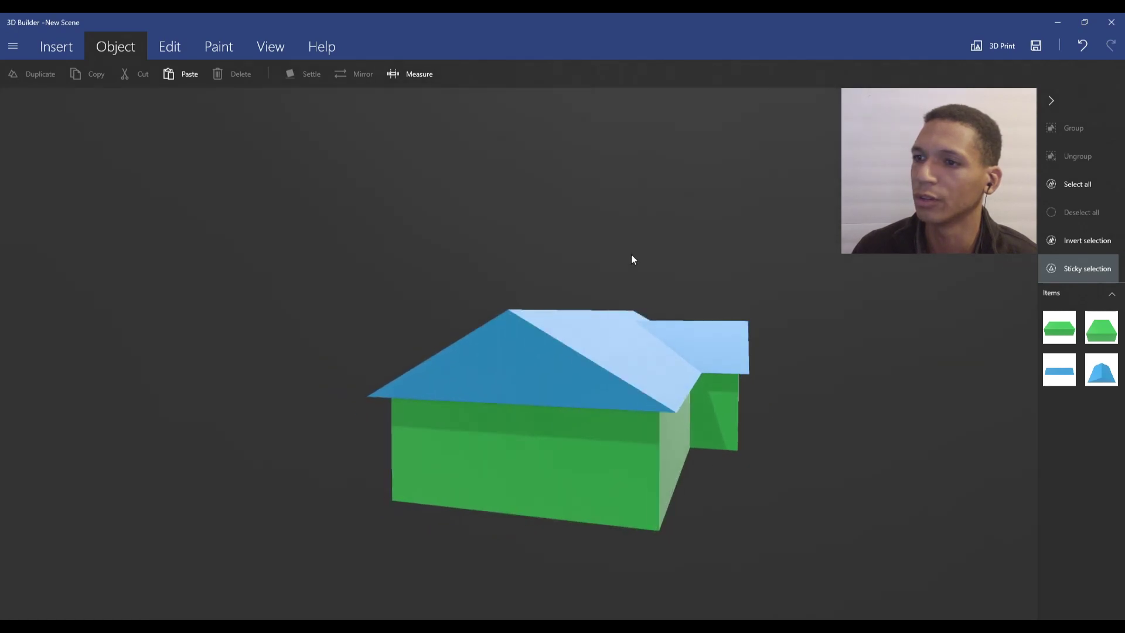
{"action": "right_click_drag", "start_coordinate": [808, 337], "coordinate": [475, 394]}
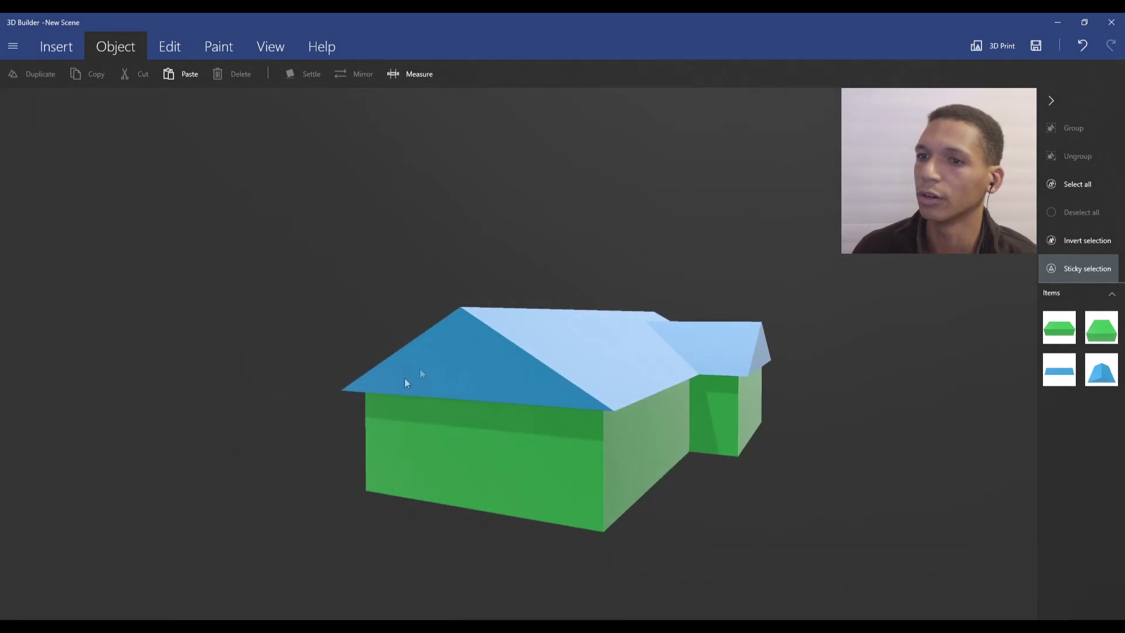
{"action": "left_click", "coordinate": [477, 358]}
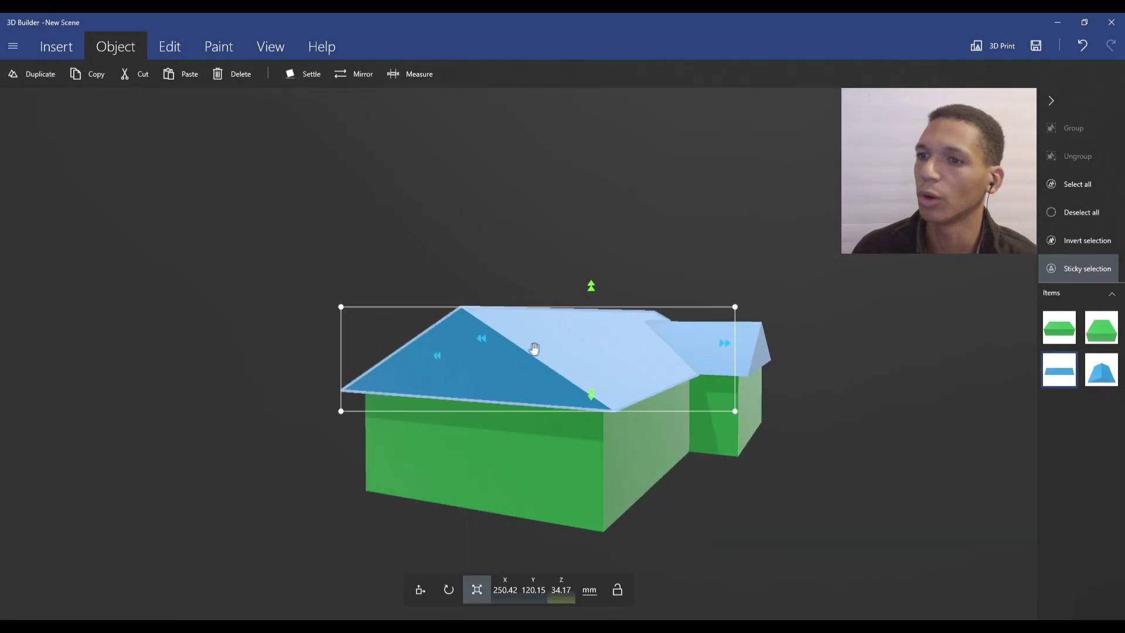
{"action": "left_click", "coordinate": [416, 589]}
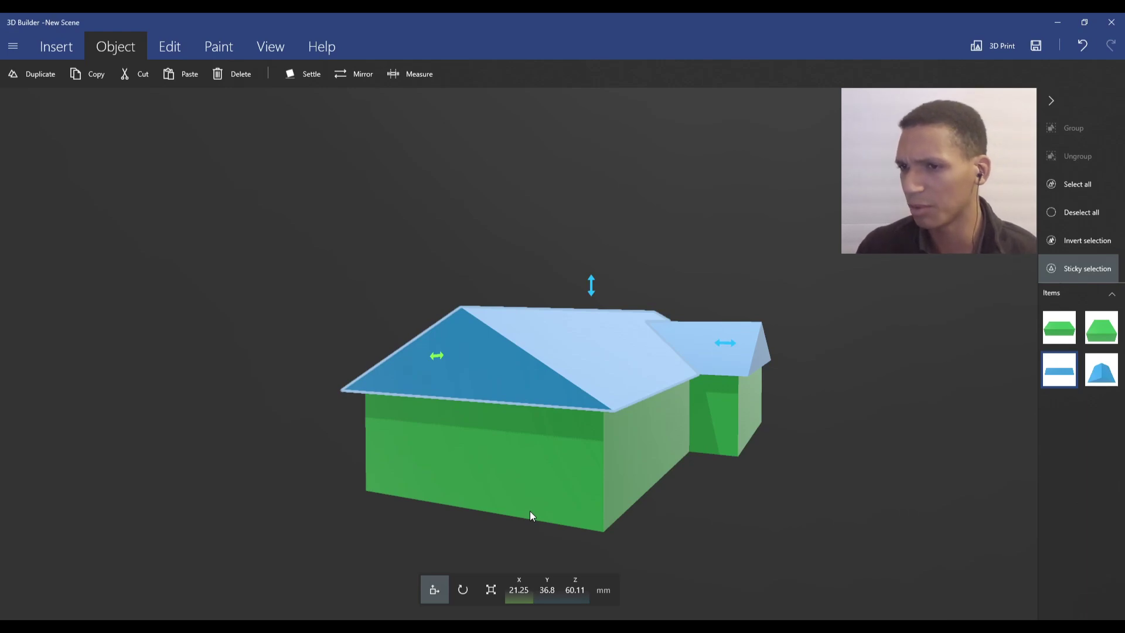
{"action": "left_click", "coordinate": [37, 71]}
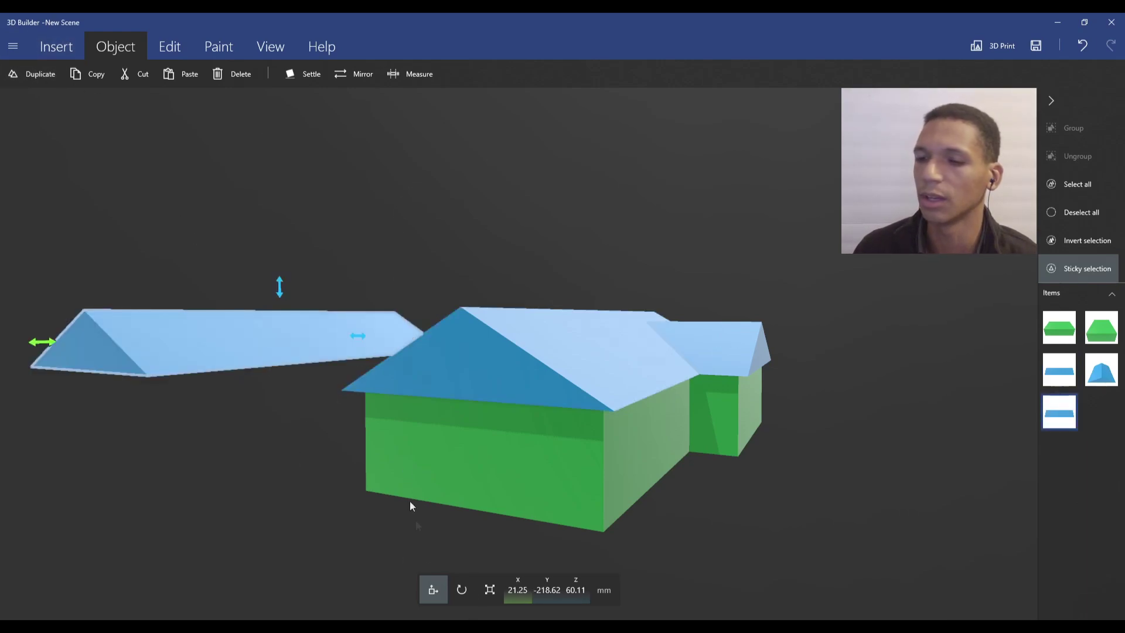
{"action": "left_click", "coordinate": [490, 589]}
{"action": "right_click_drag", "start_coordinate": [445, 556], "coordinate": [640, 120]}
{"action": "left_click_drag", "start_coordinate": [630, 164], "coordinate": [367, 202]}
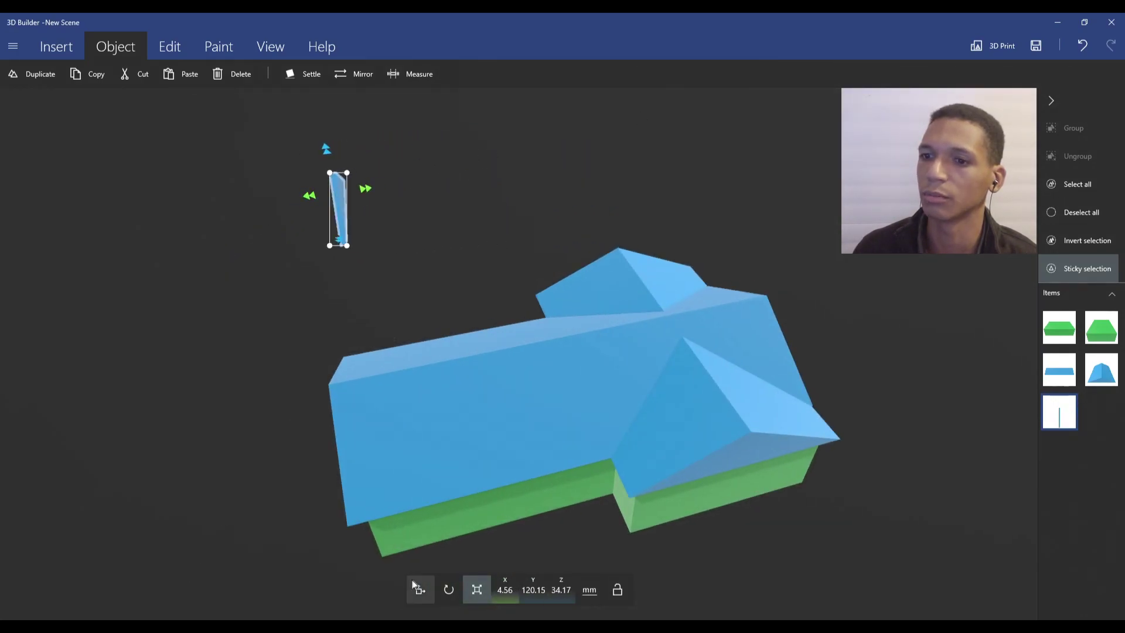
Move the thin wedge onto the main roof's gable end at about X 144.2 and Y 36.8 mm, and lower it to about Z 56.7 mm.
{"action": "right_click_drag", "start_coordinate": [76, 385], "coordinate": [409, 306]}
{"action": "left_click_drag", "start_coordinate": [111, 394], "coordinate": [789, 409]}
{"action": "right_click_drag", "start_coordinate": [739, 493], "coordinate": [806, 482]}
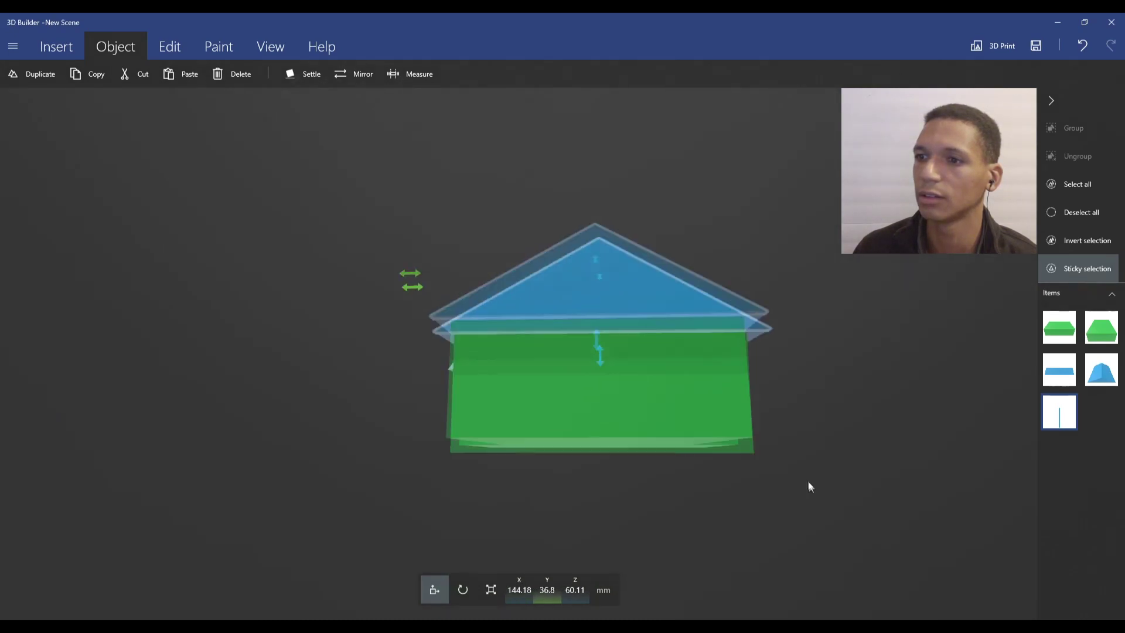
{"action": "scroll", "coordinate": [760, 238], "scroll_direction": "up", "scroll_amount": 5}
{"action": "left_click_drag", "start_coordinate": [538, 303], "coordinate": [544, 326]}
{"action": "right_click_drag", "start_coordinate": [652, 294], "coordinate": [191, 356]}
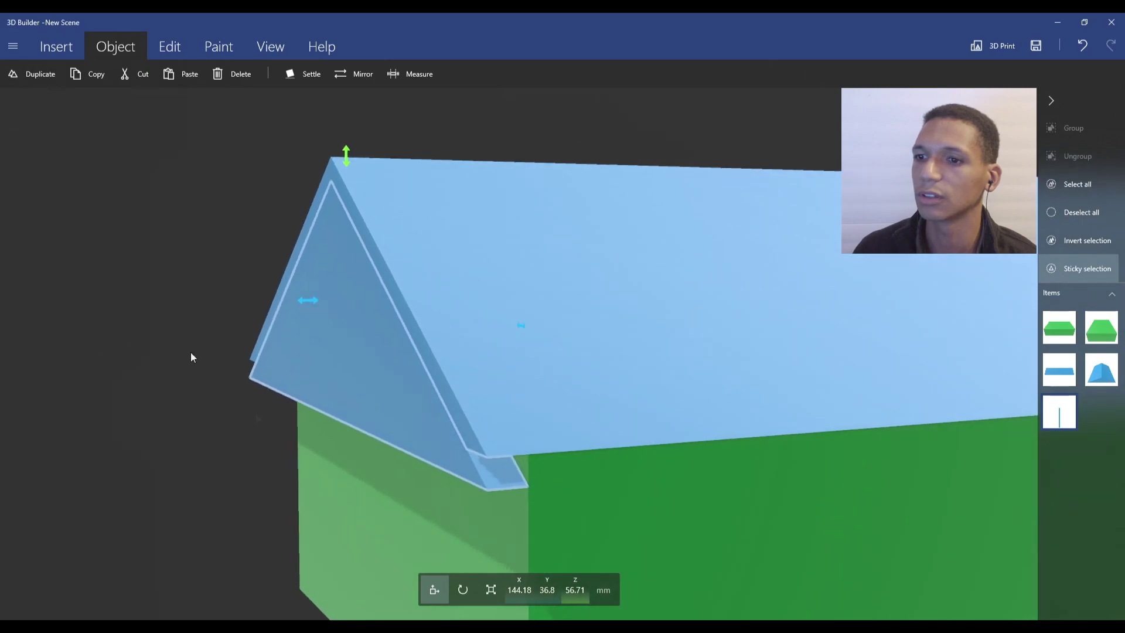
Thicken the thin wedge to about 7.8 mm in X and shift it to an X position of about 143 mm.
{"action": "left_click", "coordinate": [489, 589]}
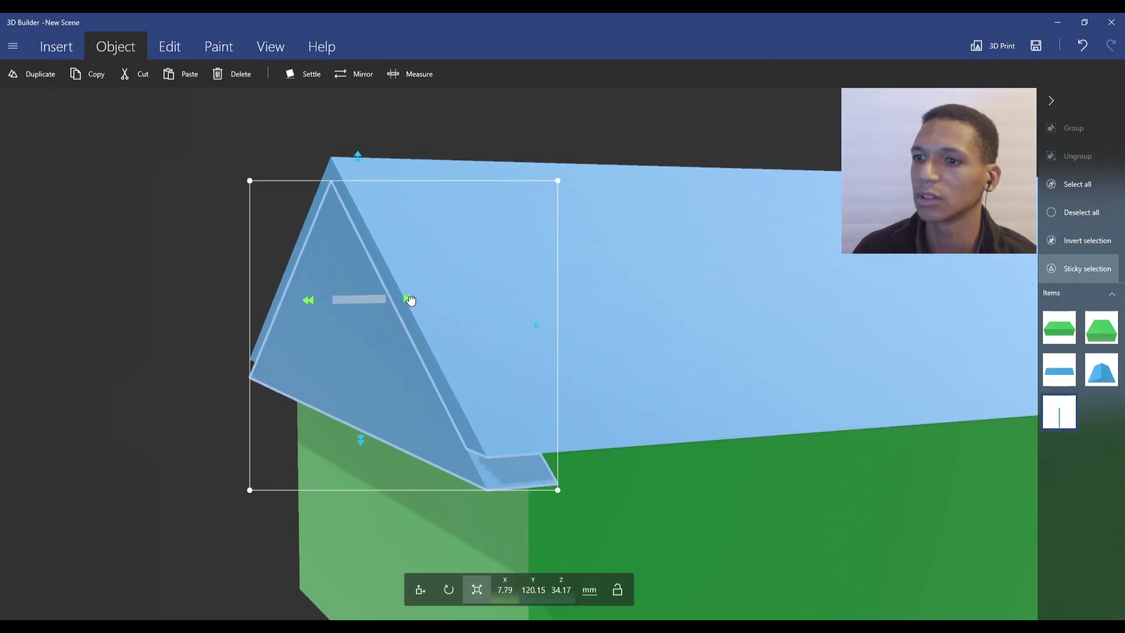
{"action": "left_click", "coordinate": [420, 589]}
{"action": "right_click_drag", "start_coordinate": [420, 589], "coordinate": [353, 442]}
{"action": "left_click_drag", "start_coordinate": [387, 287], "coordinate": [381, 287]}
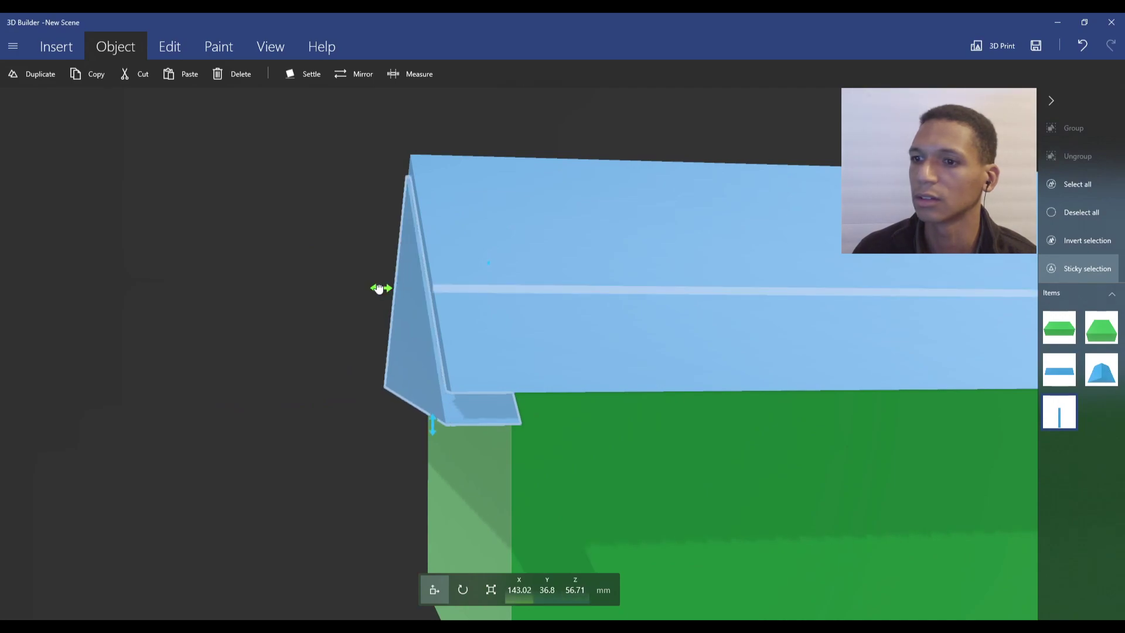
{"action": "right_click_drag", "start_coordinate": [342, 368], "coordinate": [473, 315]}
{"action": "scroll", "coordinate": [473, 315], "scroll_direction": "down", "scroll_amount": 2}
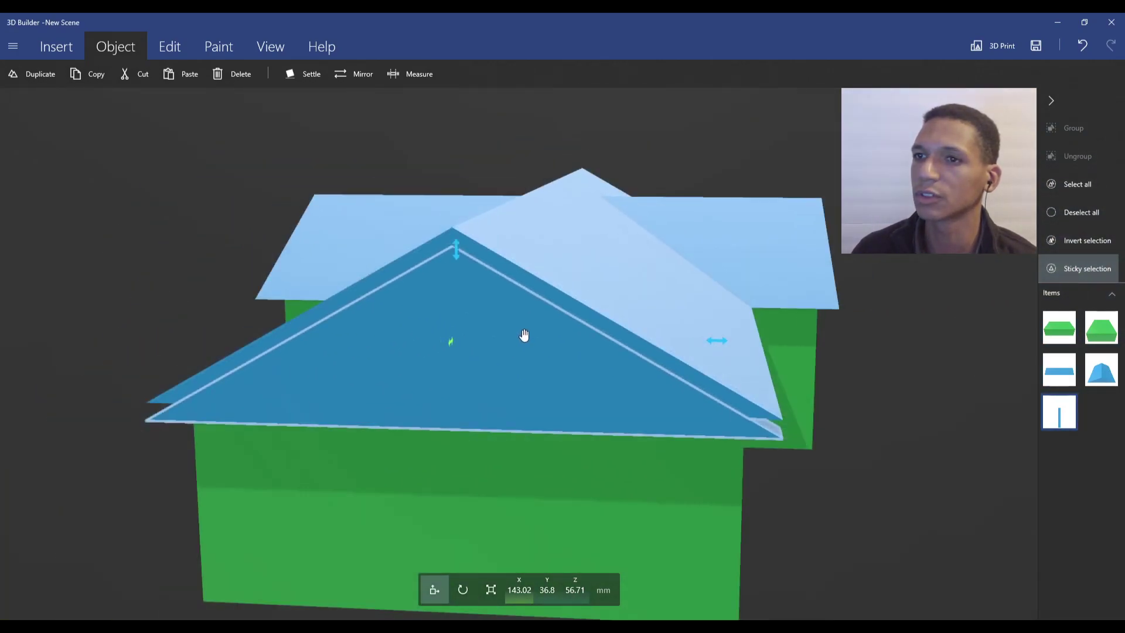
Duplicate the thin gable wedge and move the copy along X into the main roof's opposite end.
{"action": "left_click", "coordinate": [40, 74]}
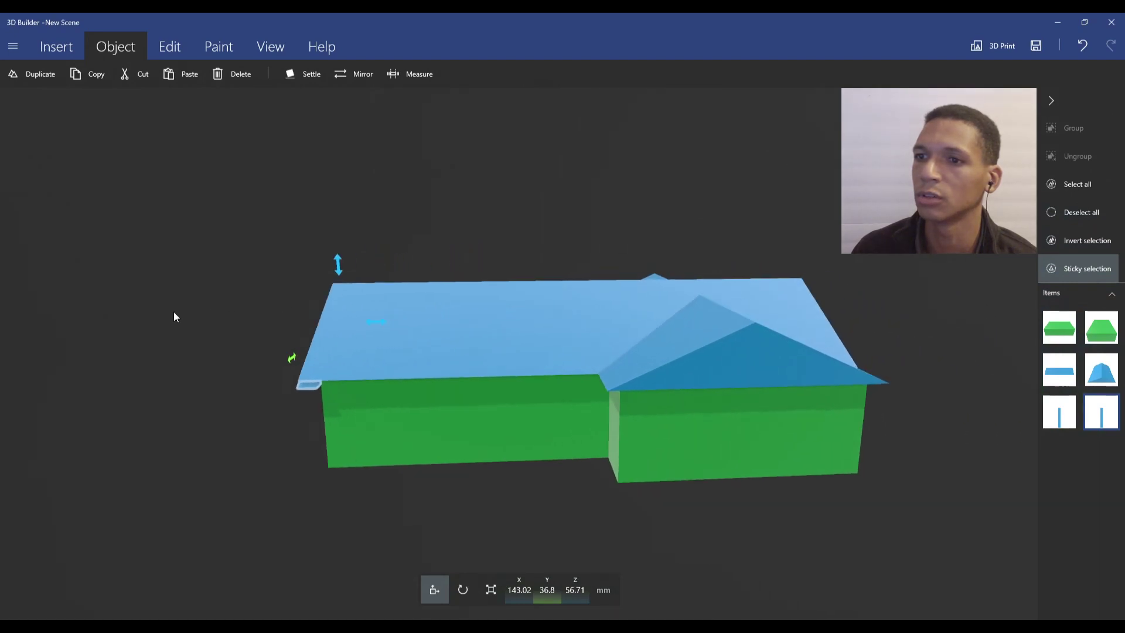
{"action": "left_click_drag", "start_coordinate": [295, 333], "coordinate": [310, 332]}
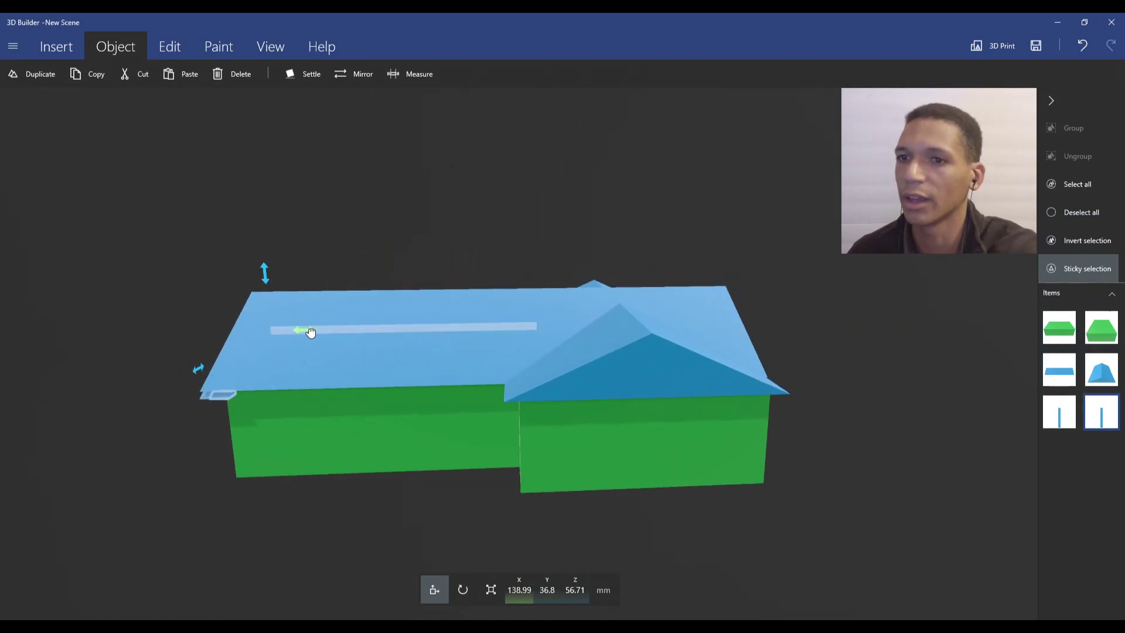
{"action": "left_click_drag", "start_coordinate": [735, 324], "coordinate": [785, 322]}
{"action": "left_click_drag", "start_coordinate": [874, 321], "coordinate": [296, 361]}
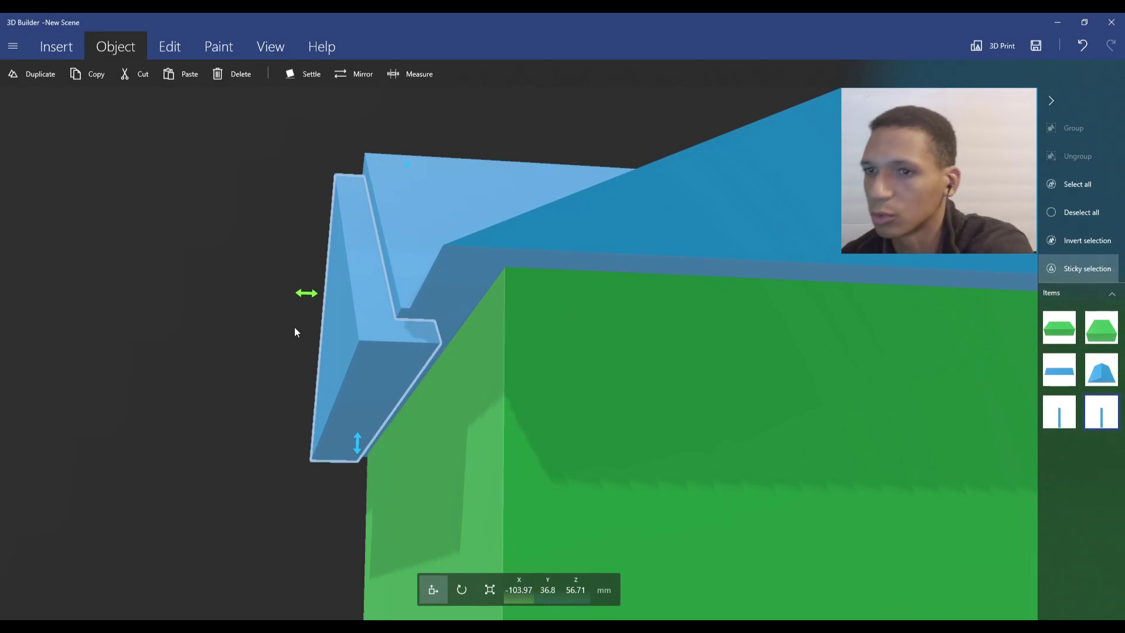
{"action": "left_click_drag", "start_coordinate": [308, 301], "coordinate": [330, 309]}
{"action": "left_click_drag", "start_coordinate": [153, 309], "coordinate": [665, 274]}
Group the two thin gable wedges and subtract them from the house to recess both ends of the main roof.
{"action": "left_click", "coordinate": [492, 344]}
{"action": "left_click_drag", "start_coordinate": [833, 154], "coordinate": [562, 191]}
{"action": "scroll", "coordinate": [856, 343], "scroll_direction": "down", "scroll_amount": 3}
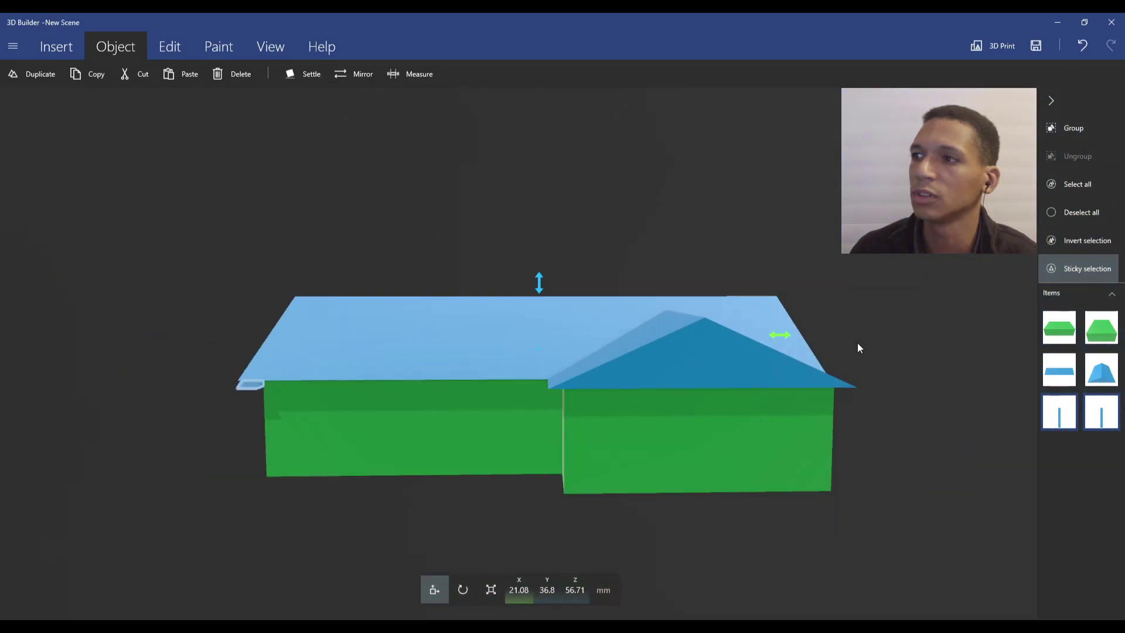
{"action": "left_click", "coordinate": [1061, 129]}
{"action": "left_click", "coordinate": [167, 47]}
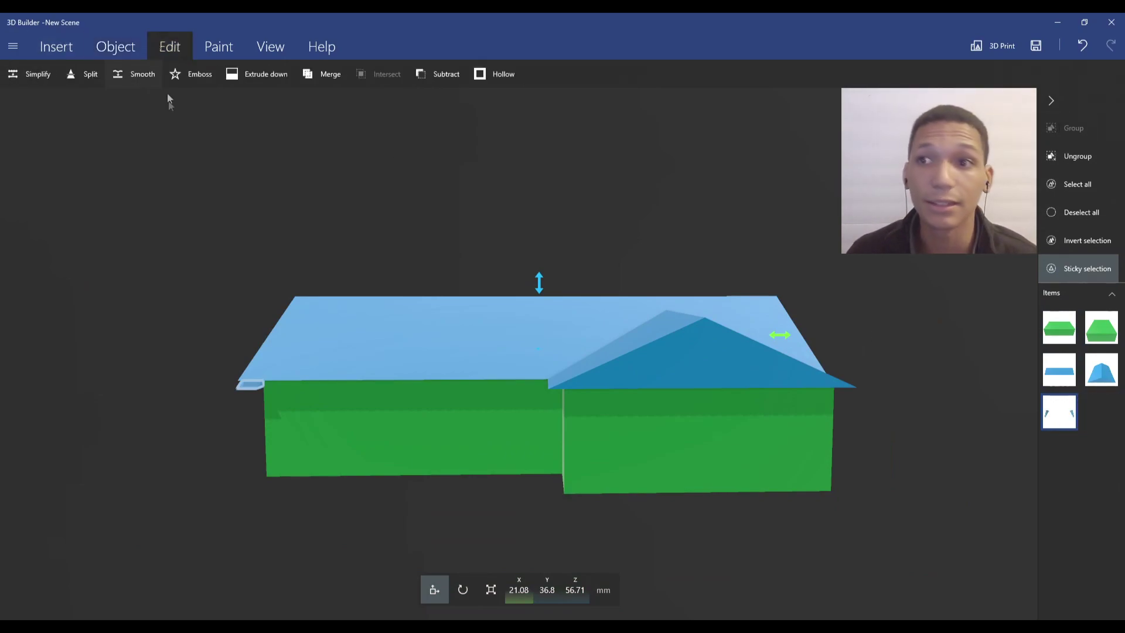
{"action": "left_click_drag", "start_coordinate": [82, 226], "coordinate": [439, 213]}
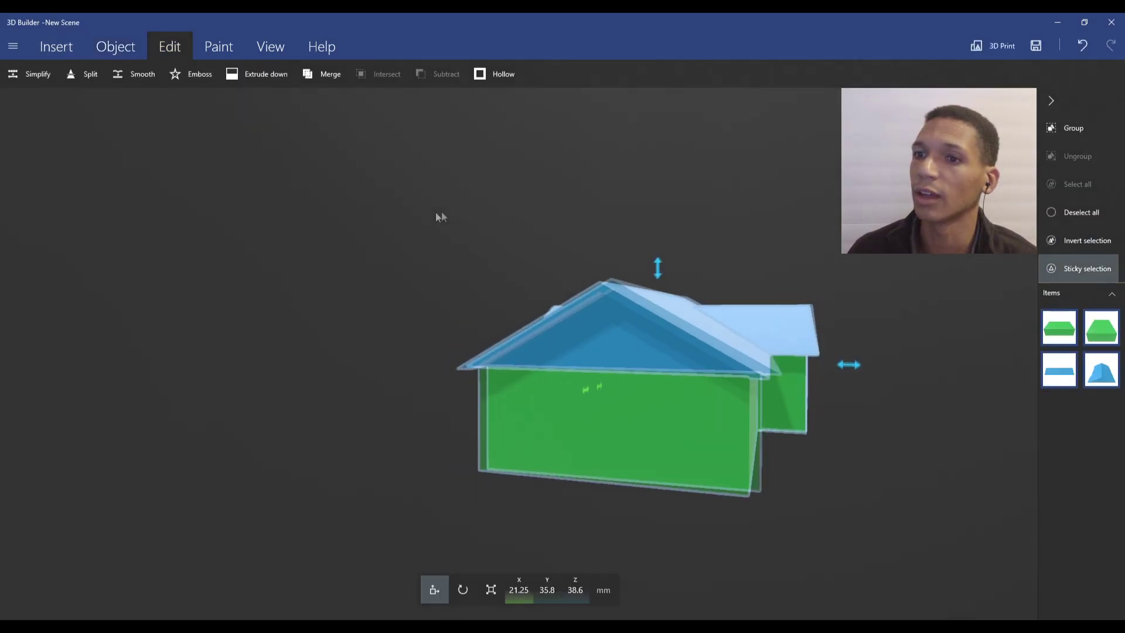
Clear the selection and examine the recessed gable ends of the main roof from both sides of the house.
{"action": "left_click", "coordinate": [1104, 210]}
{"action": "left_click_drag", "start_coordinate": [1025, 311], "coordinate": [727, 369]}
{"action": "scroll", "coordinate": [639, 374], "scroll_direction": "up", "scroll_amount": 3}
{"action": "right_click_drag", "start_coordinate": [743, 386], "coordinate": [827, 363]}
{"action": "scroll", "coordinate": [492, 316], "scroll_direction": "up", "scroll_amount": 2}
{"action": "left_click_drag", "start_coordinate": [364, 244], "coordinate": [452, 218]}
{"action": "scroll", "coordinate": [507, 188], "scroll_direction": "up", "scroll_amount": 3}
{"action": "left_click_drag", "start_coordinate": [612, 313], "coordinate": [255, 221]}
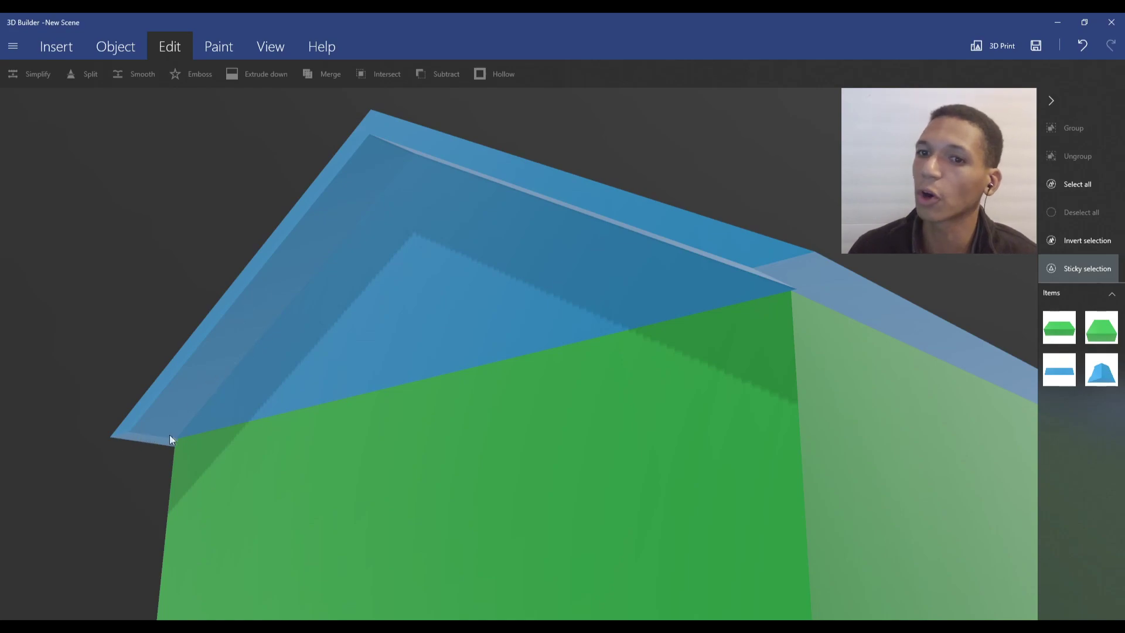
{"action": "scroll", "coordinate": [335, 357], "scroll_direction": "down", "scroll_amount": 3}
{"action": "left_click_drag", "start_coordinate": [335, 357], "coordinate": [466, 334]}
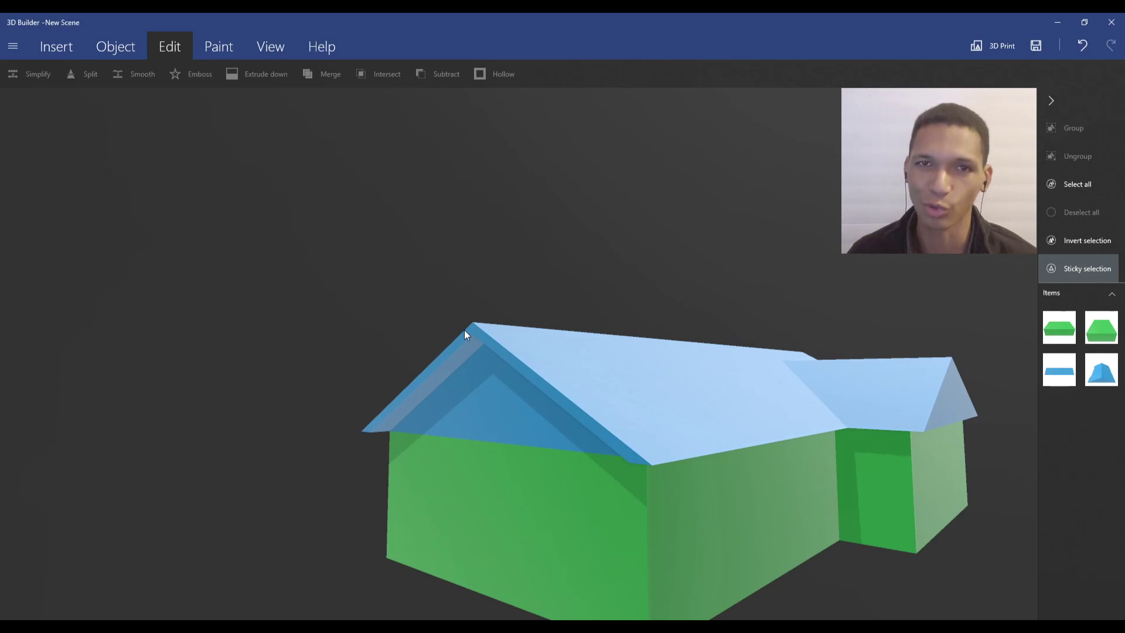
Paste the thin gable wedge at the crossing roof's gable end and lower it to about Z 53.5 mm.
{"action": "key", "text": "ctrl+v"}
{"action": "scroll", "coordinate": [567, 265], "scroll_direction": "up", "scroll_amount": 5}
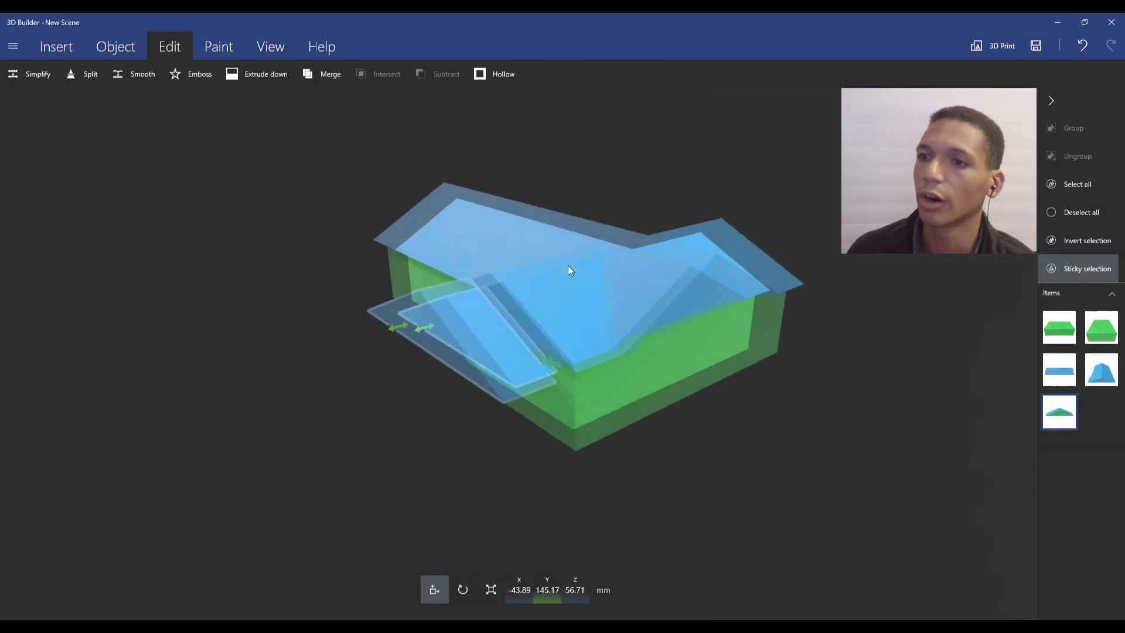
{"action": "left_click_drag", "start_coordinate": [77, 352], "coordinate": [252, 344]}
{"action": "right_click_drag", "start_coordinate": [507, 346], "coordinate": [391, 381]}
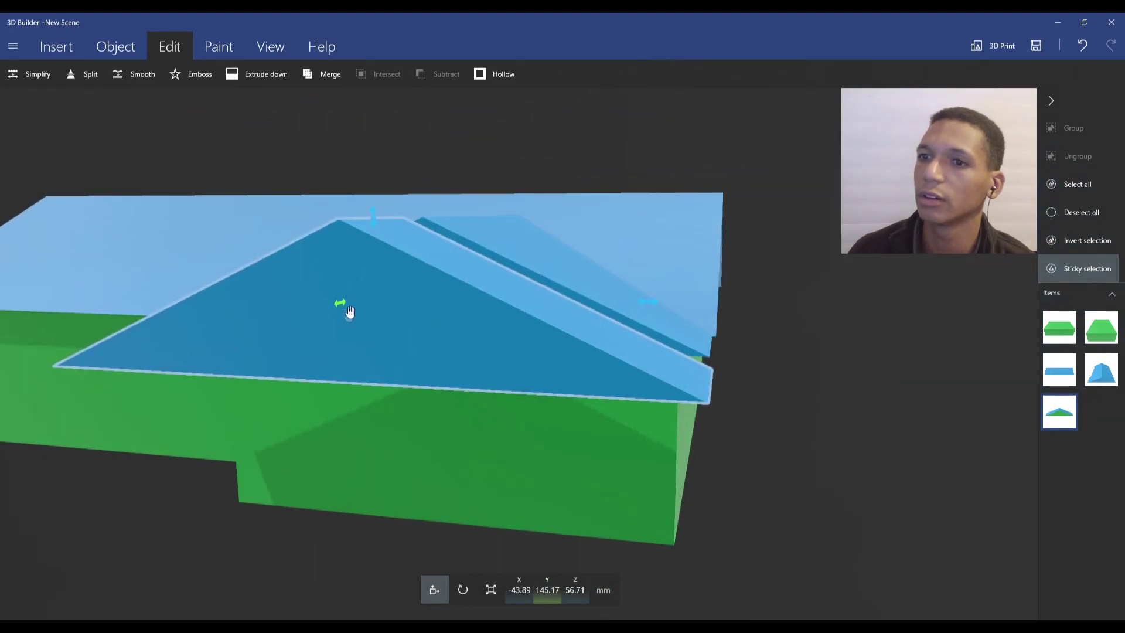
{"action": "left_click_drag", "start_coordinate": [375, 213], "coordinate": [378, 246]}
{"action": "mouse_move", "coordinate": [432, 332]}
{"action": "left_mouse_down"}
{"action": "mouse_move", "coordinate": [567, 452]}
{"action": "mouse_move", "coordinate": [462, 437]}
{"action": "mouse_move", "coordinate": [346, 447]}
{"action": "mouse_move", "coordinate": [495, 426]}
{"action": "mouse_move", "coordinate": [384, 311]}
{"action": "mouse_move", "coordinate": [414, 327]}
{"action": "left_mouse_up"}
Lower the wedge further to about Z 53 mm and slide it along Y into the crossing roof's gable end.
{"action": "left_click_drag", "start_coordinate": [912, 601], "coordinate": [811, 563]}
{"action": "scroll", "coordinate": [416, 262], "scroll_direction": "up", "scroll_amount": 4}
{"action": "left_click_drag", "start_coordinate": [417, 261], "coordinate": [498, 371]}
{"action": "scroll", "coordinate": [435, 362], "scroll_direction": "up", "scroll_amount": 3}
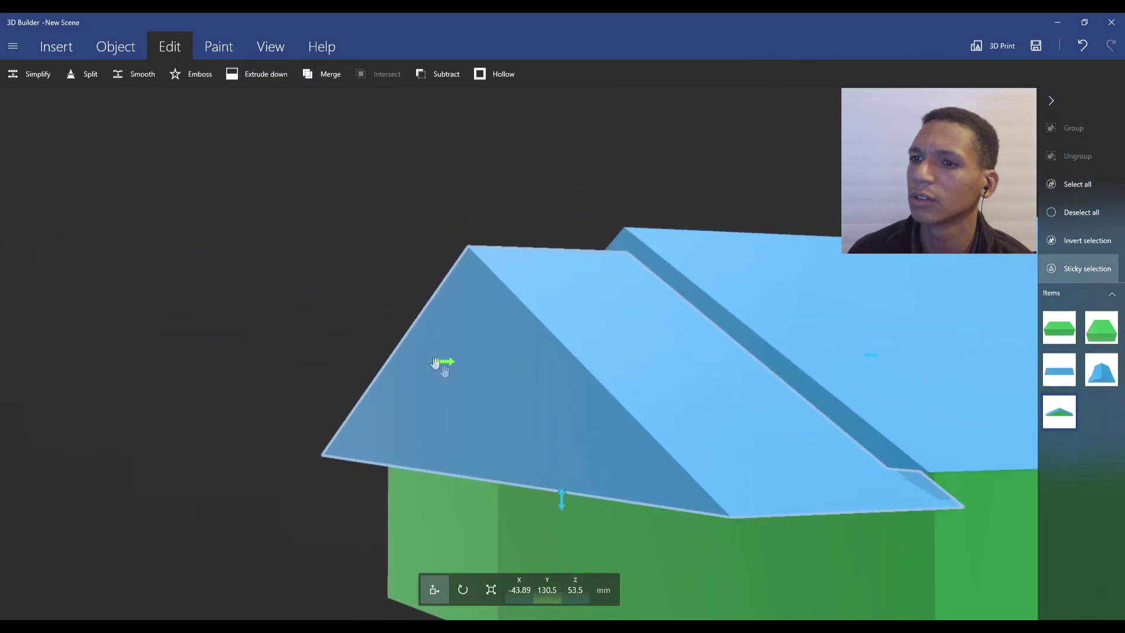
{"action": "left_click_drag", "start_coordinate": [559, 503], "coordinate": [561, 509]}
{"action": "left_click_drag", "start_coordinate": [447, 365], "coordinate": [488, 369]}
Duplicate the wedge, move the copy along Y into the crossing roof's opposite end, and select both wedges.
{"action": "left_click_drag", "start_coordinate": [633, 151], "coordinate": [362, 261]}
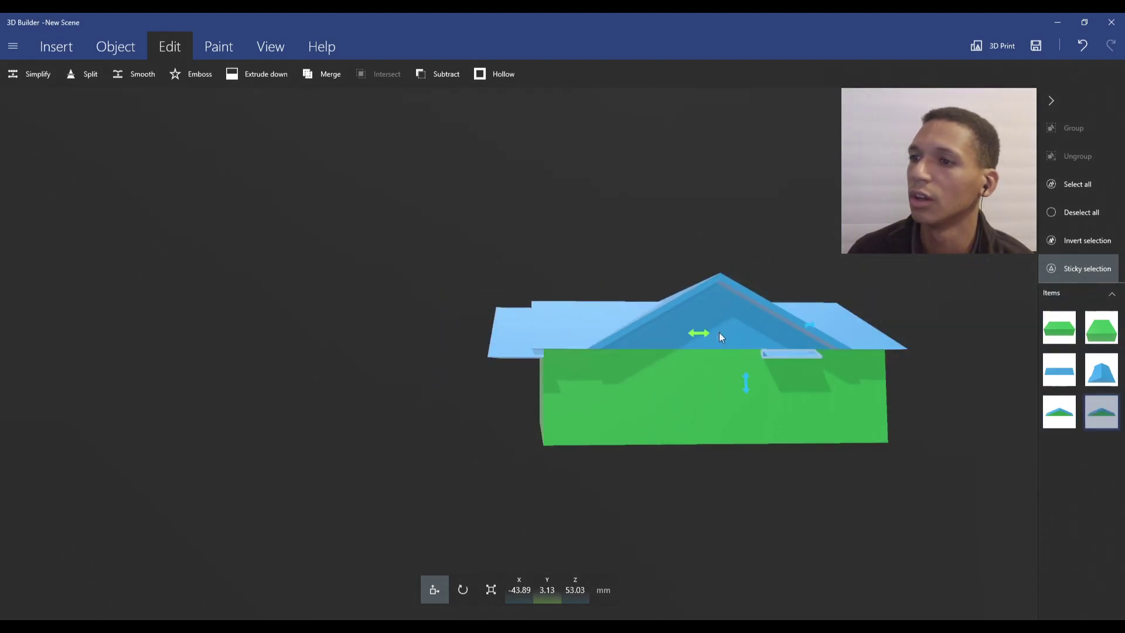
{"action": "left_click_drag", "start_coordinate": [697, 337], "coordinate": [803, 337]}
{"action": "left_click_drag", "start_coordinate": [923, 298], "coordinate": [693, 336]}
{"action": "scroll", "coordinate": [695, 336], "scroll_direction": "up", "scroll_amount": 3}
{"action": "left_click_drag", "start_coordinate": [815, 396], "coordinate": [731, 138]}
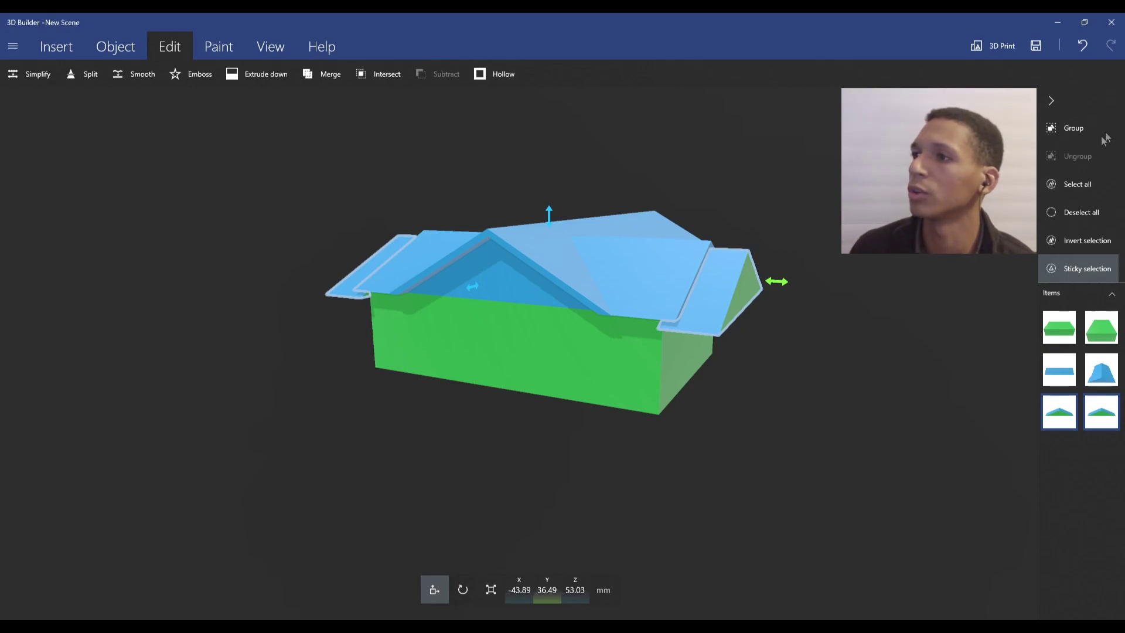
Group the two wedges and subtract them from the house to recess both ends of the crossing roof.
{"action": "left_click", "coordinate": [1080, 132]}
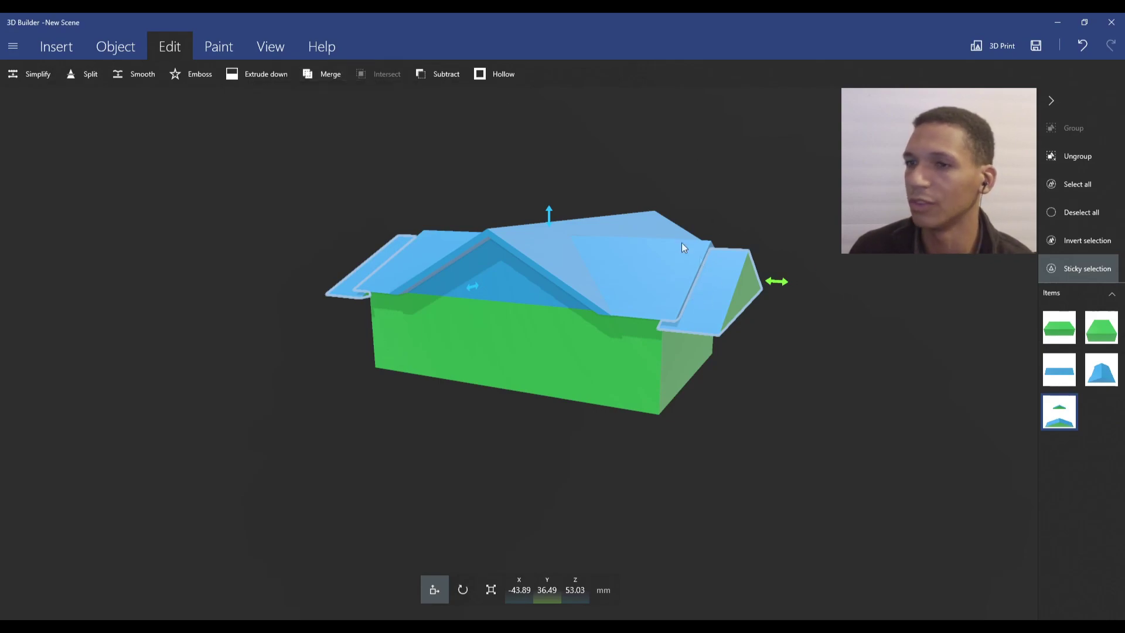
{"action": "left_click", "coordinate": [439, 74]}
{"action": "left_click_drag", "start_coordinate": [887, 312], "coordinate": [669, 297]}
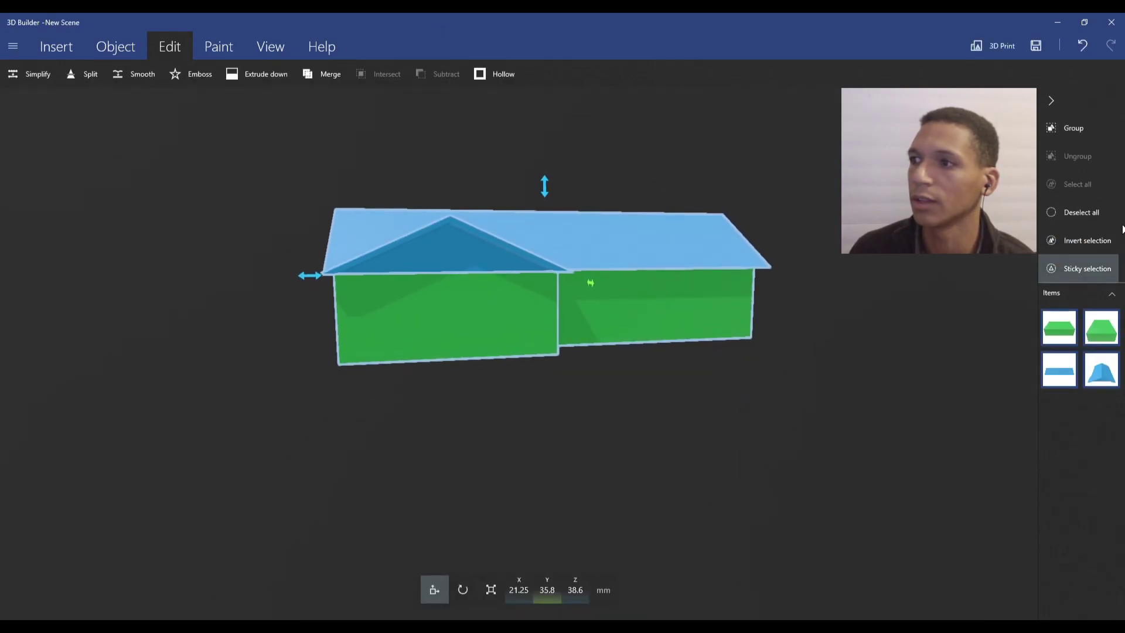
Clear the selection and examine the crossing roof's recessed gables and eaves around the house.
{"action": "left_click", "coordinate": [1083, 230]}
{"action": "left_click_drag", "start_coordinate": [237, 248], "coordinate": [887, 286]}
{"action": "scroll", "coordinate": [781, 256], "scroll_direction": "up", "scroll_amount": 4}
{"action": "right_click_drag", "start_coordinate": [781, 256], "coordinate": [561, 478]}
{"action": "scroll", "coordinate": [641, 373], "scroll_direction": "up", "scroll_amount": 3}
{"action": "left_click_drag", "start_coordinate": [391, 513], "coordinate": [716, 479]}
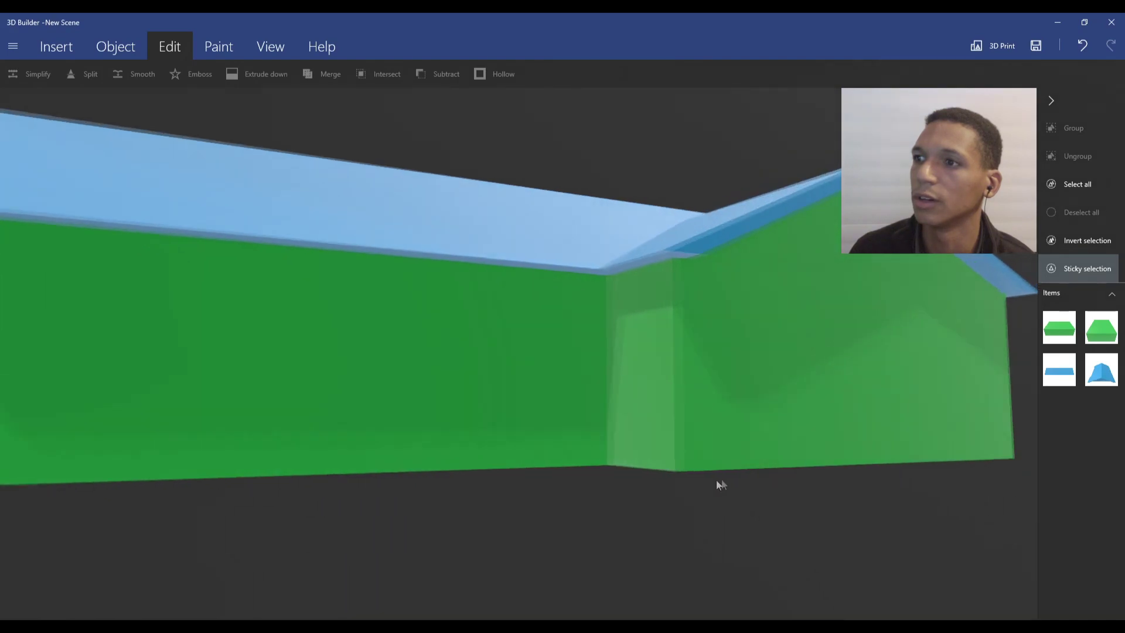
{"action": "scroll", "coordinate": [715, 480], "scroll_direction": "down", "scroll_amount": 8}
{"action": "left_click_drag", "start_coordinate": [797, 445], "coordinate": [244, 396]}
{"action": "left_click_drag", "start_coordinate": [620, 299], "coordinate": [891, 345]}
Stretch the main roof upward to a height of about 54.1 mm.
{"action": "left_click", "coordinate": [429, 301]}
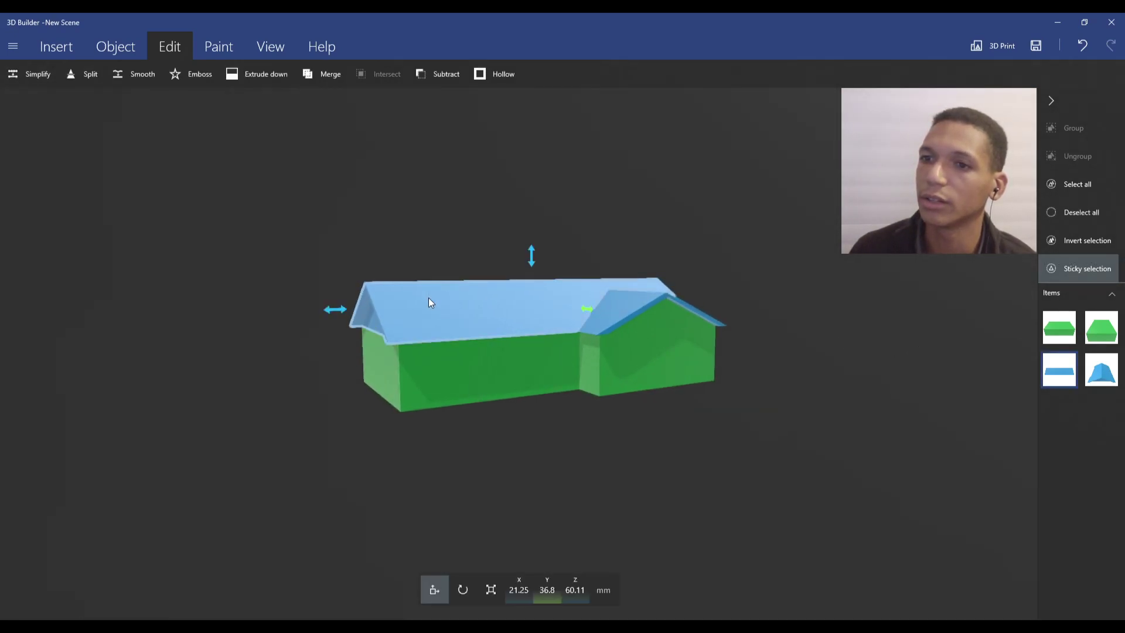
{"action": "left_click", "coordinate": [491, 589]}
{"action": "left_click_drag", "start_coordinate": [532, 258], "coordinate": [535, 232]}
{"action": "left_click_drag", "start_coordinate": [280, 324], "coordinate": [396, 324]}
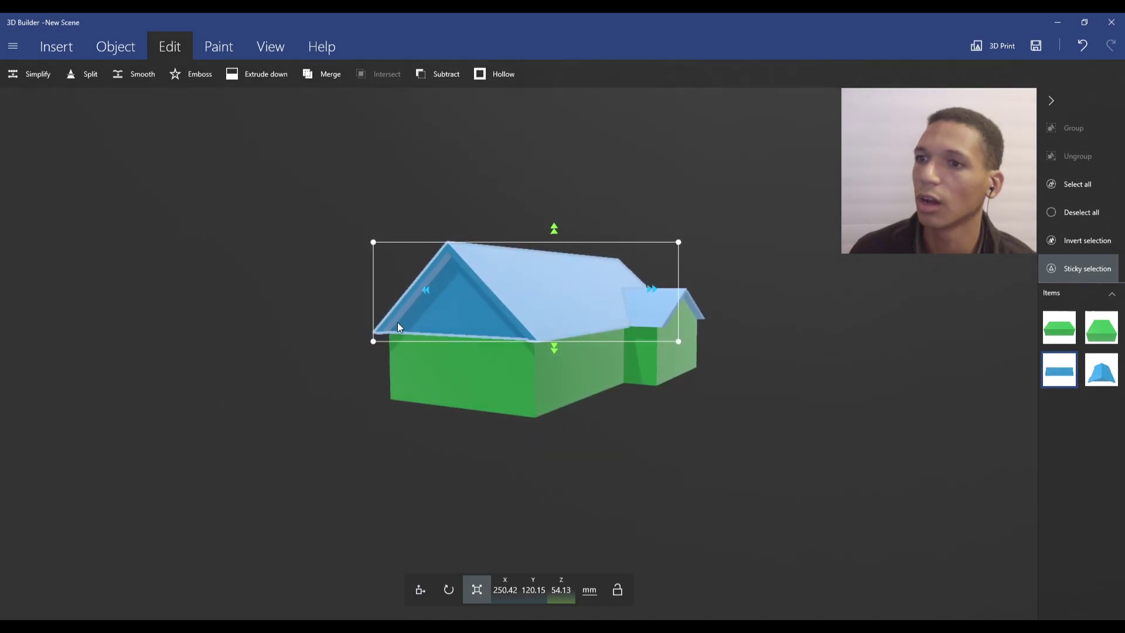
{"action": "scroll", "coordinate": [464, 257], "scroll_direction": "up", "scroll_amount": 3}
Stretch the crossing roof upward to a height of about 46.5 mm.
{"action": "left_click", "coordinate": [563, 209]}
{"action": "left_click", "coordinate": [732, 283]}
{"action": "left_click_drag", "start_coordinate": [607, 245], "coordinate": [607, 206]}
{"action": "left_click_drag", "start_coordinate": [816, 225], "coordinate": [701, 264]}
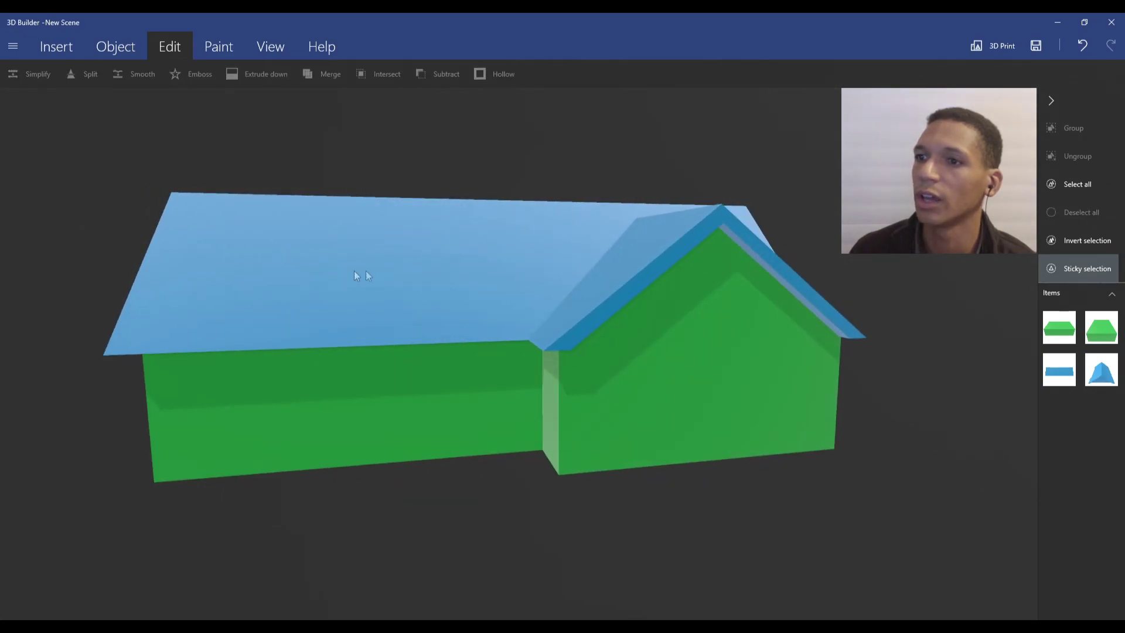
{"action": "scroll", "coordinate": [355, 275], "scroll_direction": "down", "scroll_amount": 3}
{"action": "left_click_drag", "start_coordinate": [321, 285], "coordinate": [426, 262]}
{"action": "scroll", "coordinate": [769, 315], "scroll_direction": "up", "scroll_amount": 5}
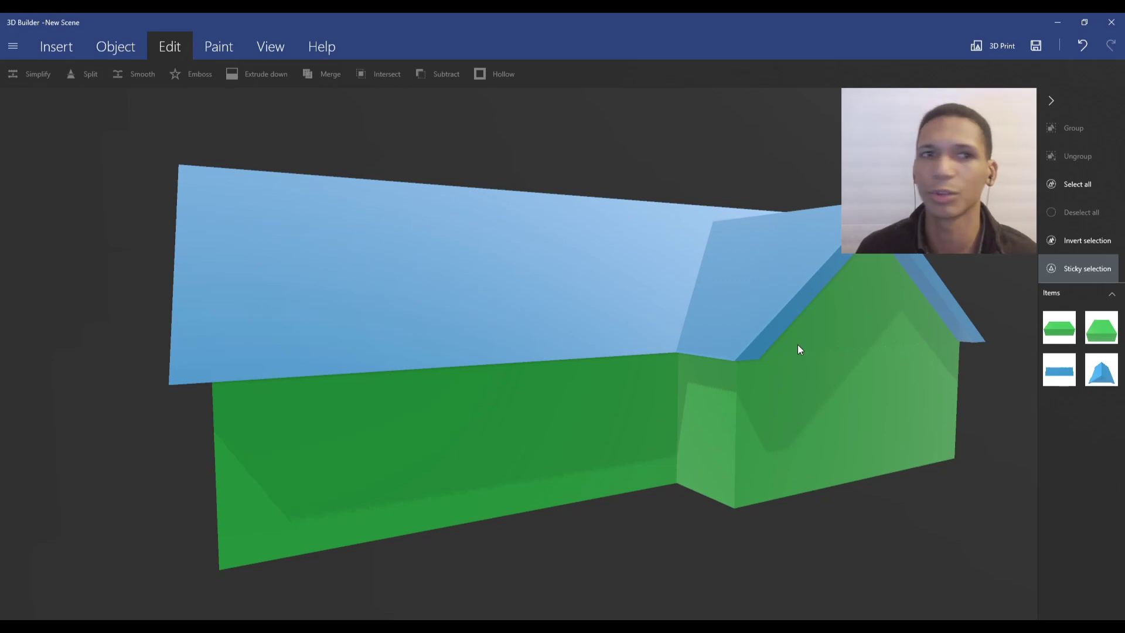
Group the crossing roof with the green block beneath it and duplicate the group.
{"action": "left_click", "coordinate": [764, 267]}
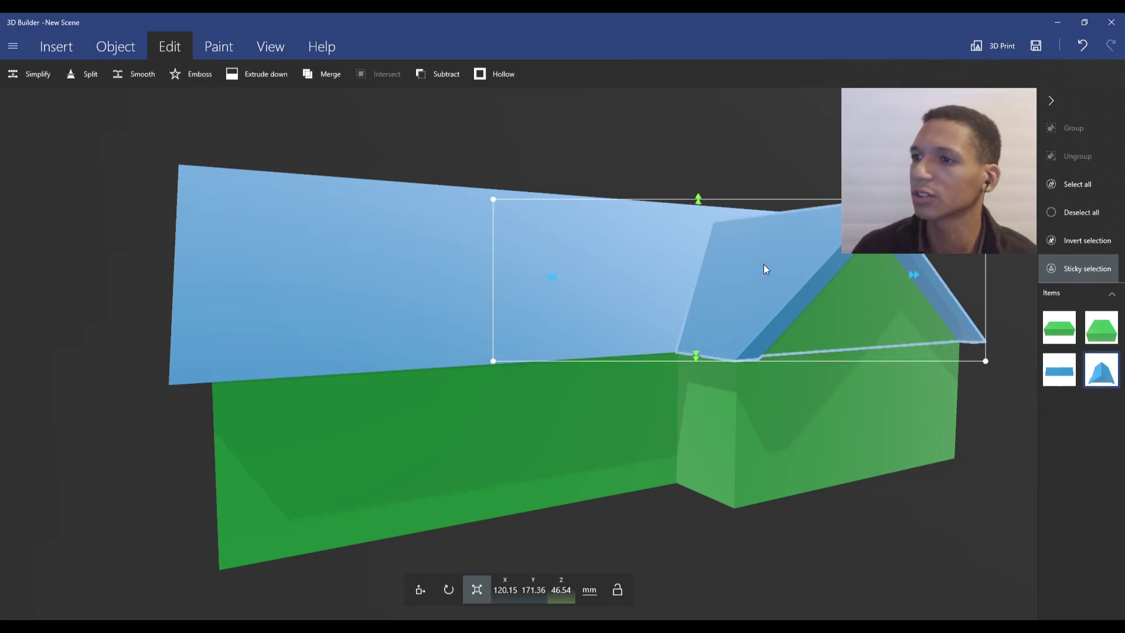
{"action": "left_click", "coordinate": [821, 410]}
{"action": "right_click_drag", "start_coordinate": [959, 556], "coordinate": [797, 504]}
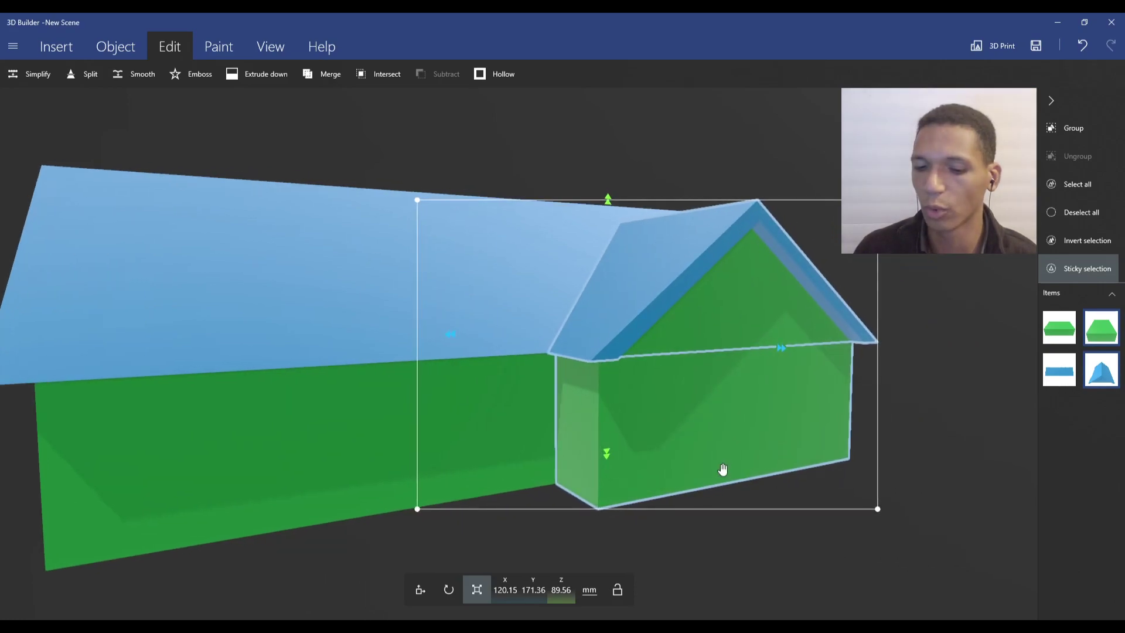
{"action": "left_click", "coordinate": [1081, 130]}
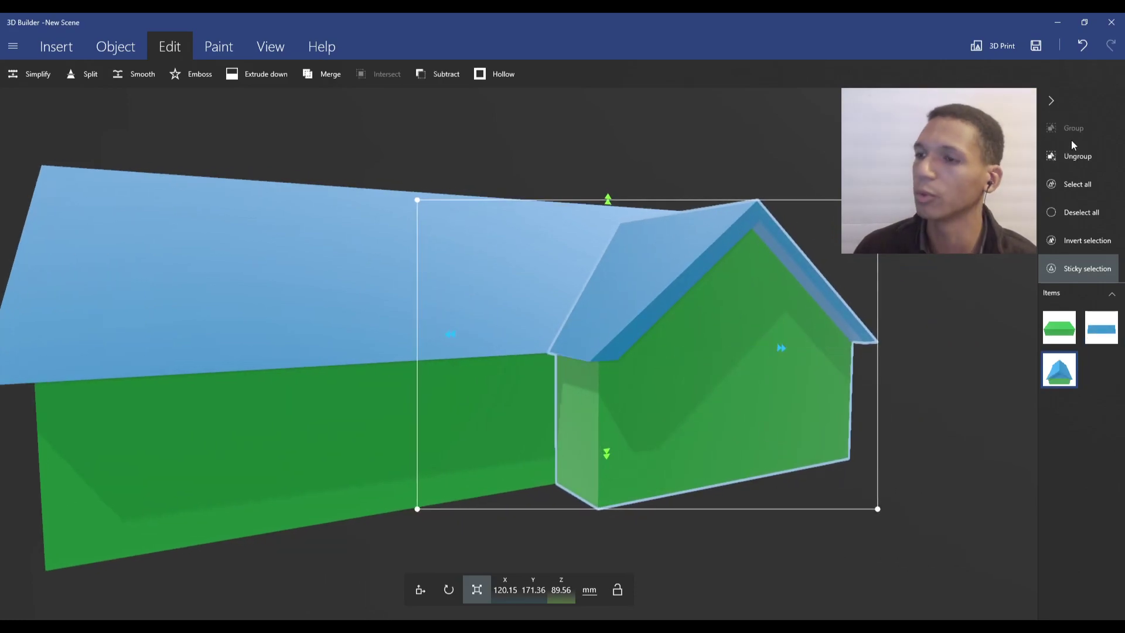
{"action": "left_click", "coordinate": [115, 49]}
{"action": "left_click", "coordinate": [44, 76]}
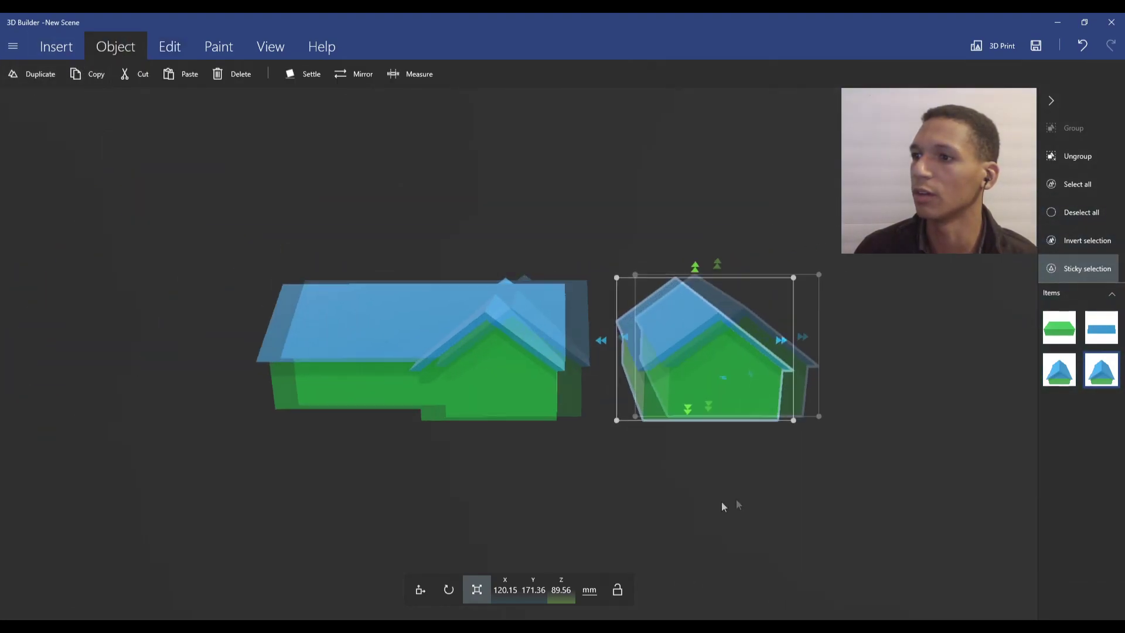
Scale the duplicated group down to about 45.2 × 64.5 × 33.7 mm and move it onto the main roof as a dormer.
{"action": "left_click_drag", "start_coordinate": [724, 506], "coordinate": [659, 326]}
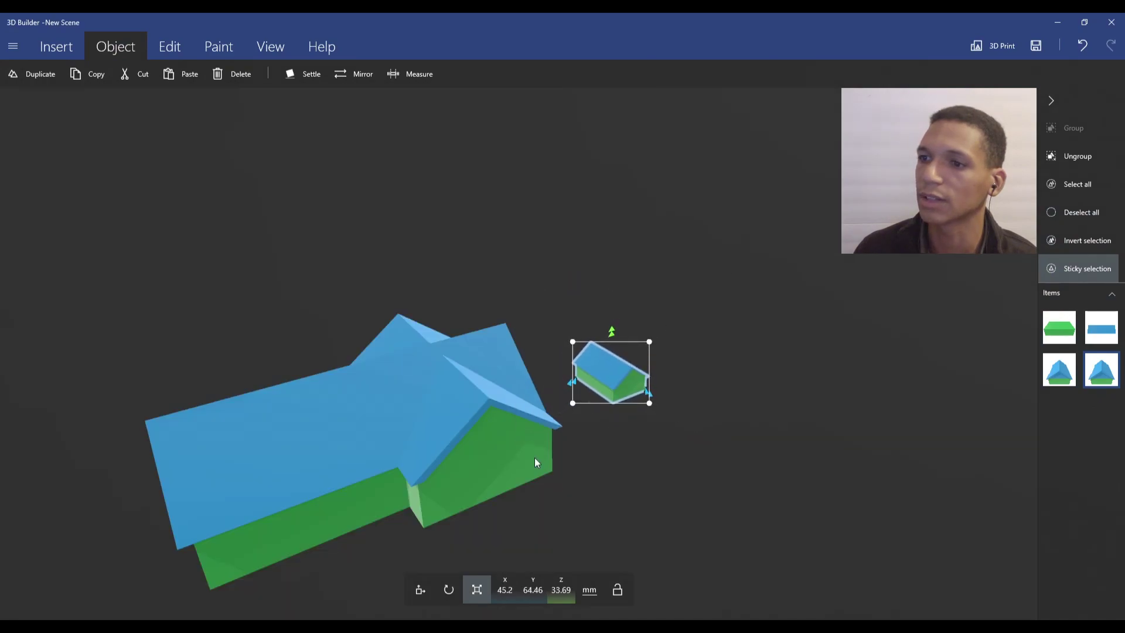
{"action": "left_click", "coordinate": [420, 589]}
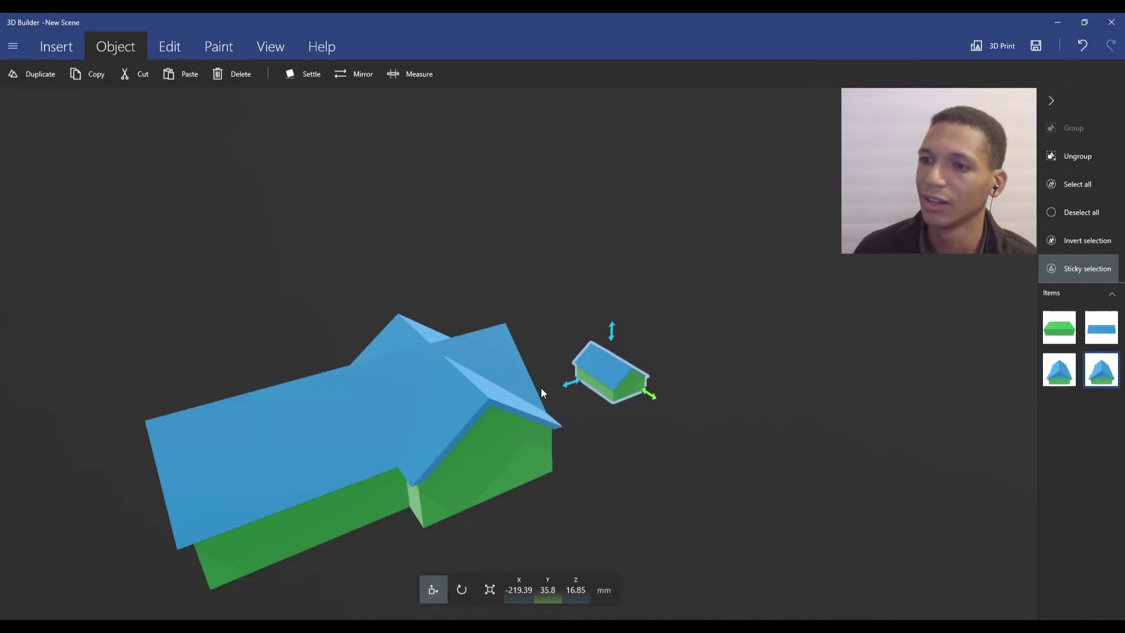
{"action": "left_click_drag", "start_coordinate": [572, 385], "coordinate": [328, 463]}
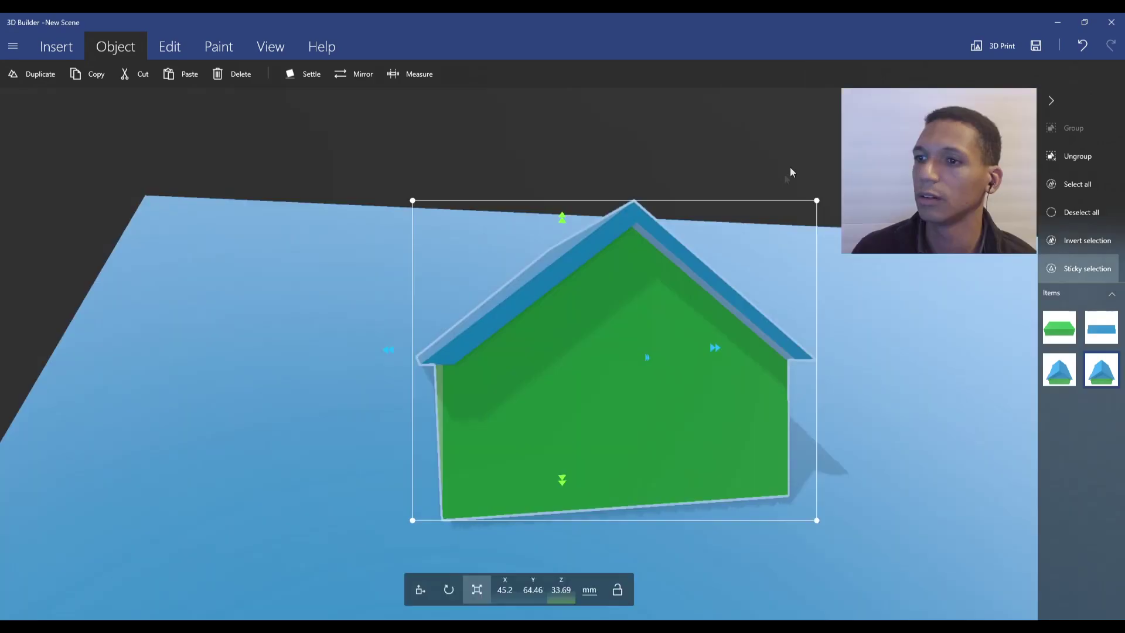
{"action": "scroll", "coordinate": [706, 251], "scroll_direction": "down", "scroll_amount": 4}
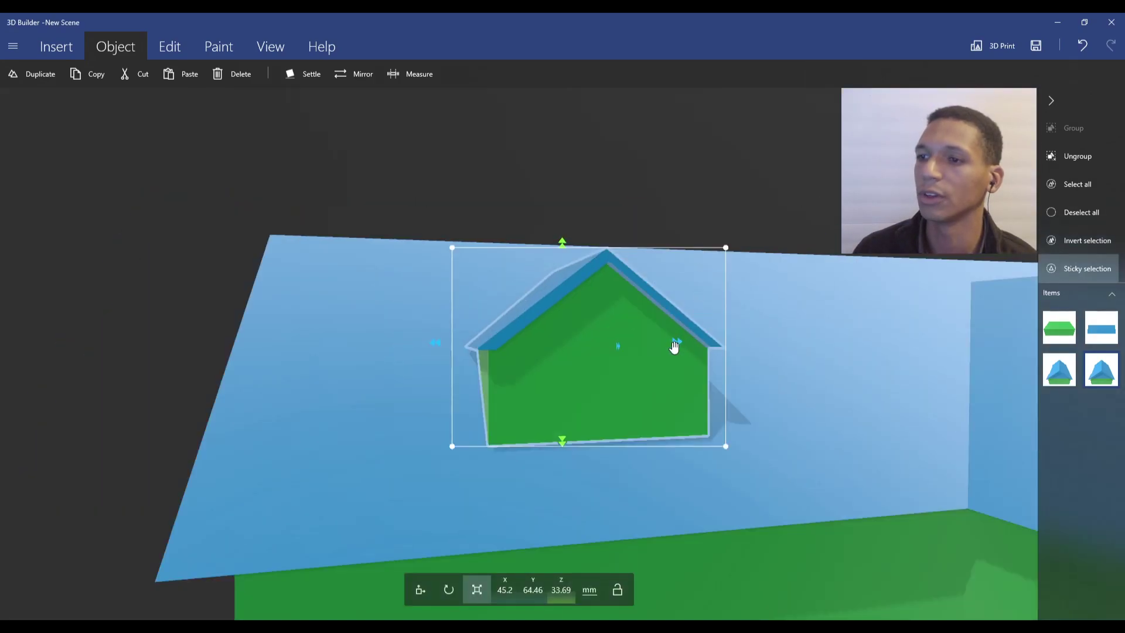
Narrow the dormer to about 30 mm in X and ungroup its roof and block.
{"action": "left_click_drag", "start_coordinate": [676, 346], "coordinate": [609, 362]}
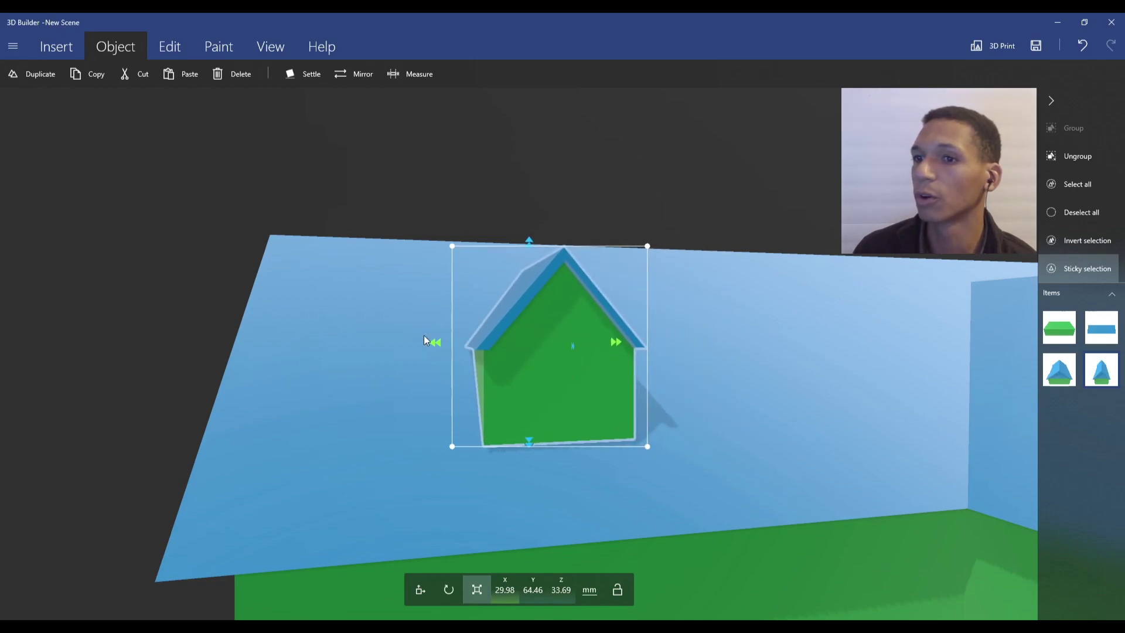
{"action": "left_click", "coordinate": [420, 590]}
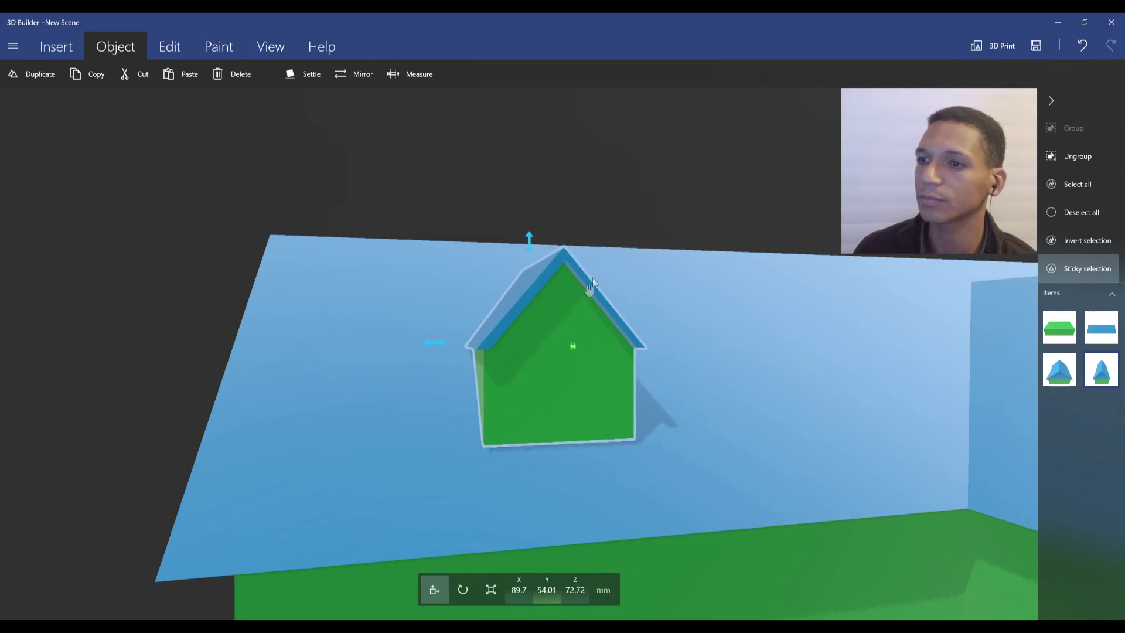
{"action": "left_click", "coordinate": [1084, 155]}
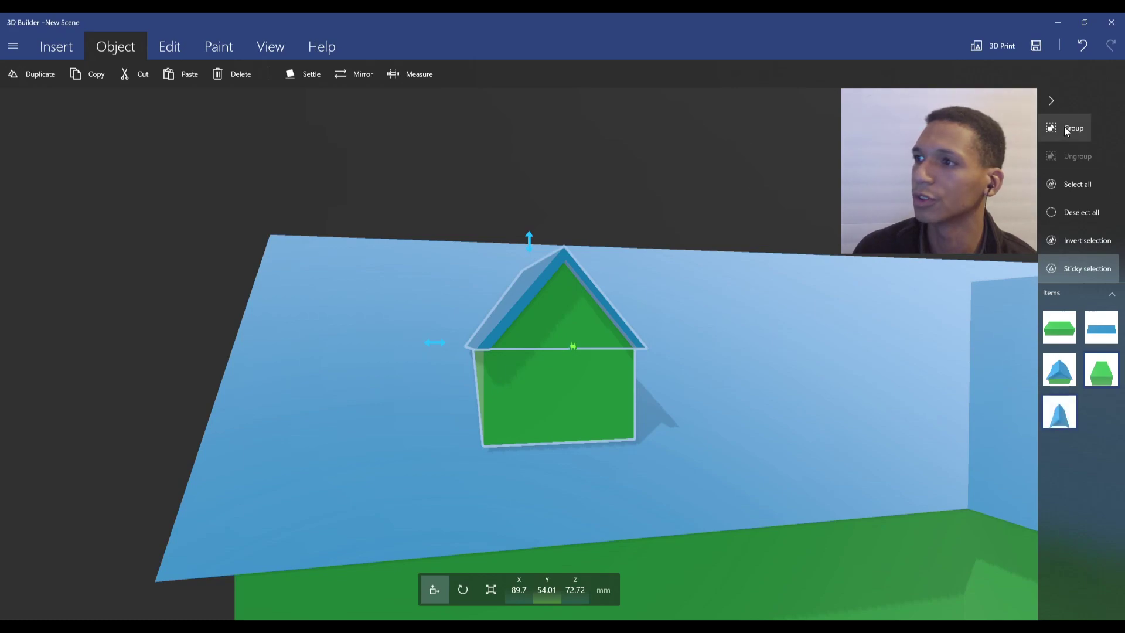
Select only the dormer's green block and extend it downward to a height of about 23.7 mm.
{"action": "left_click", "coordinate": [1072, 212]}
{"action": "left_click", "coordinate": [520, 387]}
{"action": "left_click", "coordinate": [477, 589]}
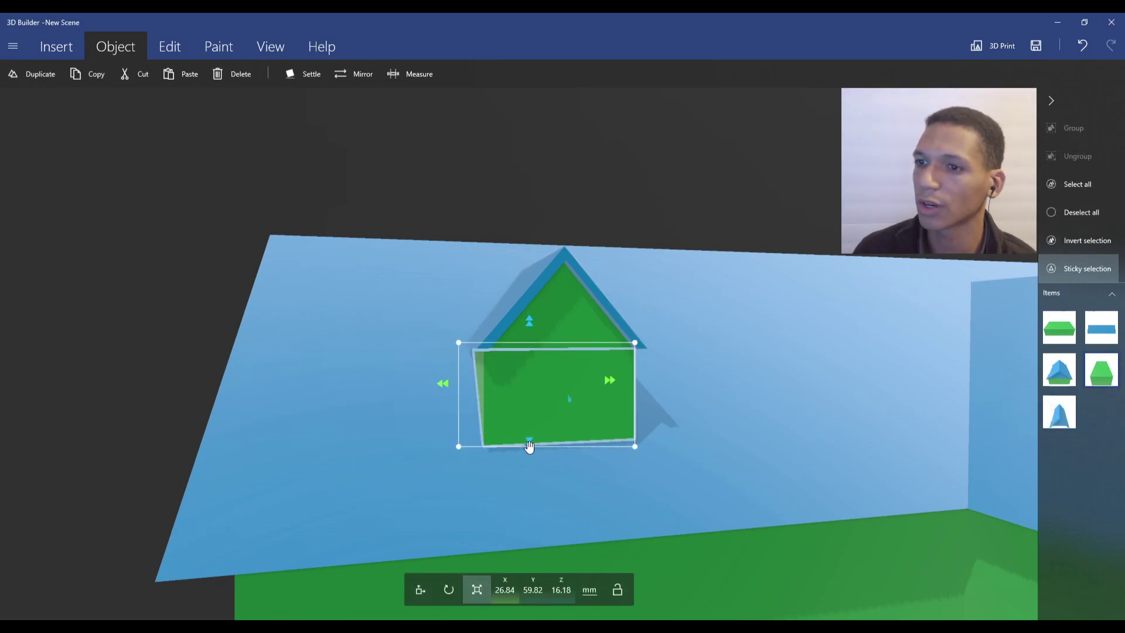
{"action": "left_click_drag", "start_coordinate": [529, 447], "coordinate": [529, 474]}
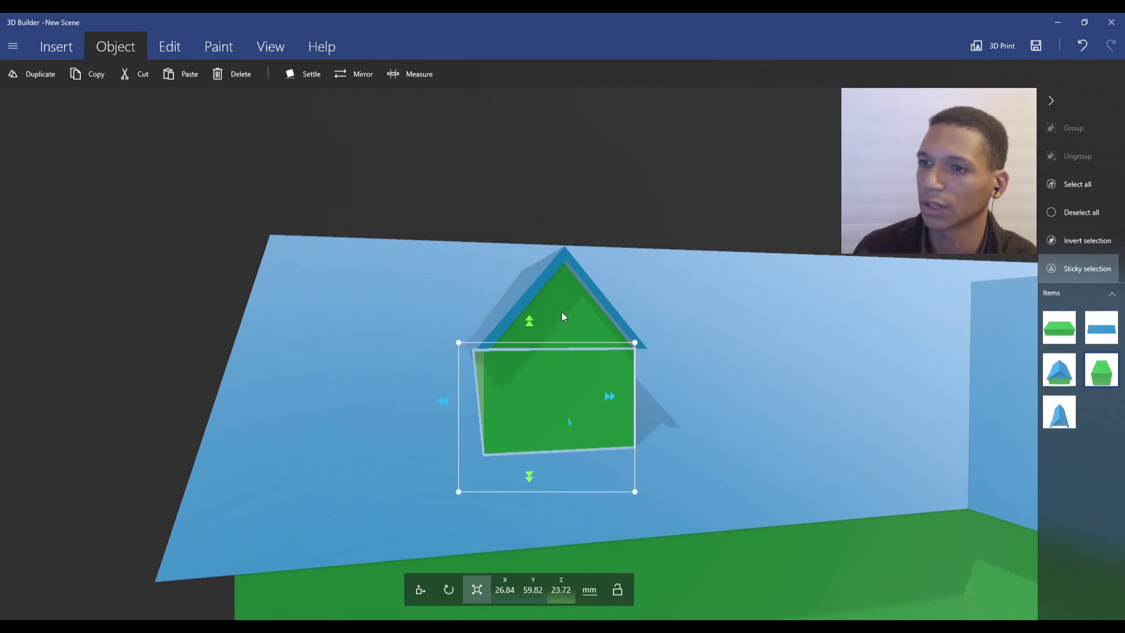
Regroup the dormer's block and roof, and raise the dormer to about Z 73.7 mm.
{"action": "left_click", "coordinate": [544, 312]}
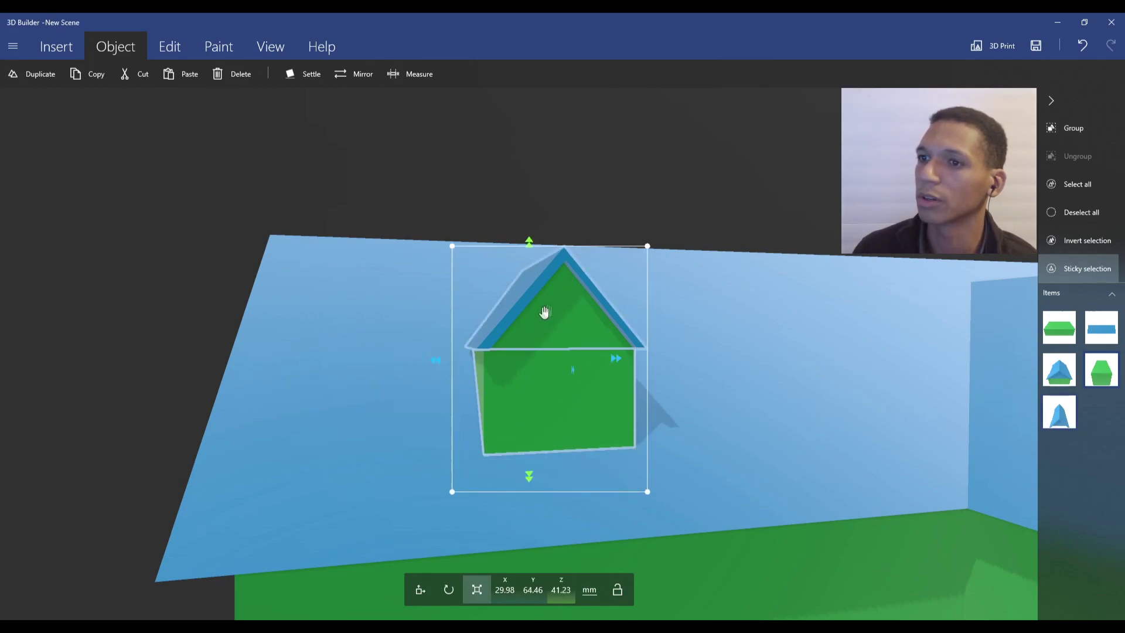
{"action": "left_click", "coordinate": [1074, 127]}
{"action": "left_click", "coordinate": [410, 599]}
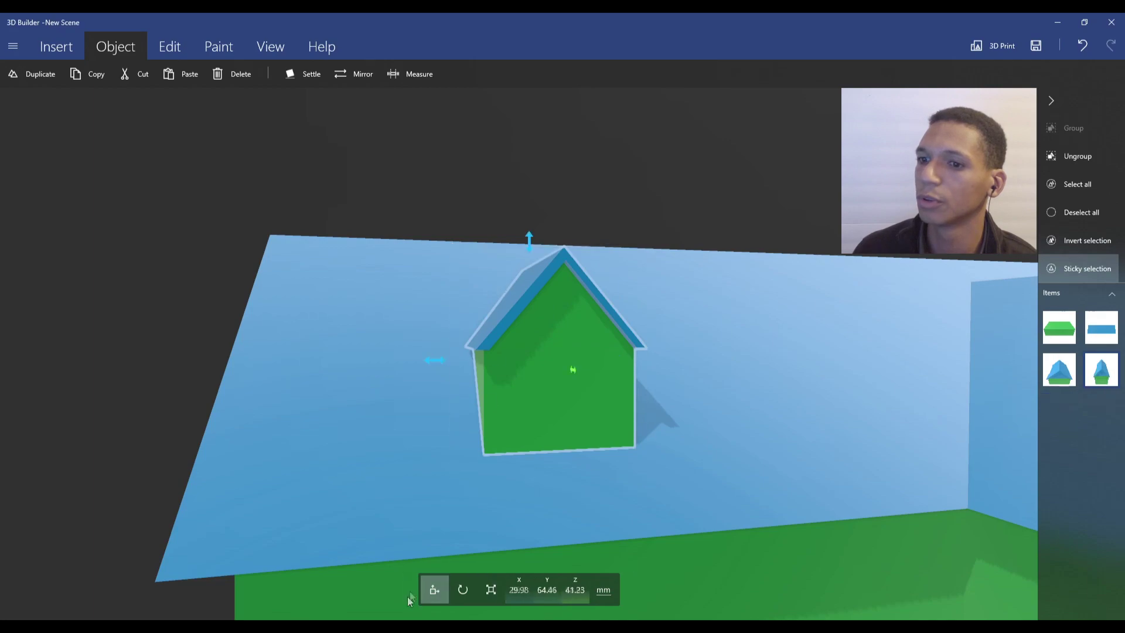
{"action": "left_click_drag", "start_coordinate": [530, 246], "coordinate": [530, 213]}
{"action": "scroll", "coordinate": [414, 193], "scroll_direction": "up", "scroll_amount": 5}
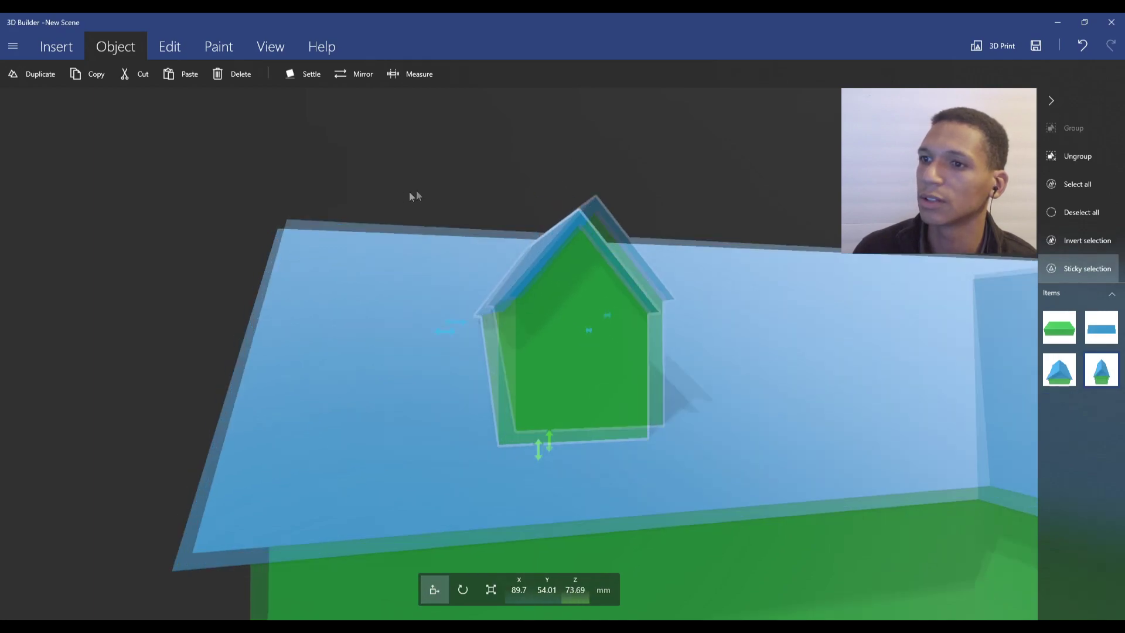
{"action": "scroll", "coordinate": [553, 216], "scroll_direction": "down", "scroll_amount": 5}
Lengthen the dormer through the main roof to about 103.2 mm in Y and widen it to about 34.2 mm in X.
{"action": "left_click", "coordinate": [523, 332]}
{"action": "right_click_drag", "start_coordinate": [440, 143], "coordinate": [363, 327]}
{"action": "left_click_drag", "start_coordinate": [381, 319], "coordinate": [370, 320]}
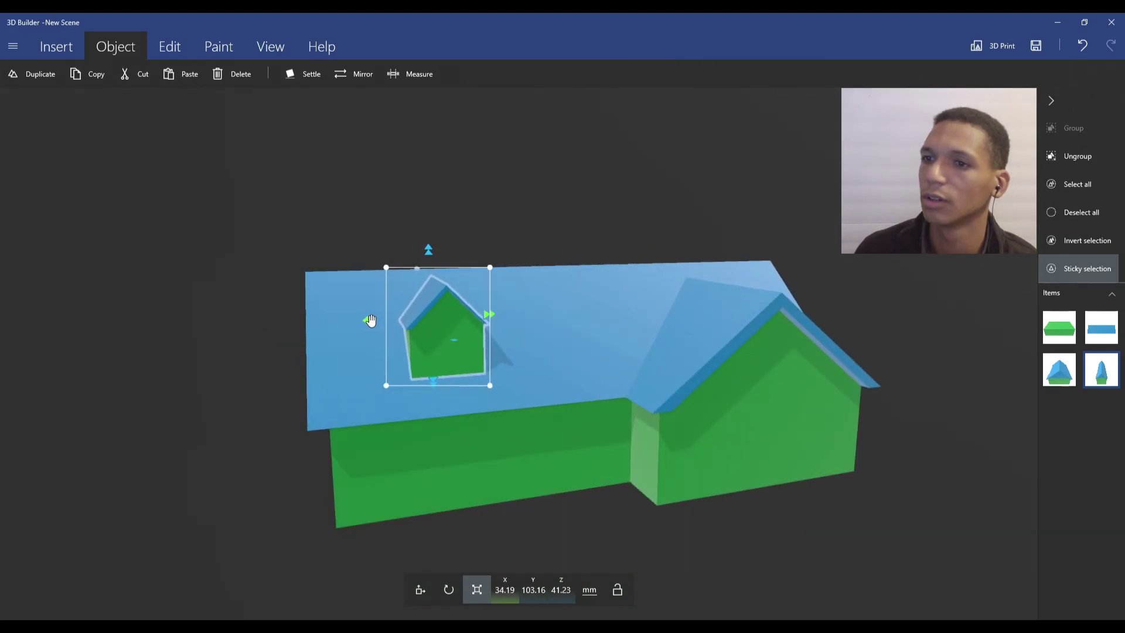
Shift the dormer slightly along the main roof and scale it down to about 32 × 96.5 × 38.6 mm.
{"action": "left_click", "coordinate": [420, 589]}
{"action": "scroll", "coordinate": [498, 176], "scroll_direction": "up", "scroll_amount": 5}
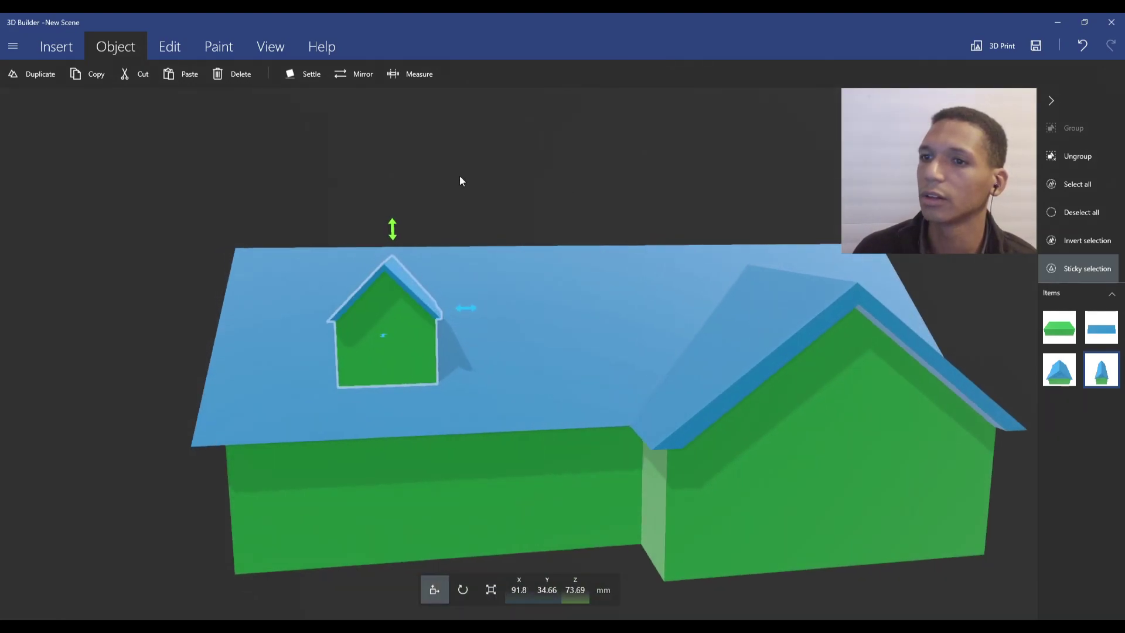
{"action": "left_click_drag", "start_coordinate": [440, 291], "coordinate": [414, 289]}
{"action": "left_click", "coordinate": [491, 589]}
{"action": "left_click_drag", "start_coordinate": [546, 232], "coordinate": [548, 232]}
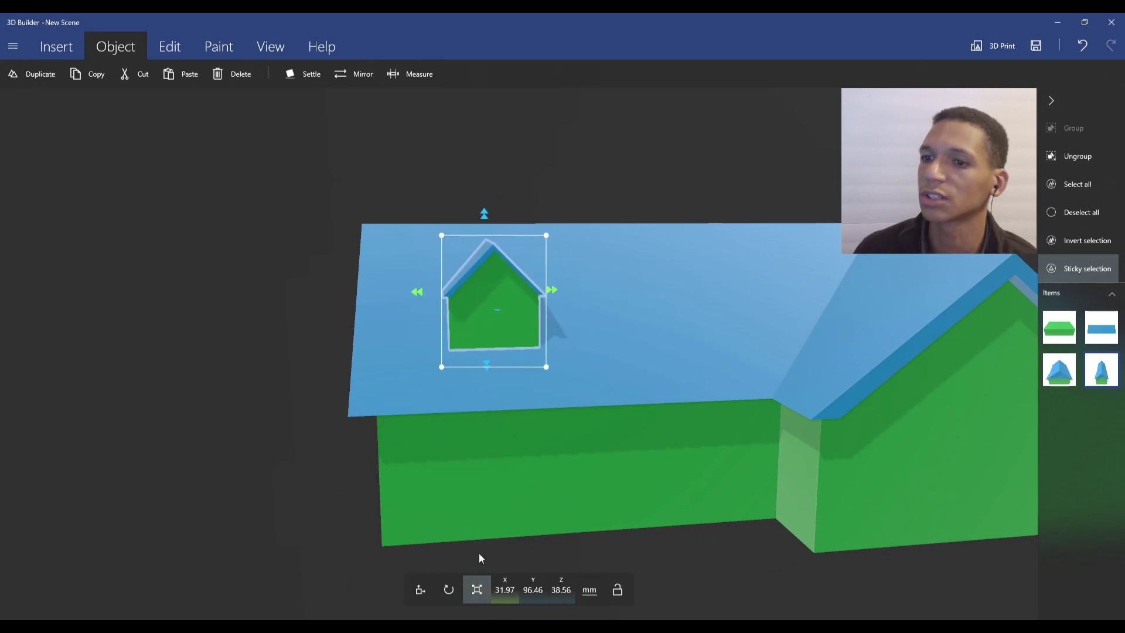
Move the dormer to about X 102.9, Y 36.8 and Z 70.1 mm on the main roof.
{"action": "left_click", "coordinate": [420, 589]}
{"action": "left_click_drag", "start_coordinate": [413, 560], "coordinate": [595, 376]}
{"action": "left_click_drag", "start_coordinate": [338, 292], "coordinate": [2, 296]}
{"action": "left_click_drag", "start_coordinate": [800, 307], "coordinate": [818, 517]}
{"action": "left_click_drag", "start_coordinate": [485, 378], "coordinate": [479, 385]}
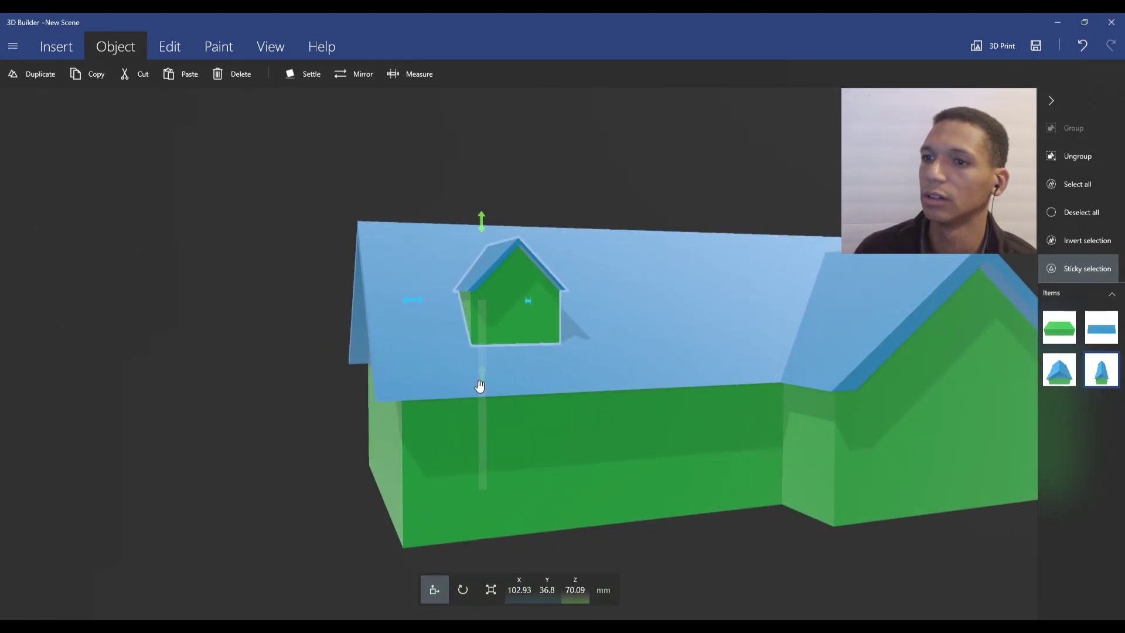
Lengthen the dormer to about 102.9 mm in Y.
{"action": "left_click", "coordinate": [490, 589]}
{"action": "left_click_drag", "start_coordinate": [548, 299], "coordinate": [533, 306]}
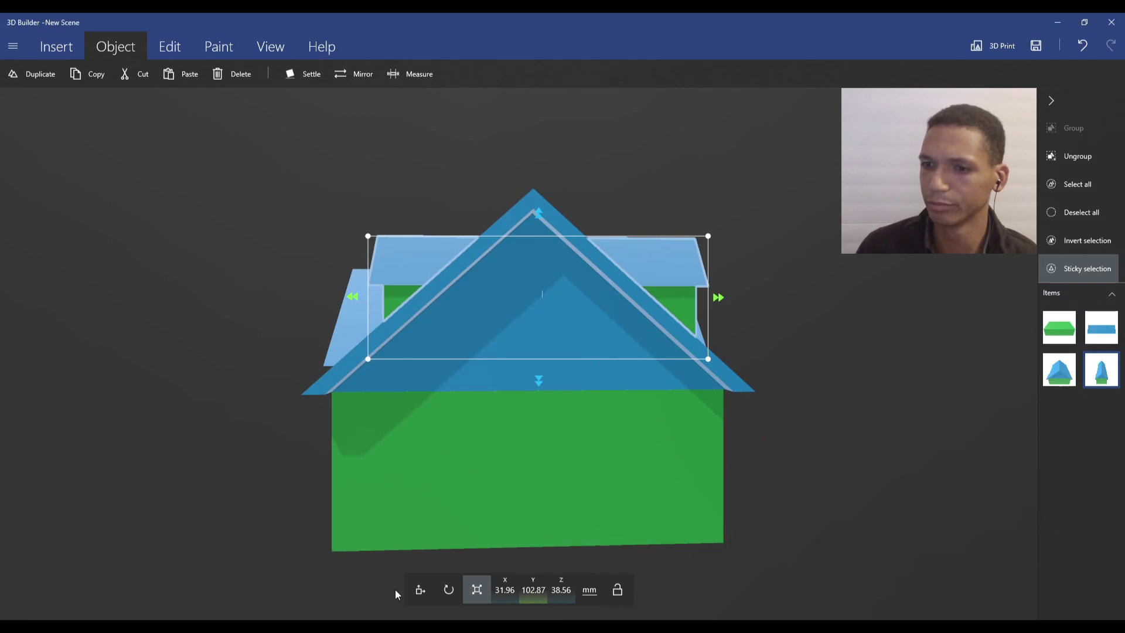
Lengthen the dormer to about 104.6 mm in Y so it reaches further out of the main roof.
{"action": "left_click_drag", "start_coordinate": [723, 300], "coordinate": [729, 299]}
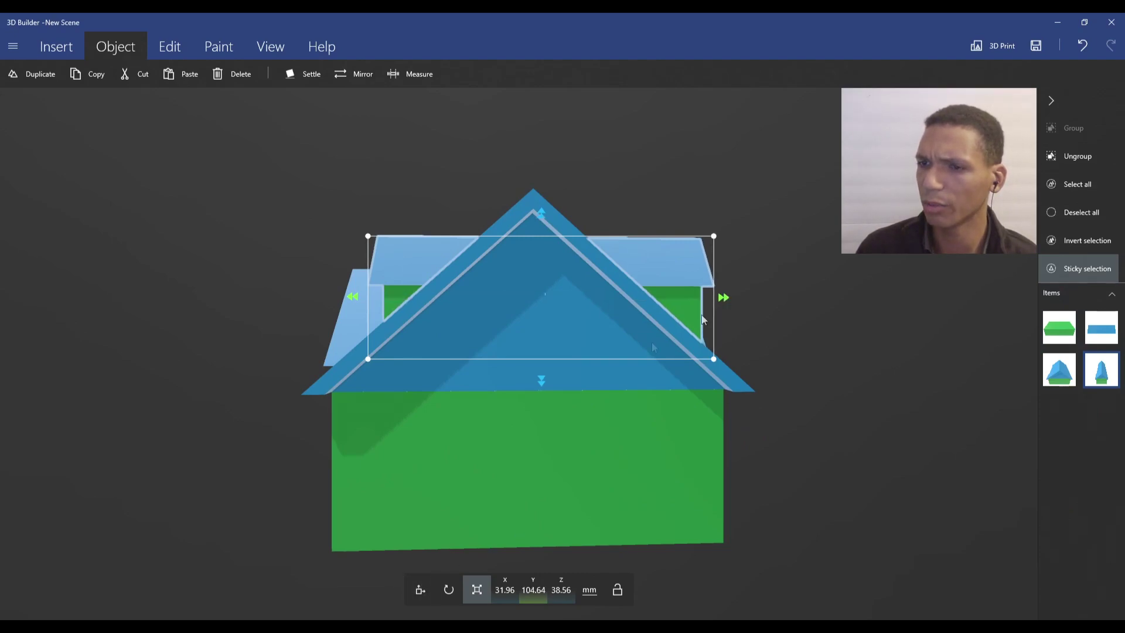
{"action": "left_click", "coordinate": [419, 582]}
{"action": "left_click_drag", "start_coordinate": [353, 297], "coordinate": [338, 303]}
{"action": "left_click_drag", "start_coordinate": [806, 296], "coordinate": [447, 313]}
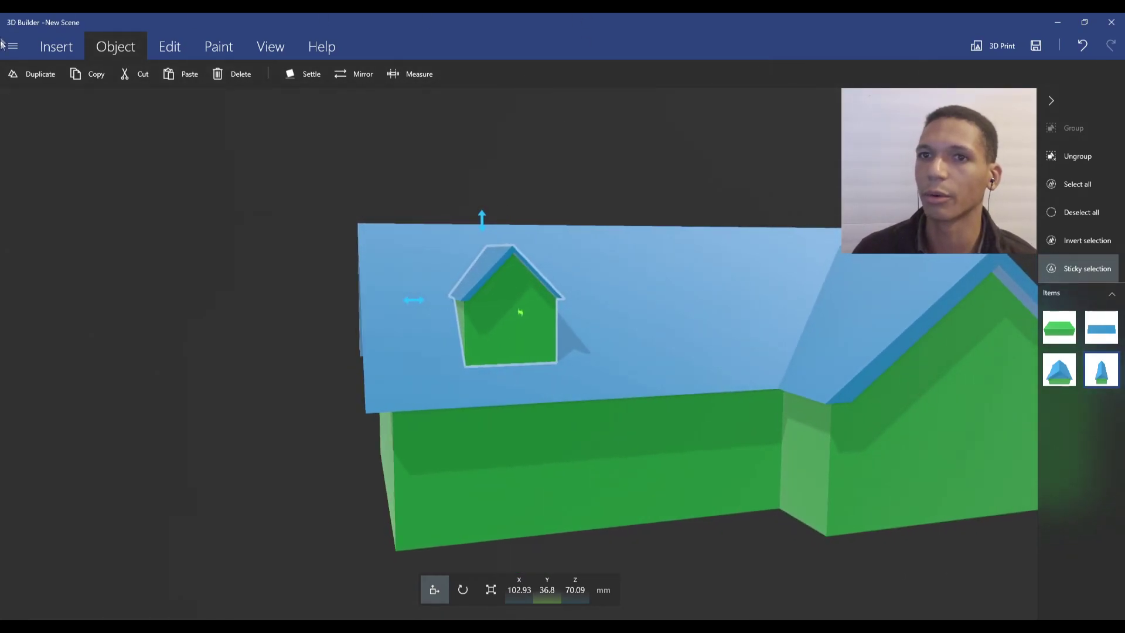
Duplicate the dormer and place the copy beside it on the main roof at about X 51.2 mm.
{"action": "left_click", "coordinate": [39, 75]}
{"action": "left_click_drag", "start_coordinate": [683, 293], "coordinate": [553, 311]}
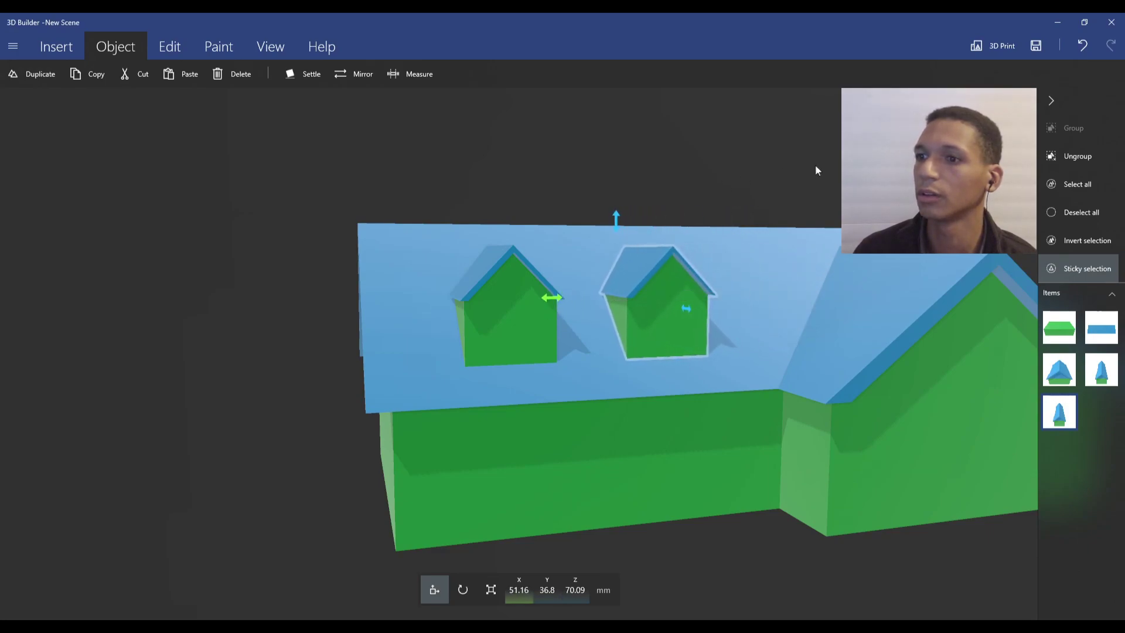
{"action": "left_click_drag", "start_coordinate": [817, 170], "coordinate": [703, 168]}
{"action": "left_click", "coordinate": [1091, 217]}
{"action": "scroll", "coordinate": [492, 173], "scroll_direction": "down", "scroll_amount": 5}
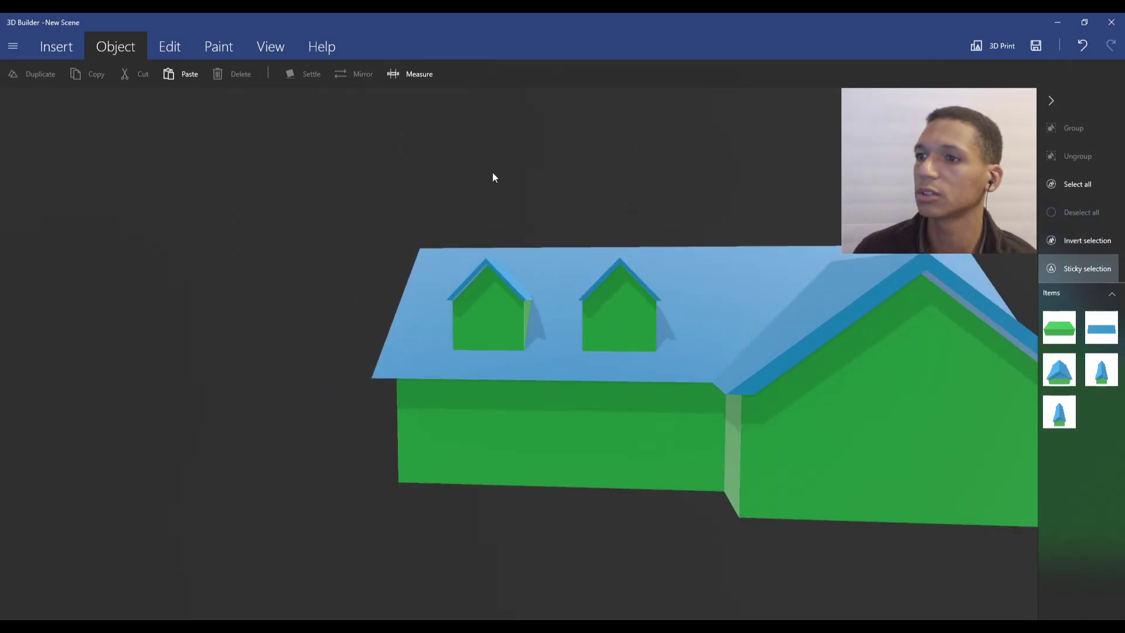
{"action": "left_click_drag", "start_coordinate": [575, 182], "coordinate": [698, 196]}
{"action": "scroll", "coordinate": [631, 326], "scroll_direction": "up", "scroll_amount": 4}
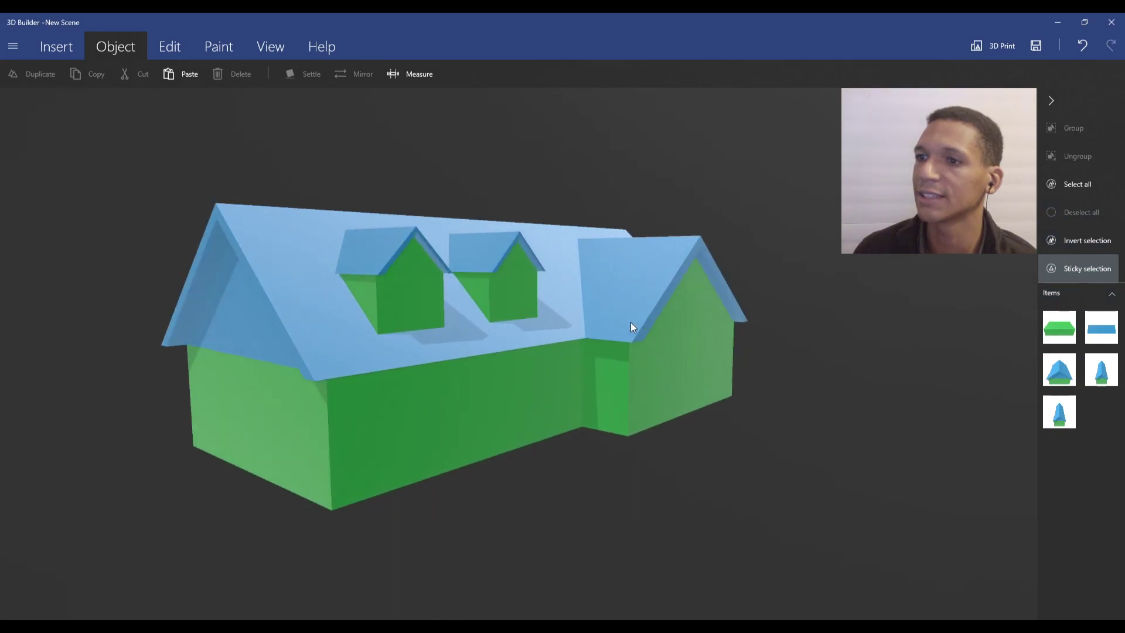
{"action": "mouse_move", "coordinate": [736, 326]}
{"action": "left_mouse_down"}
{"action": "mouse_move", "coordinate": [787, 322]}
{"action": "mouse_move", "coordinate": [746, 317]}
{"action": "left_mouse_up"}
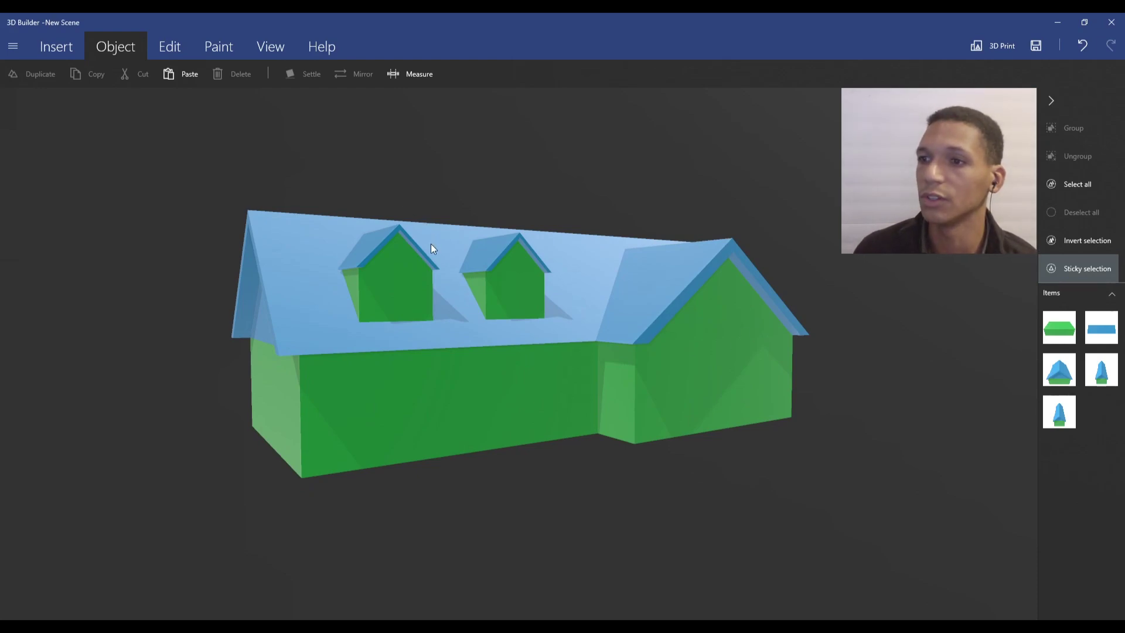
{"action": "left_click_drag", "start_coordinate": [128, 339], "coordinate": [157, 296]}
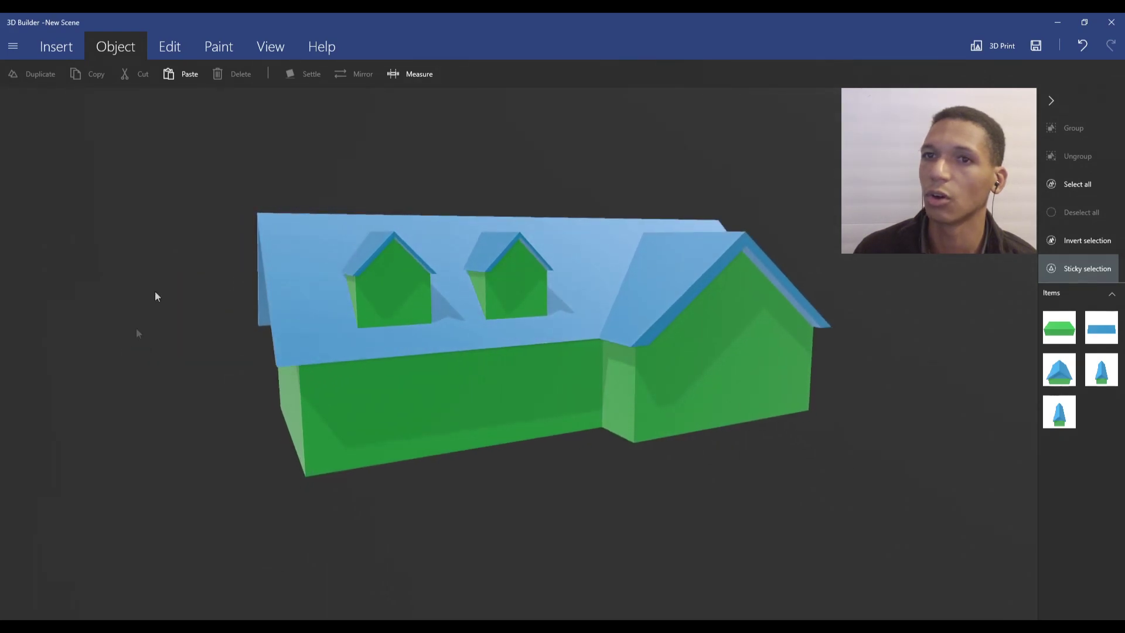
Insert a cube and move it in front of the house to about X 107, Y 133.3 and Z 20 mm.
{"action": "left_click", "coordinate": [61, 53]}
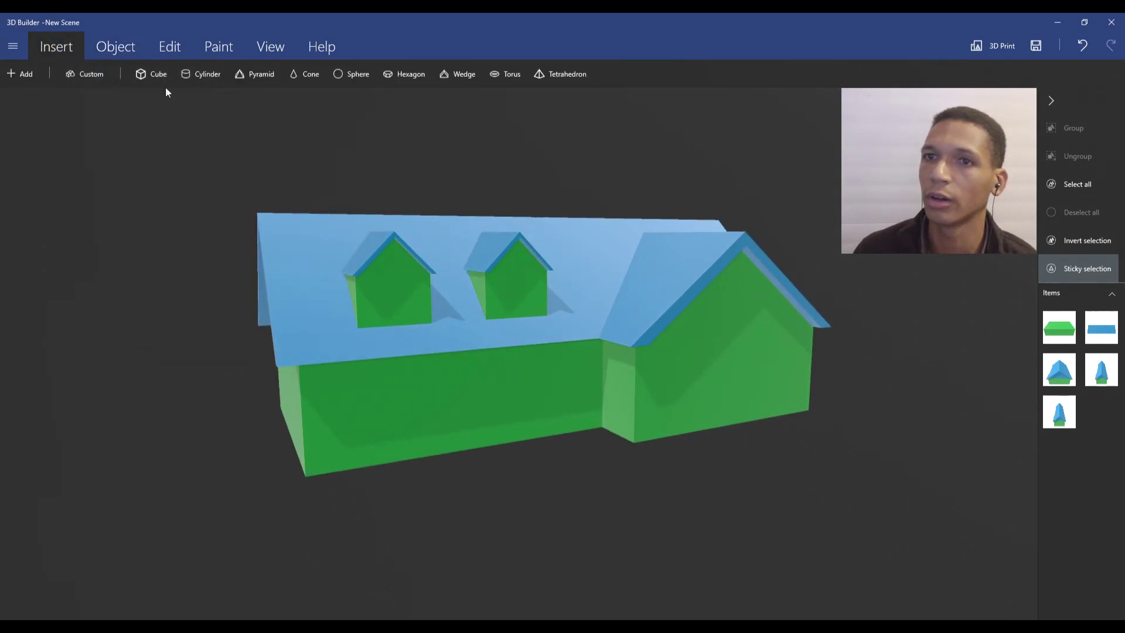
{"action": "left_click", "coordinate": [150, 74]}
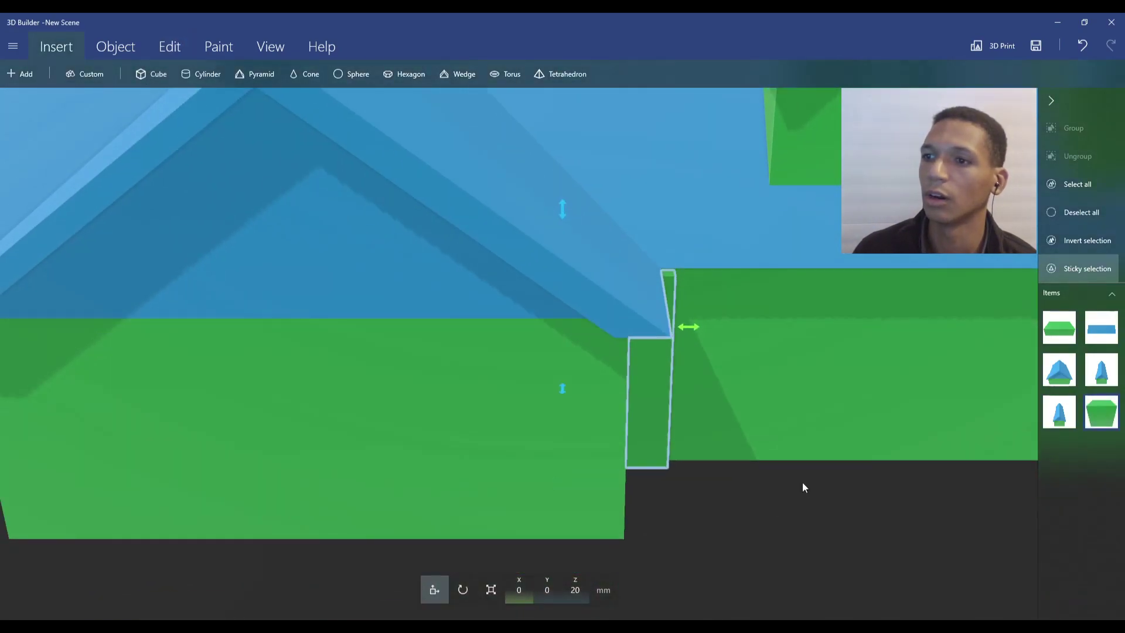
{"action": "left_click_drag", "start_coordinate": [624, 559], "coordinate": [35, 512]}
{"action": "scroll", "coordinate": [416, 369], "scroll_direction": "down", "scroll_amount": 5}
{"action": "left_click_drag", "start_coordinate": [611, 332], "coordinate": [992, 466]}
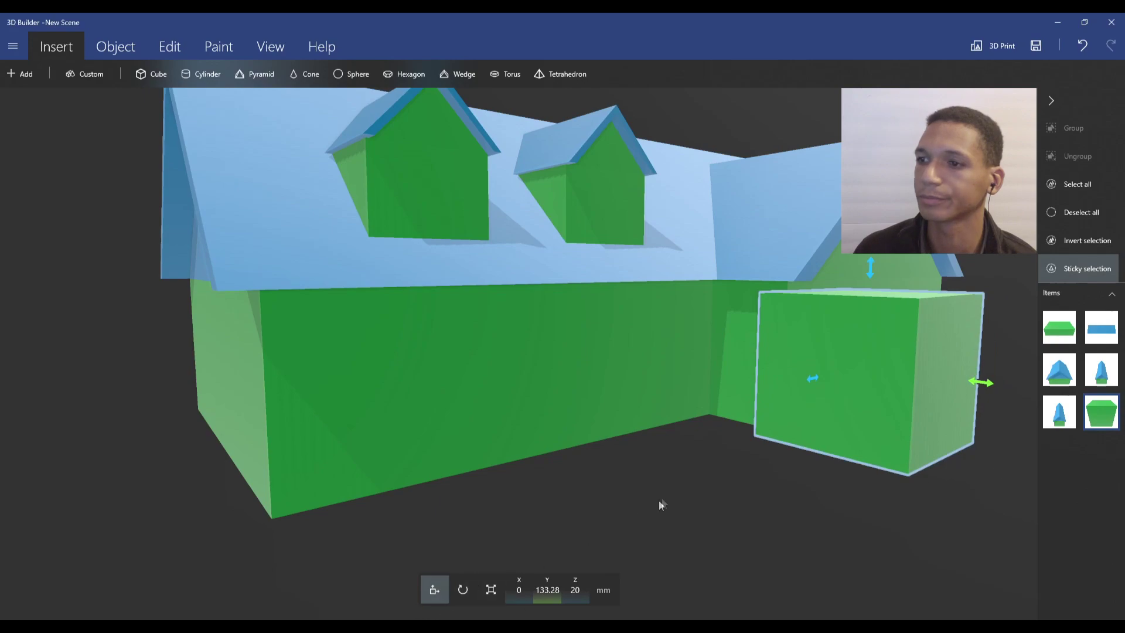
{"action": "left_click_drag", "start_coordinate": [802, 383], "coordinate": [377, 476]}
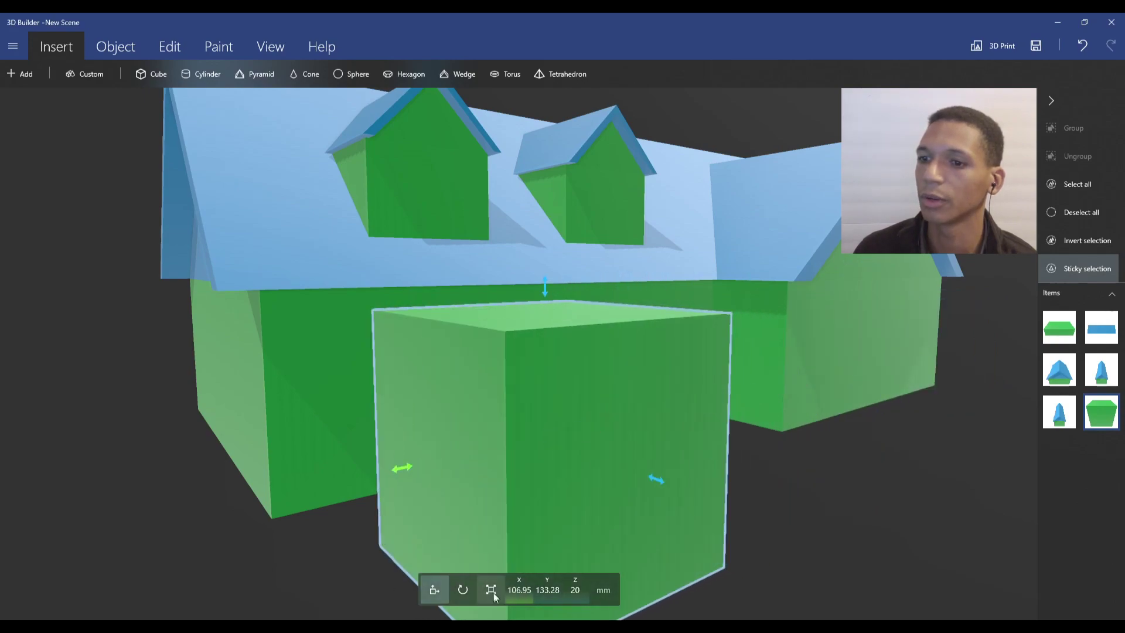
Scale the new cube down to a small window-sized block in front of the main wall.
{"action": "left_click", "coordinate": [492, 590]}
{"action": "scroll", "coordinate": [689, 432], "scroll_direction": "down", "scroll_amount": 5}
{"action": "left_click_drag", "start_coordinate": [623, 316], "coordinate": [556, 353]}
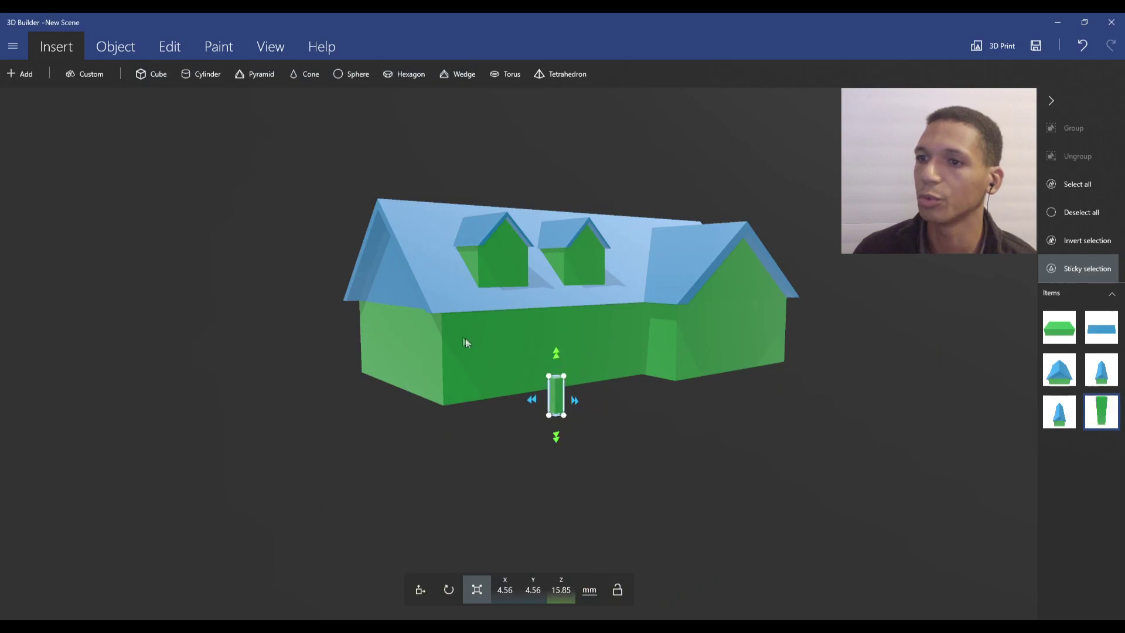
{"action": "scroll", "coordinate": [615, 347], "scroll_direction": "up", "scroll_amount": 5}
{"action": "left_click_drag", "start_coordinate": [768, 485], "coordinate": [645, 468]}
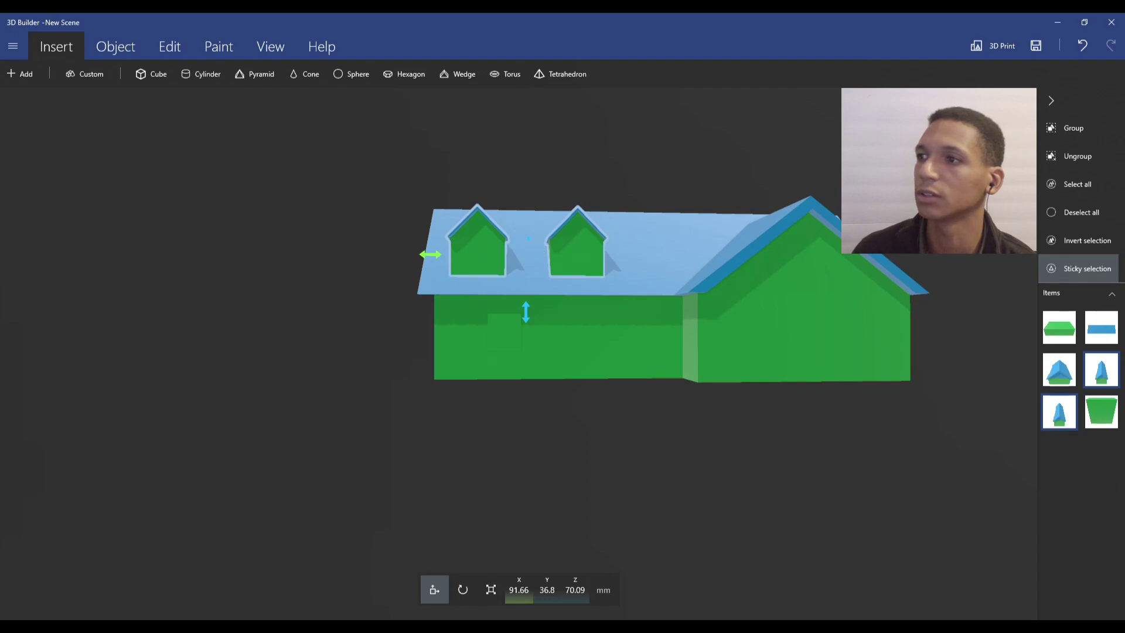
Select only the second dormer and shift it along the main roof closer to the first.
{"action": "left_click", "coordinate": [1081, 212]}
{"action": "left_click", "coordinate": [574, 272]}
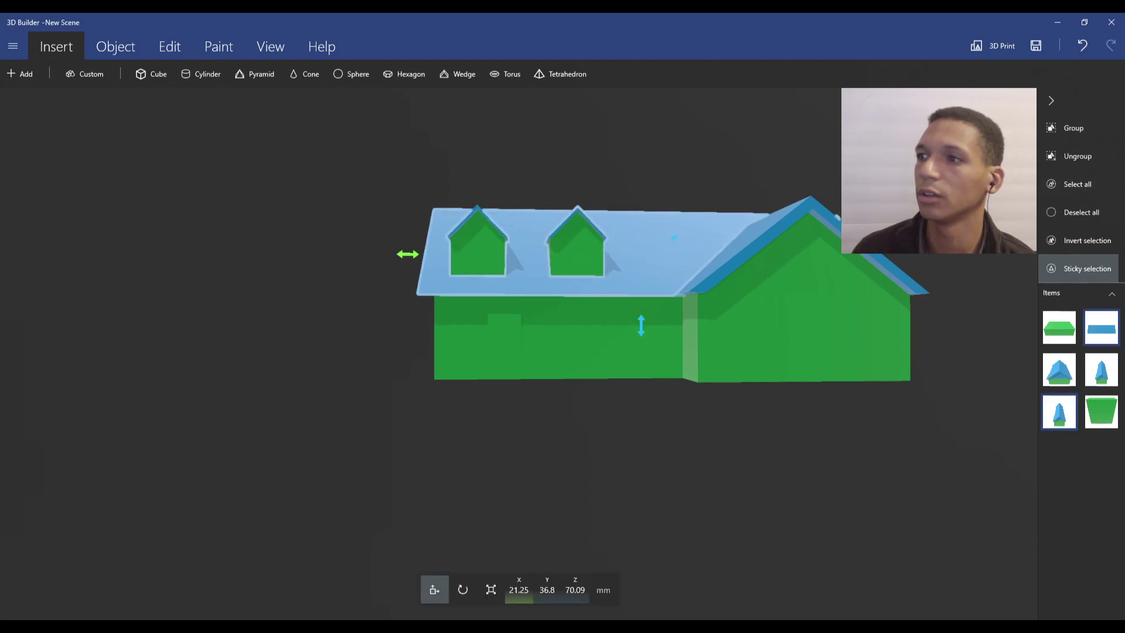
{"action": "left_click", "coordinate": [1089, 213]}
{"action": "left_click", "coordinate": [557, 239]}
{"action": "left_click_drag", "start_coordinate": [517, 256], "coordinate": [501, 262]}
Copy and paste the second dormer and place the copy as a third dormer beside it on the main roof.
{"action": "key", "text": "ctrl+c"}
{"action": "key", "text": "ctrl+v"}
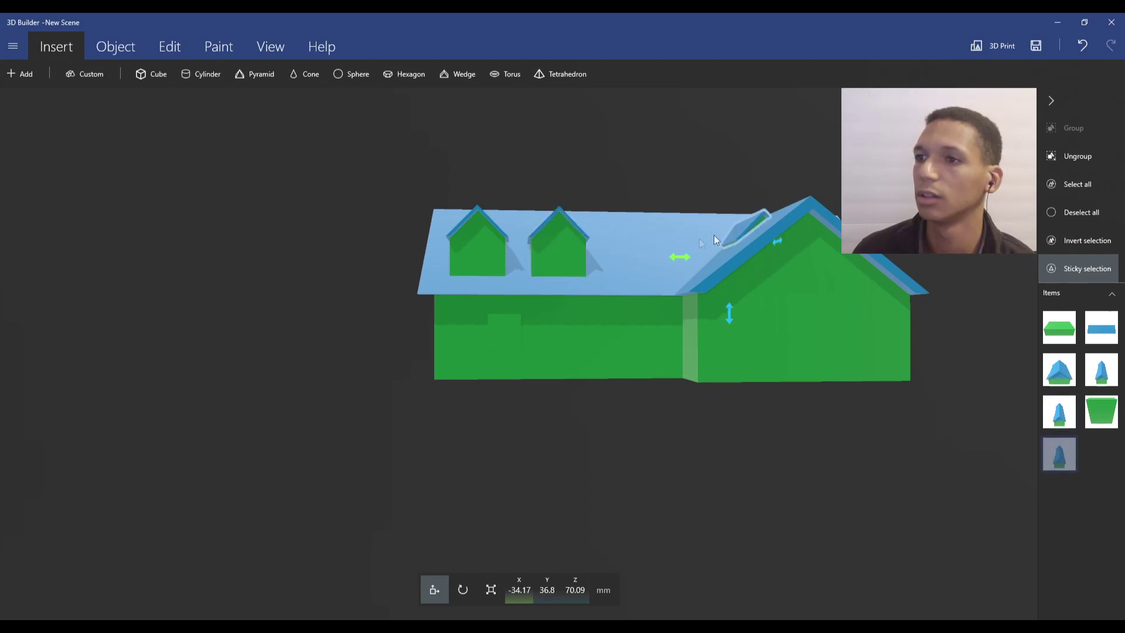
{"action": "left_click_drag", "start_coordinate": [672, 264], "coordinate": [573, 266]}
Position the window block on the front wall below the first dormer at about X 119.7 and Z 24.3 mm.
{"action": "left_click_drag", "start_coordinate": [831, 421], "coordinate": [880, 557]}
{"action": "scroll", "coordinate": [472, 360], "scroll_direction": "up", "scroll_amount": 5}
{"action": "left_click", "coordinate": [438, 385]}
{"action": "left_click_drag", "start_coordinate": [495, 397], "coordinate": [440, 397]}
{"action": "right_click_drag", "start_coordinate": [422, 437], "coordinate": [515, 448]}
{"action": "left_click_drag", "start_coordinate": [496, 315], "coordinate": [444, 325]}
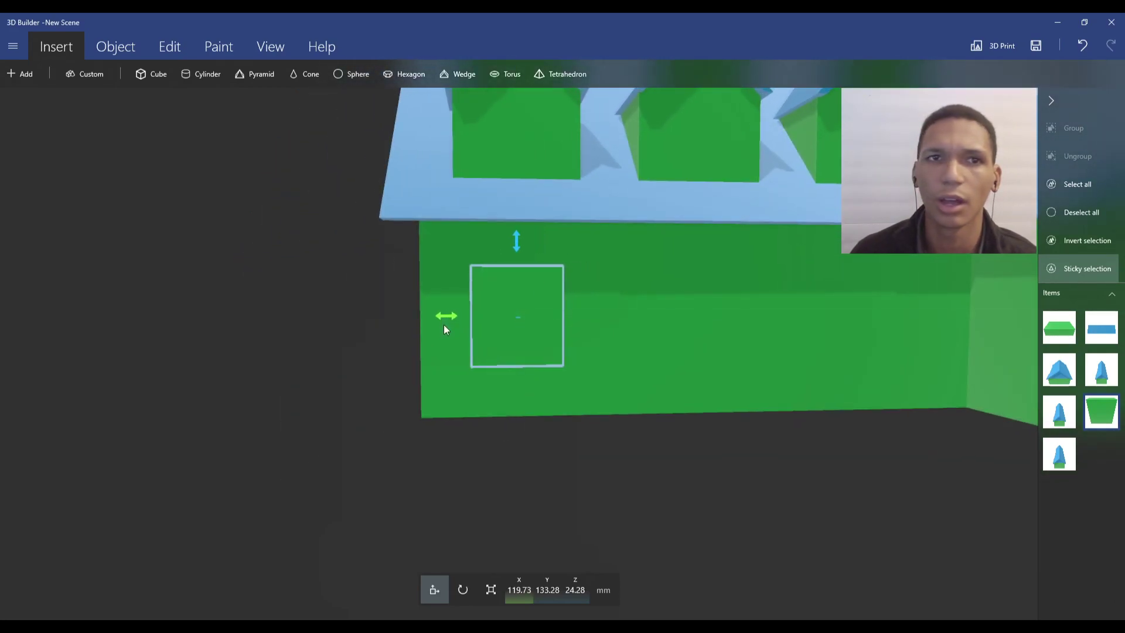
{"action": "mouse_move", "coordinate": [706, 486]}
{"action": "right_mouse_down"}
{"action": "mouse_move", "coordinate": [690, 484]}
{"action": "mouse_move", "coordinate": [699, 489]}
{"action": "right_mouse_up"}
Extend the window block through the house to 187 mm in Y and add a second window block and a taller door block.
{"action": "scroll", "coordinate": [698, 492], "scroll_direction": "down", "scroll_amount": 5}
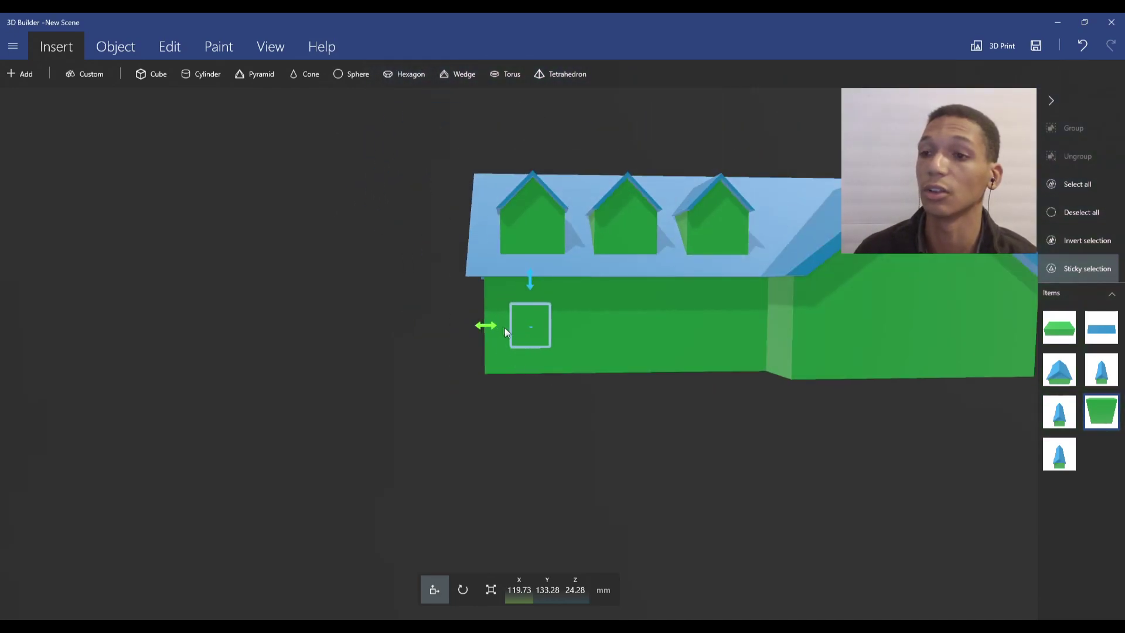
{"action": "left_click_drag", "start_coordinate": [484, 325], "coordinate": [490, 327]}
{"action": "middle_click_drag", "start_coordinate": [585, 406], "coordinate": [627, 402]}
{"action": "scroll", "coordinate": [586, 332], "scroll_direction": "up", "scroll_amount": 5}
{"action": "left_click_drag", "start_coordinate": [566, 357], "coordinate": [537, 361]}
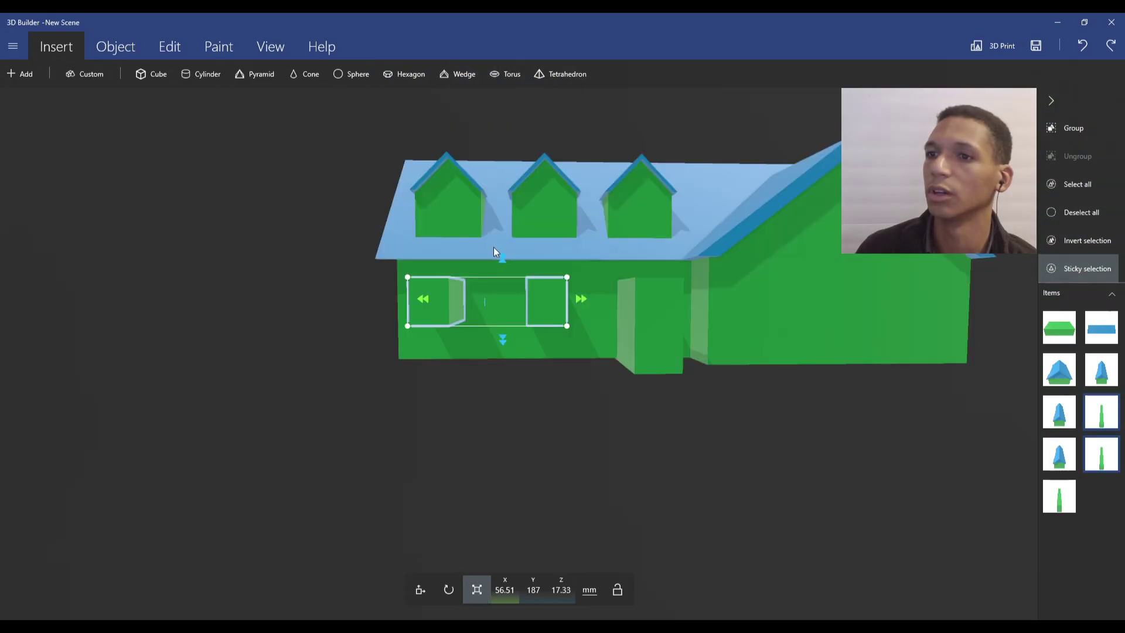
Copy and paste the two lower window blocks and move the copies up into the first two dormers.
{"action": "key", "text": "ctrl+c"}
{"action": "key", "text": "ctrl+v"}
{"action": "left_click_drag", "start_coordinate": [770, 297], "coordinate": [382, 311]}
{"action": "key", "text": "ctrl+z"}
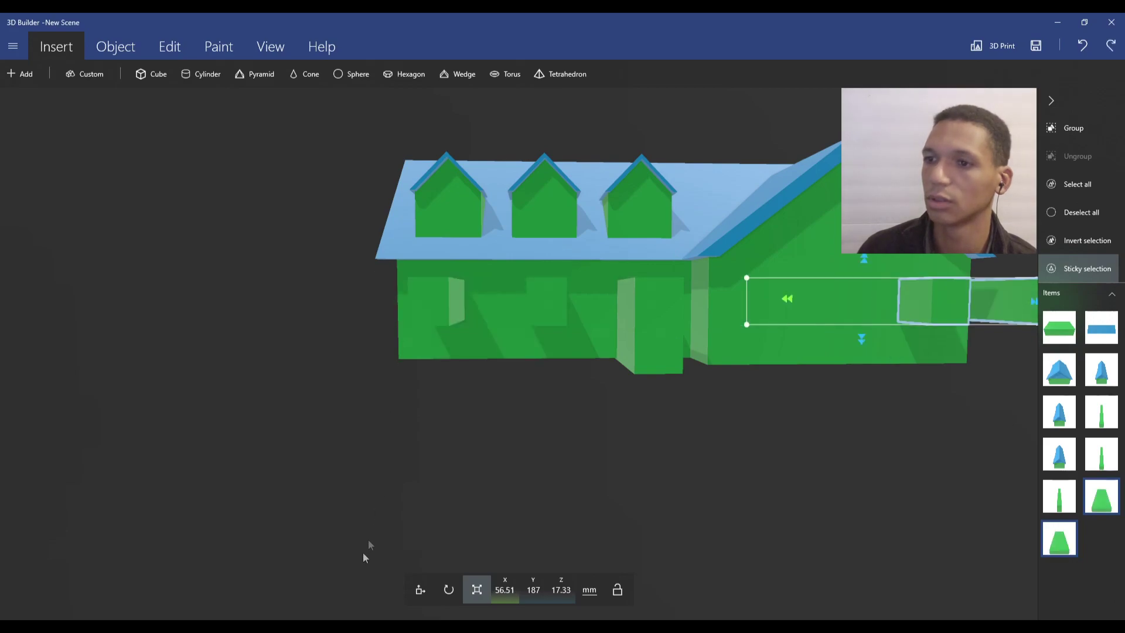
{"action": "left_click", "coordinate": [421, 588]}
{"action": "left_click_drag", "start_coordinate": [787, 302], "coordinate": [423, 304]}
{"action": "left_click_drag", "start_coordinate": [500, 265], "coordinate": [499, 185]}
{"action": "mouse_move", "coordinate": [527, 436]}
{"action": "left_mouse_down"}
{"action": "mouse_move", "coordinate": [992, 444]}
{"action": "mouse_move", "coordinate": [516, 448]}
{"action": "left_mouse_up"}
Duplicate the middle dormer's window block and place the copy in the third dormer.
{"action": "left_click", "coordinate": [1081, 214]}
{"action": "left_click", "coordinate": [519, 251]}
{"action": "key", "text": "ctrl+d"}
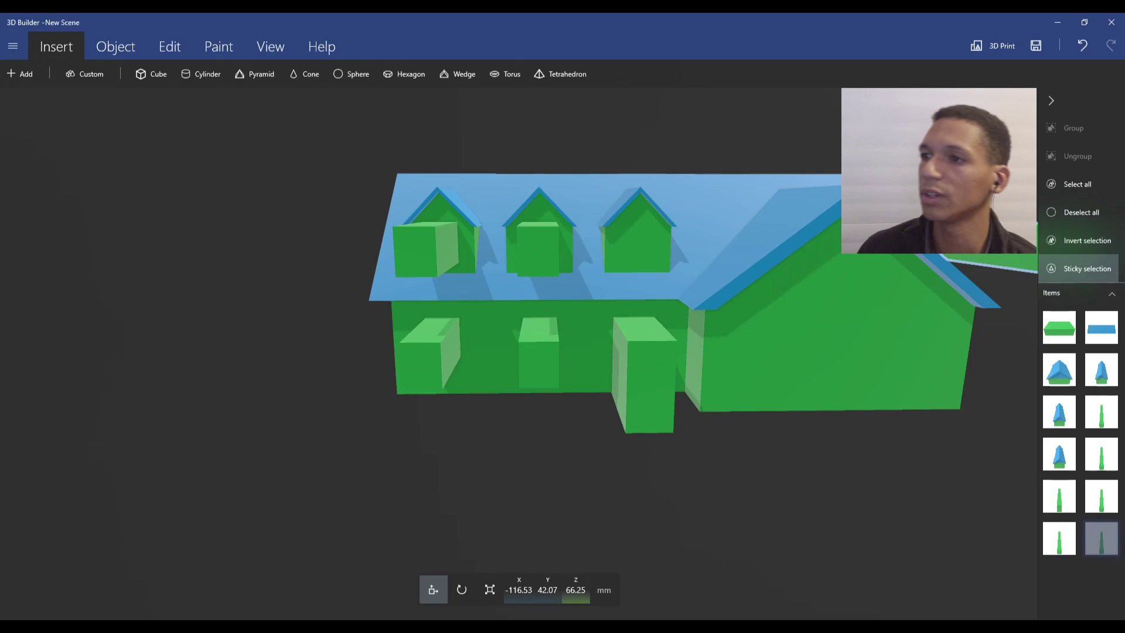
{"action": "left_click_drag", "start_coordinate": [577, 253], "coordinate": [582, 250]}
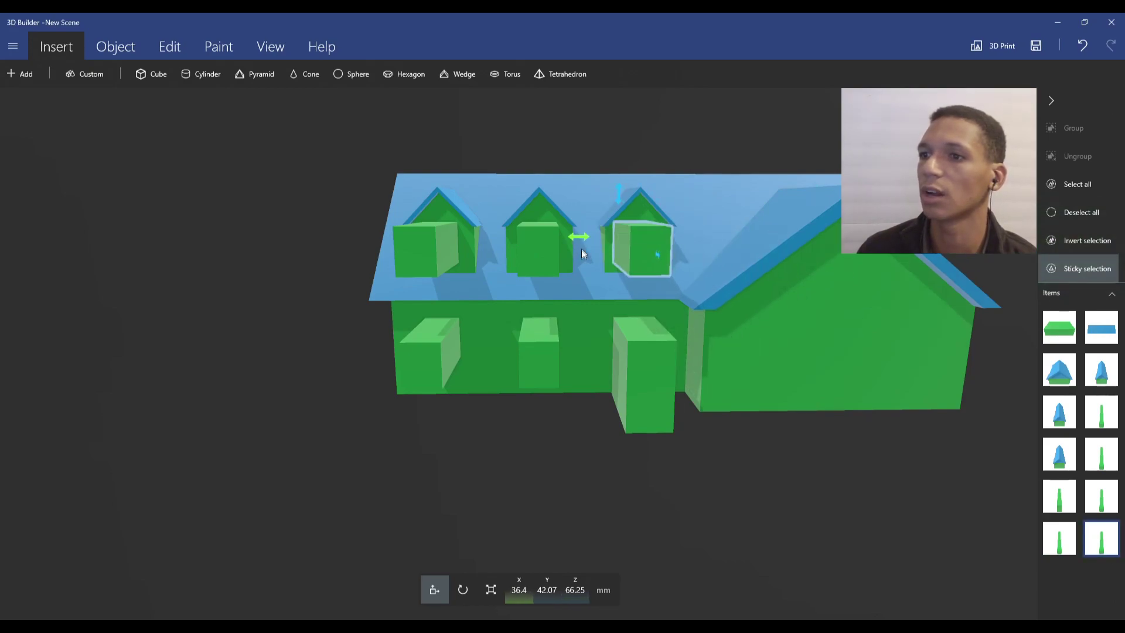
{"action": "left_click_drag", "start_coordinate": [597, 467], "coordinate": [573, 464]}
{"action": "left_click_drag", "start_coordinate": [568, 233], "coordinate": [573, 233]}
Select all five window blocks and the door block and group them.
{"action": "left_click_drag", "start_coordinate": [562, 446], "coordinate": [575, 421]}
{"action": "left_click", "coordinate": [484, 205]}
{"action": "left_click", "coordinate": [487, 325]}
{"action": "left_click", "coordinate": [606, 327]}
{"action": "left_click", "coordinate": [696, 325]}
{"action": "left_click", "coordinate": [1060, 129]}
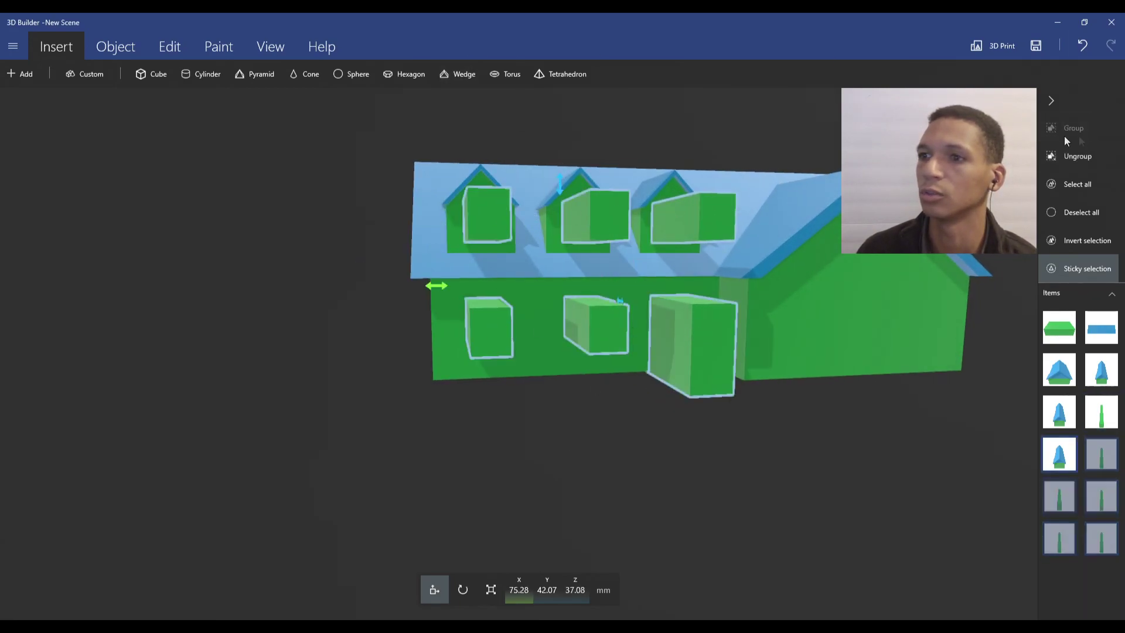
Subtract the grouped blocks from the house to cut the window and door openings, and clear the selection.
{"action": "left_click", "coordinate": [123, 41]}
{"action": "left_click", "coordinate": [170, 46]}
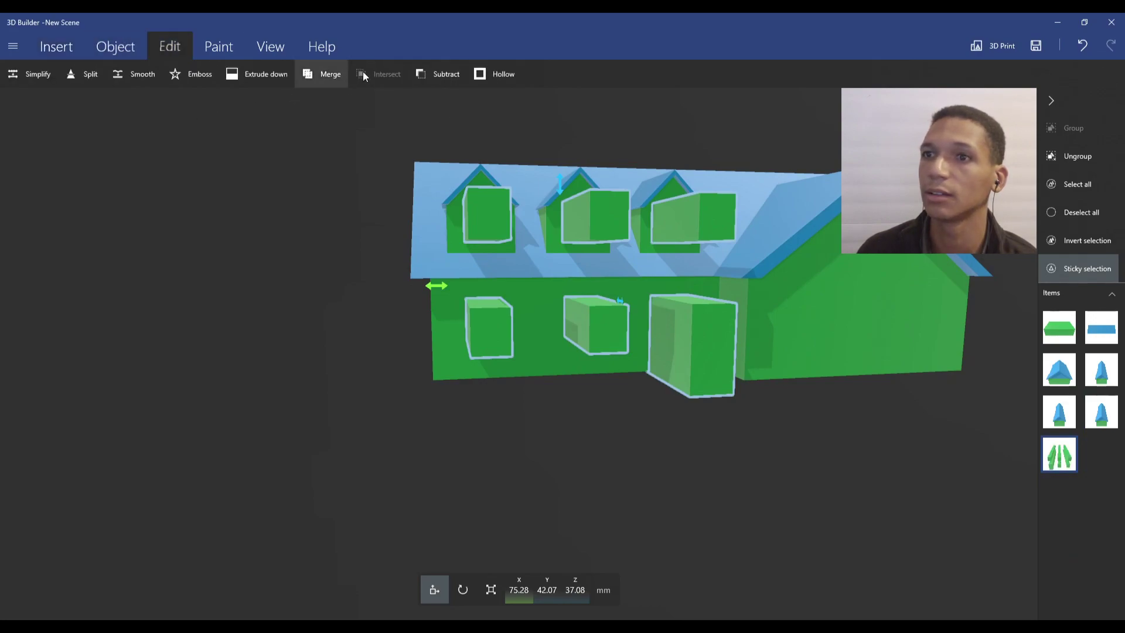
{"action": "left_click", "coordinate": [431, 73]}
{"action": "mouse_move", "coordinate": [808, 113]}
{"action": "left_mouse_down"}
{"action": "mouse_move", "coordinate": [652, 115]}
{"action": "mouse_move", "coordinate": [672, 137]}
{"action": "mouse_move", "coordinate": [787, 113]}
{"action": "mouse_move", "coordinate": [815, 121]}
{"action": "mouse_move", "coordinate": [820, 109]}
{"action": "mouse_move", "coordinate": [685, 113]}
{"action": "mouse_move", "coordinate": [745, 80]}
{"action": "mouse_move", "coordinate": [799, 108]}
{"action": "mouse_move", "coordinate": [789, 123]}
{"action": "left_mouse_up"}
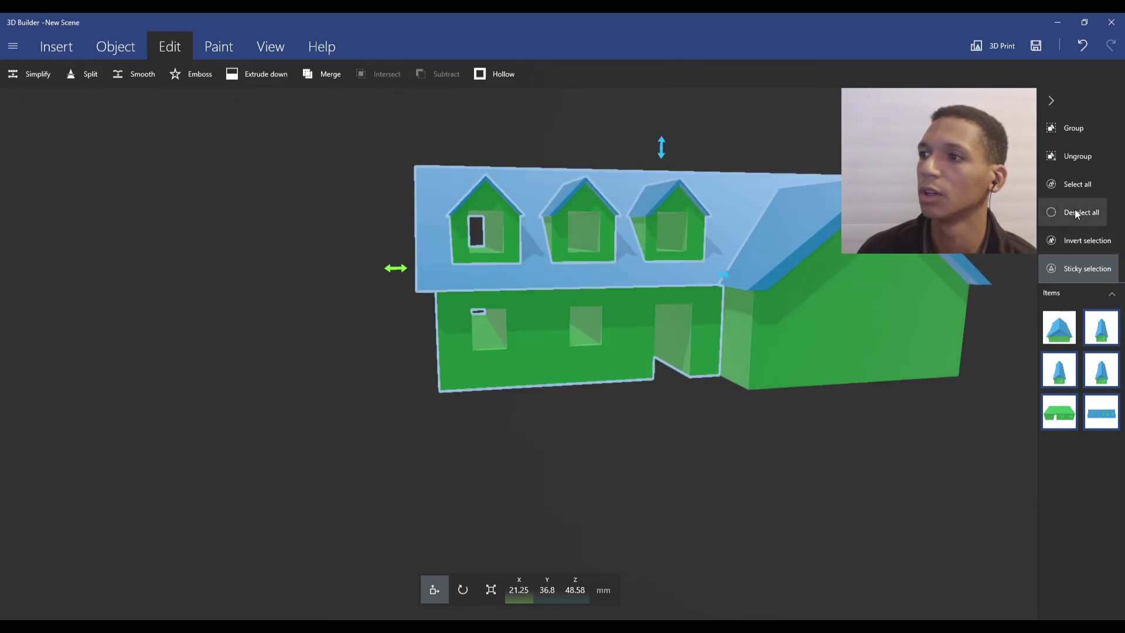
{"action": "left_click", "coordinate": [1080, 212]}
Examine the window and door openings in the house from several angles.
{"action": "left_click_drag", "start_coordinate": [648, 509], "coordinate": [915, 451]}
{"action": "right_click_drag", "start_coordinate": [915, 449], "coordinate": [476, 484]}
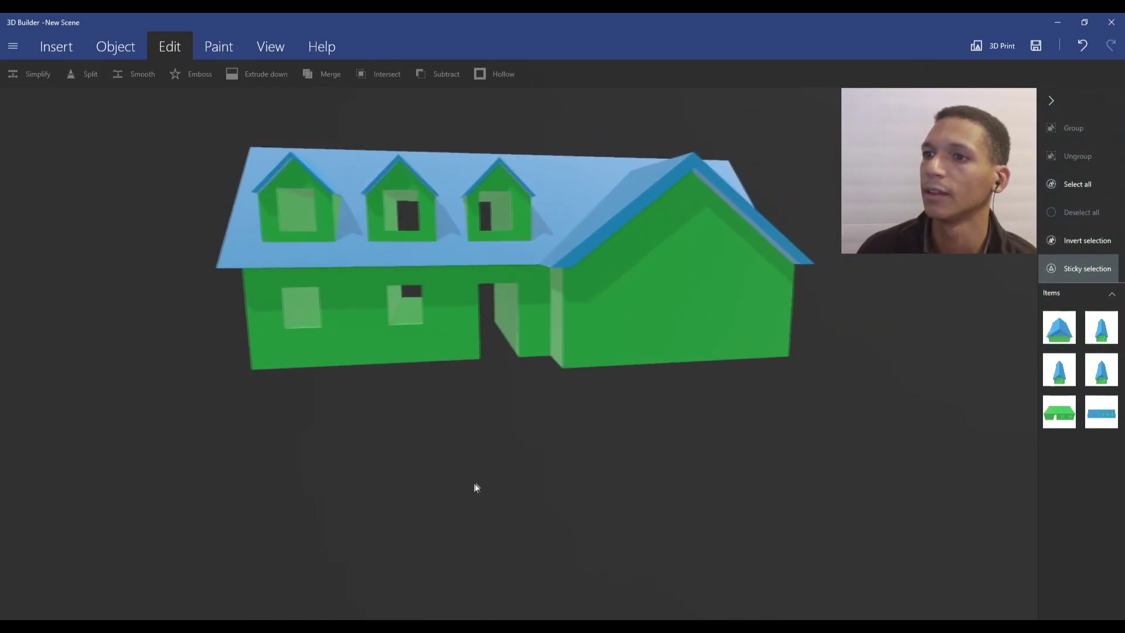
{"action": "scroll", "coordinate": [620, 315], "scroll_direction": "up", "scroll_amount": 3}
{"action": "left_click_drag", "start_coordinate": [499, 451], "coordinate": [599, 459]}
{"action": "scroll", "coordinate": [622, 441], "scroll_direction": "down", "scroll_amount": 5}
{"action": "scroll", "coordinate": [720, 325], "scroll_direction": "up", "scroll_amount": 2}
{"action": "left_click_drag", "start_coordinate": [750, 382], "coordinate": [688, 387]}
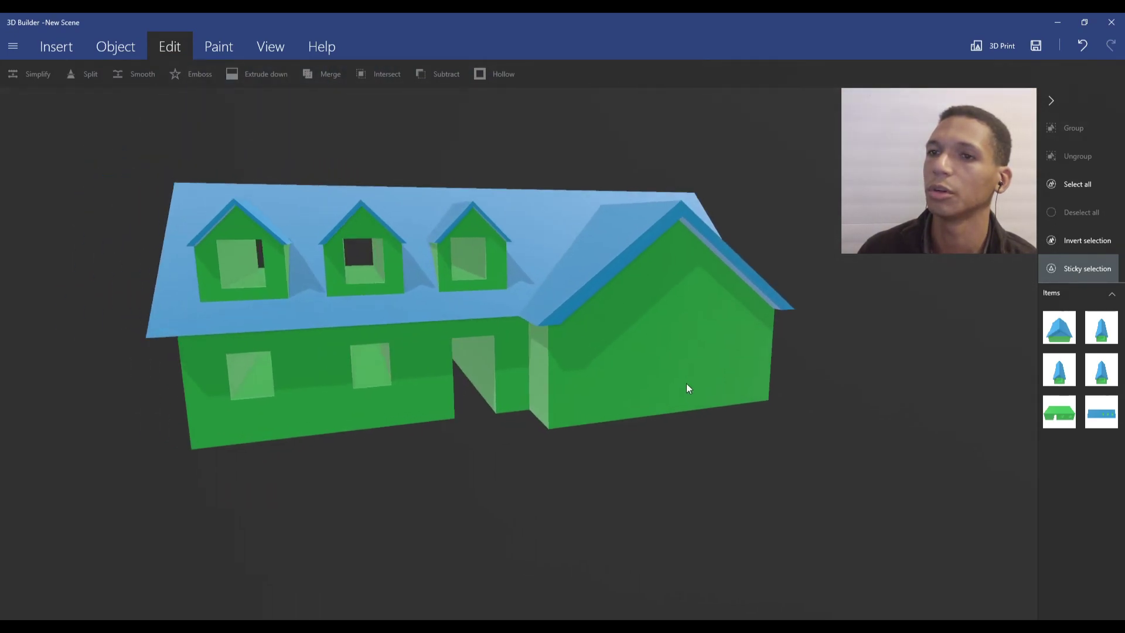
Insert another cube and move it out in front of the house to about Y 153.7 mm.
{"action": "left_click", "coordinate": [73, 47]}
{"action": "left_click", "coordinate": [117, 47]}
{"action": "left_click", "coordinate": [73, 46]}
{"action": "left_click", "coordinate": [154, 82]}
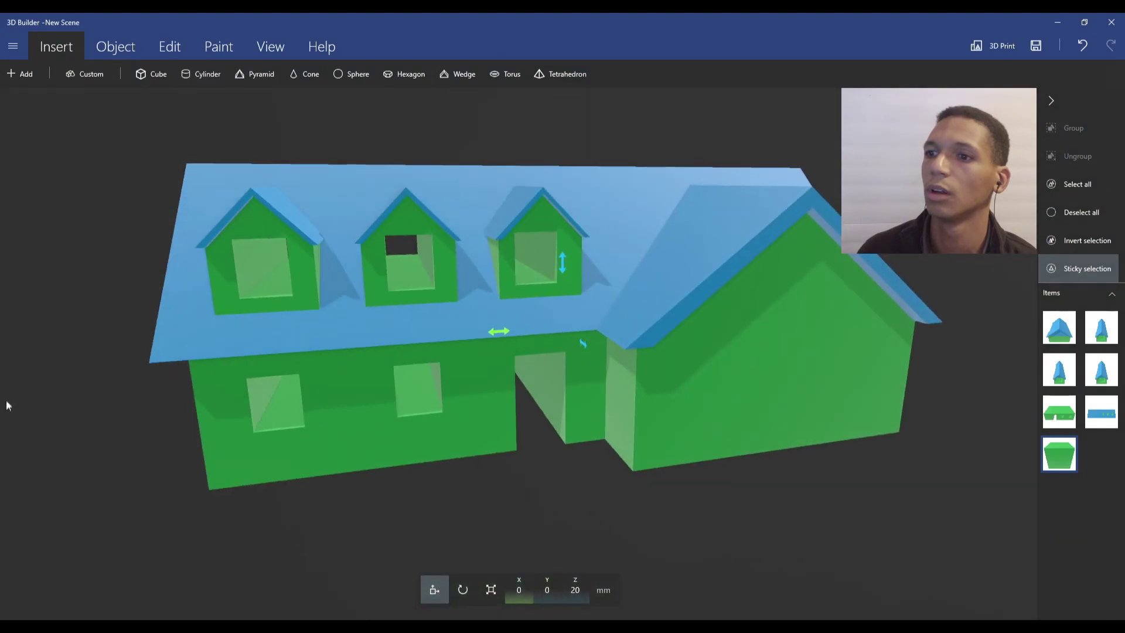
{"action": "left_click_drag", "start_coordinate": [580, 344], "coordinate": [822, 491]}
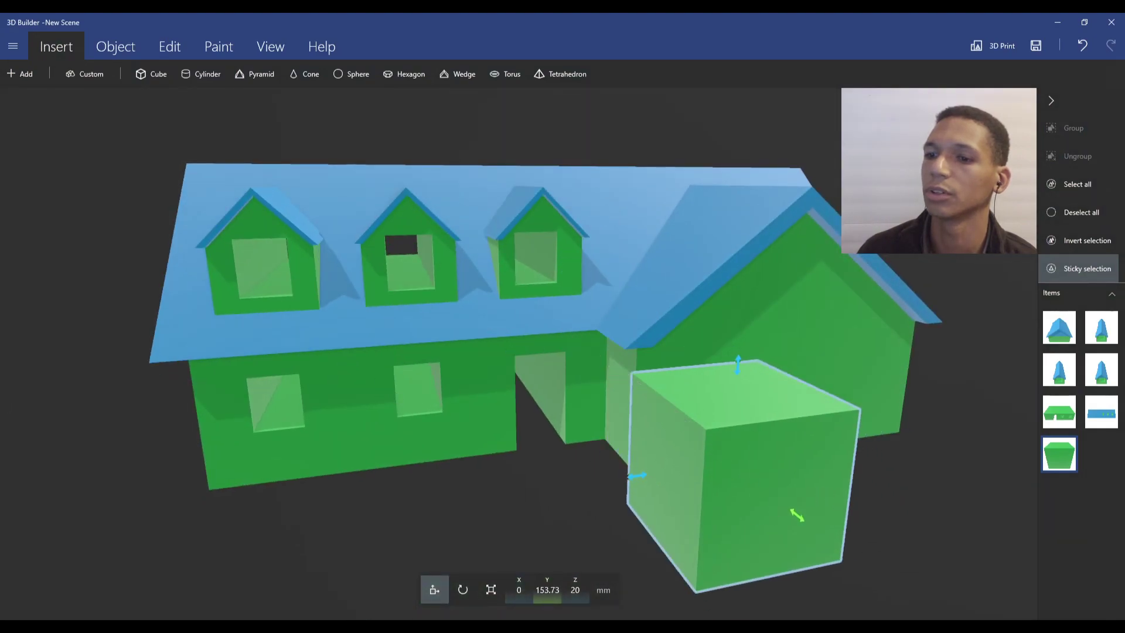
{"action": "left_click_drag", "start_coordinate": [914, 590], "coordinate": [745, 520]}
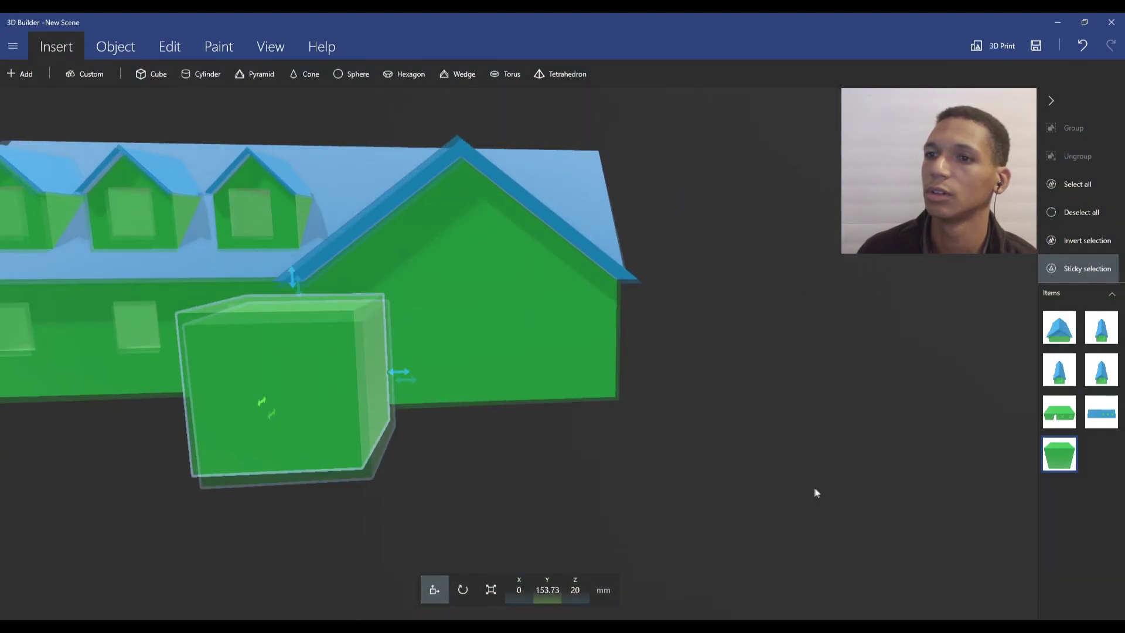
Widen the new cube in X into a garage-door-sized block.
{"action": "left_click", "coordinate": [490, 589]}
{"action": "left_click_drag", "start_coordinate": [380, 384], "coordinate": [515, 359]}
{"action": "left_click", "coordinate": [448, 589]}
{"action": "left_click", "coordinate": [421, 590]}
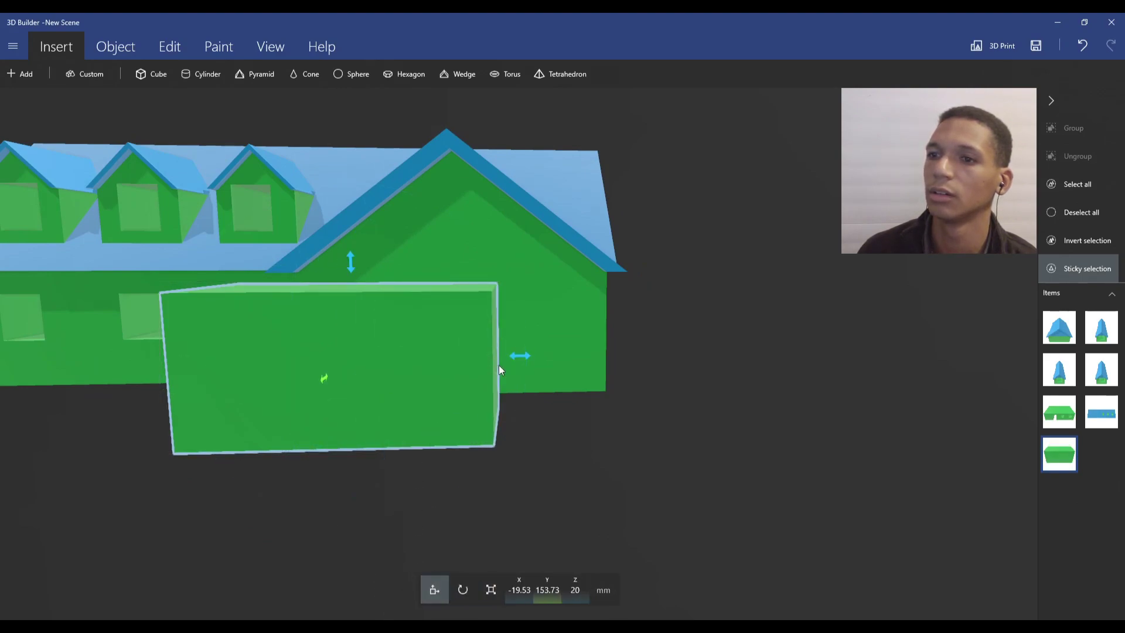
Position the garage block in the front wall of the gabled wing at about X -43, Y 101.5 and Z 16.4 mm.
{"action": "left_click_drag", "start_coordinate": [520, 356], "coordinate": [597, 357]}
{"action": "left_click_drag", "start_coordinate": [392, 522], "coordinate": [545, 248]}
{"action": "left_click_drag", "start_coordinate": [691, 351], "coordinate": [530, 394]}
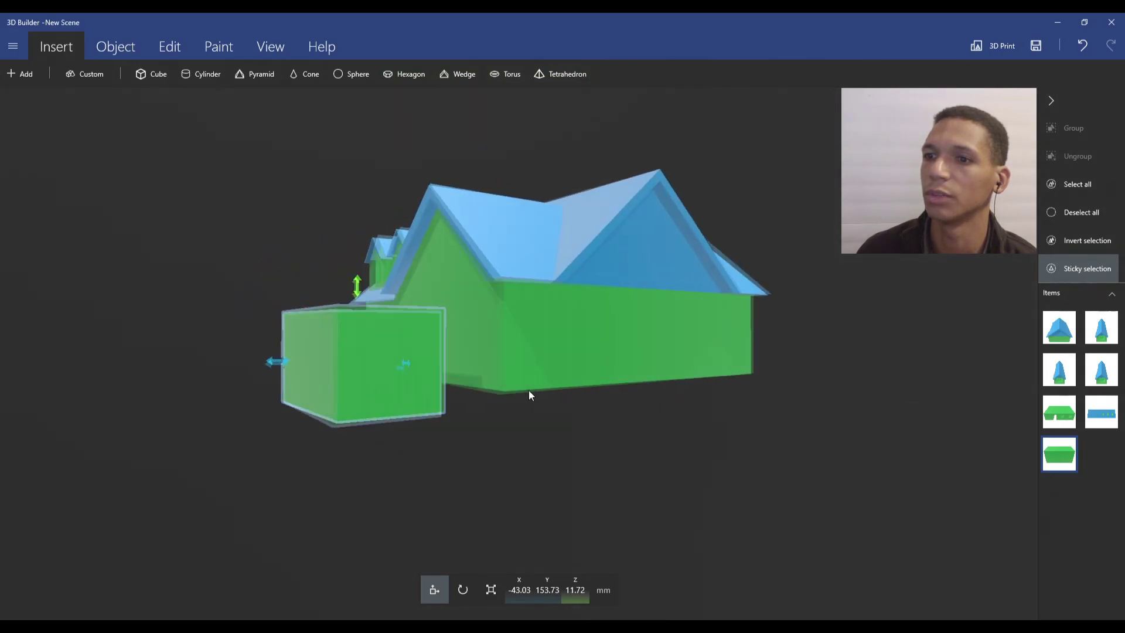
{"action": "left_click_drag", "start_coordinate": [354, 296], "coordinate": [354, 308]}
{"action": "left_click_drag", "start_coordinate": [279, 357], "coordinate": [406, 358]}
{"action": "left_click_drag", "start_coordinate": [410, 410], "coordinate": [621, 438]}
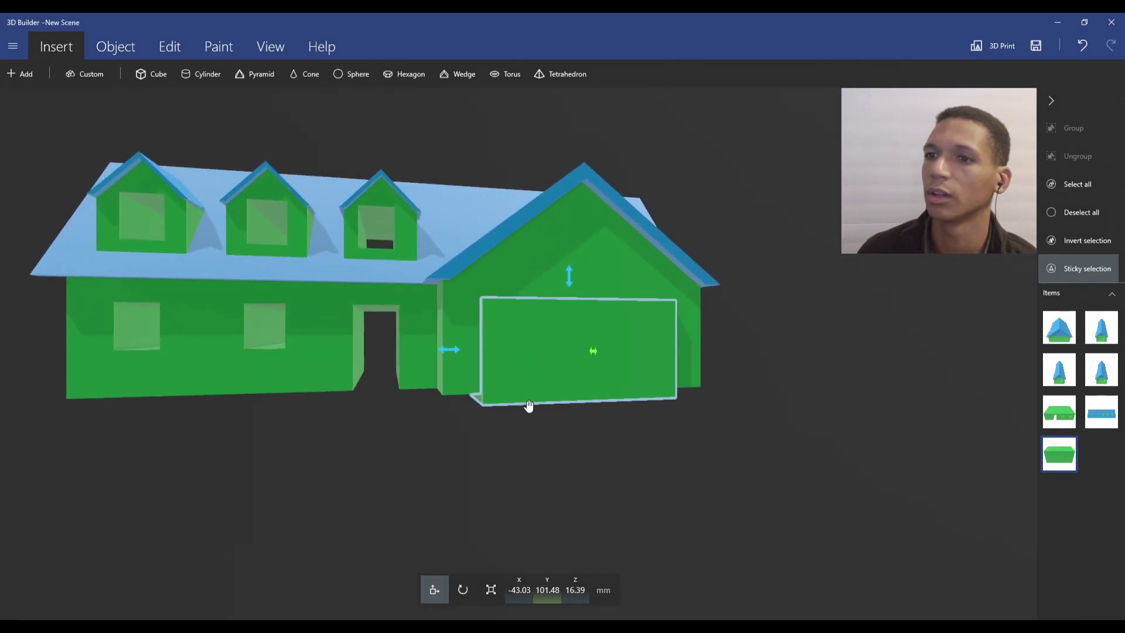
{"action": "left_click_drag", "start_coordinate": [458, 351], "coordinate": [452, 353]}
{"action": "left_click_drag", "start_coordinate": [560, 495], "coordinate": [509, 463]}
Subtract the garage block from the gabled wing to cut the garage opening, and clear the selection.
{"action": "left_click", "coordinate": [169, 46]}
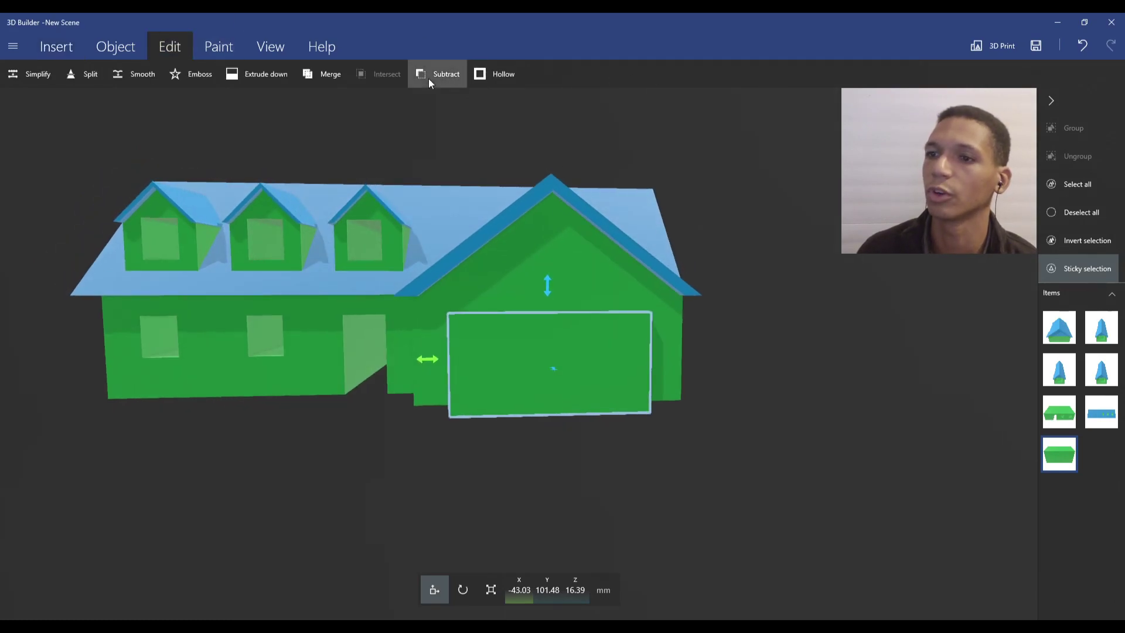
{"action": "left_click", "coordinate": [440, 75]}
{"action": "left_click_drag", "start_coordinate": [438, 523], "coordinate": [628, 498]}
{"action": "left_click", "coordinate": [1080, 212]}
{"action": "scroll", "coordinate": [628, 495], "scroll_direction": "up", "scroll_amount": 5}
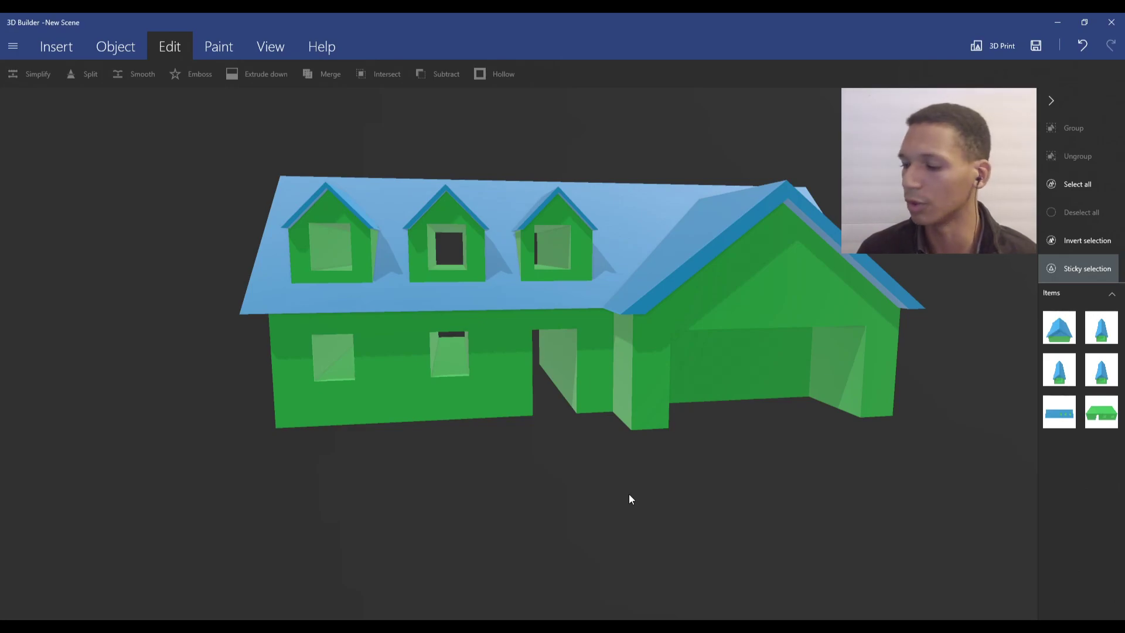
{"action": "scroll", "coordinate": [607, 504], "scroll_direction": "up", "scroll_amount": 3}
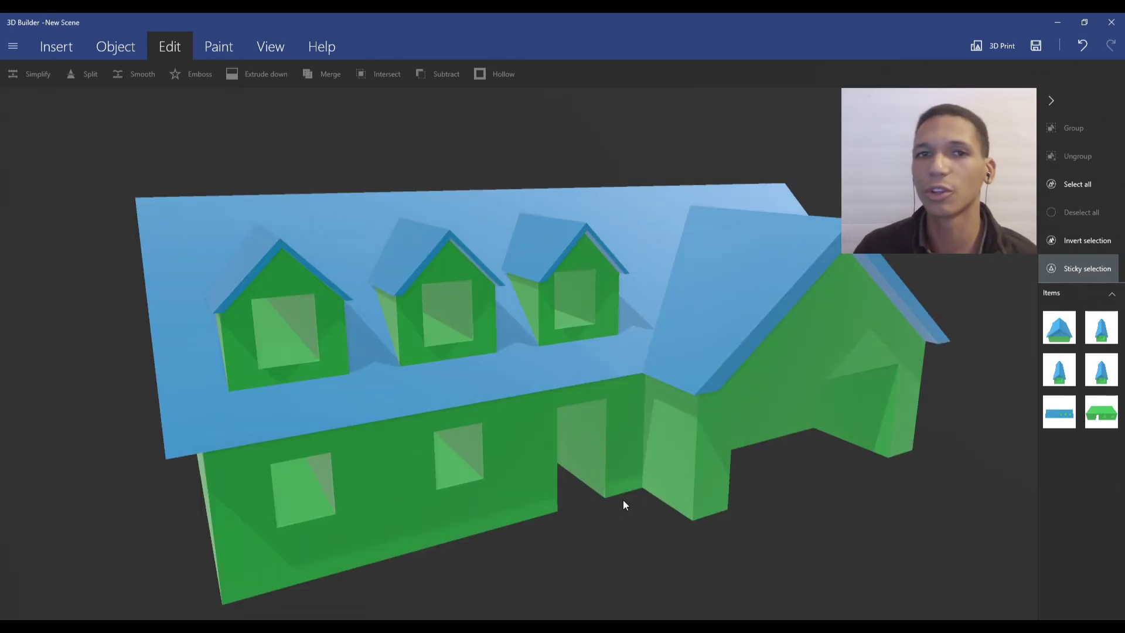